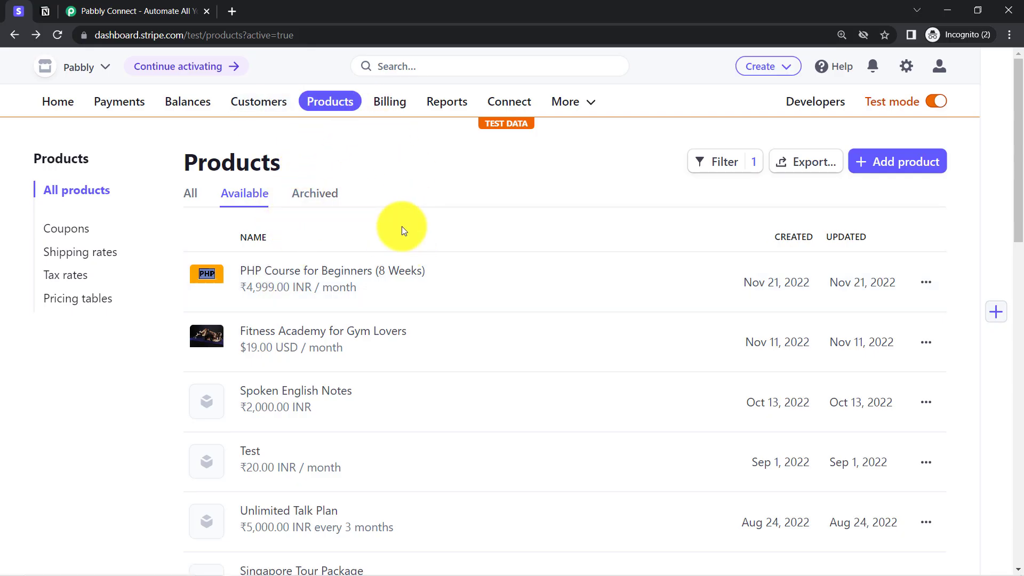
Step: Open the PHP Course for Beginners (8 Weeks) product in Stripe, then view the empty Notion All Payment Details table
scroll(1013, 176, down, 2)
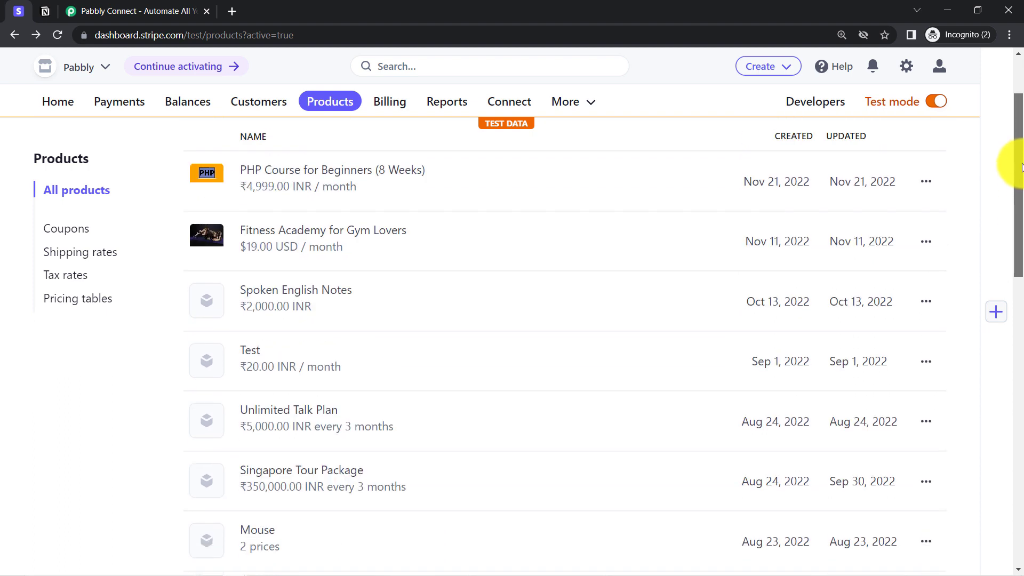
scroll(1021, 168, up, 2)
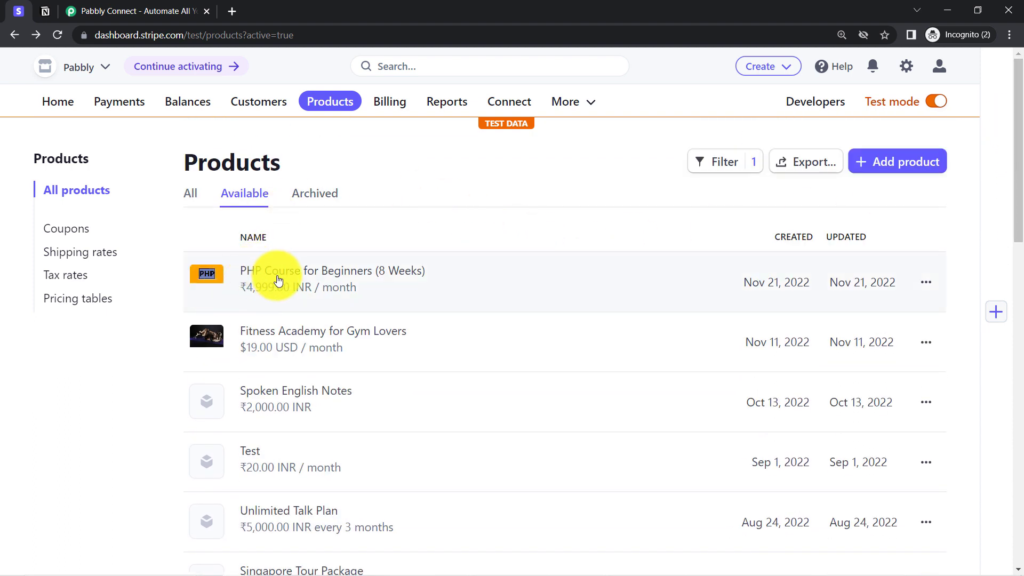
click(299, 275)
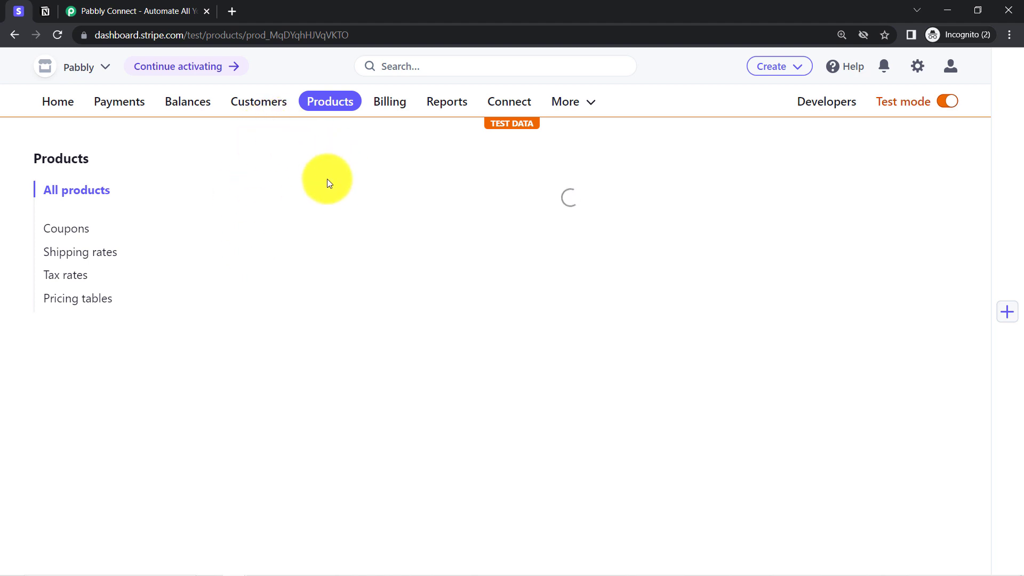
click(49, 16)
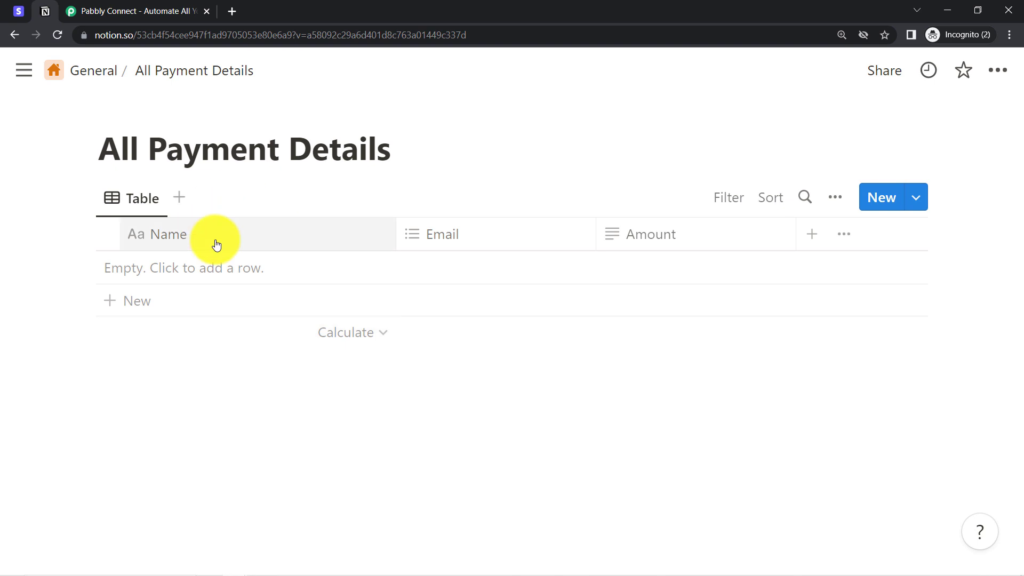
Step: Compare the Stripe product page with the empty Notion database, then bring up the Pabbly Connect website
drag(108, 156, 290, 160)
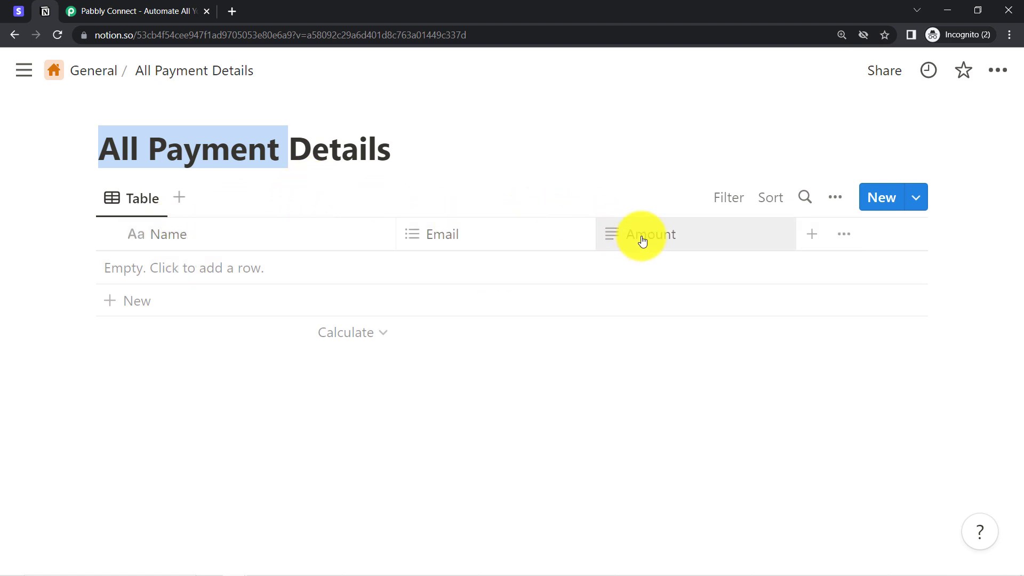
click(16, 11)
click(37, 4)
click(18, 11)
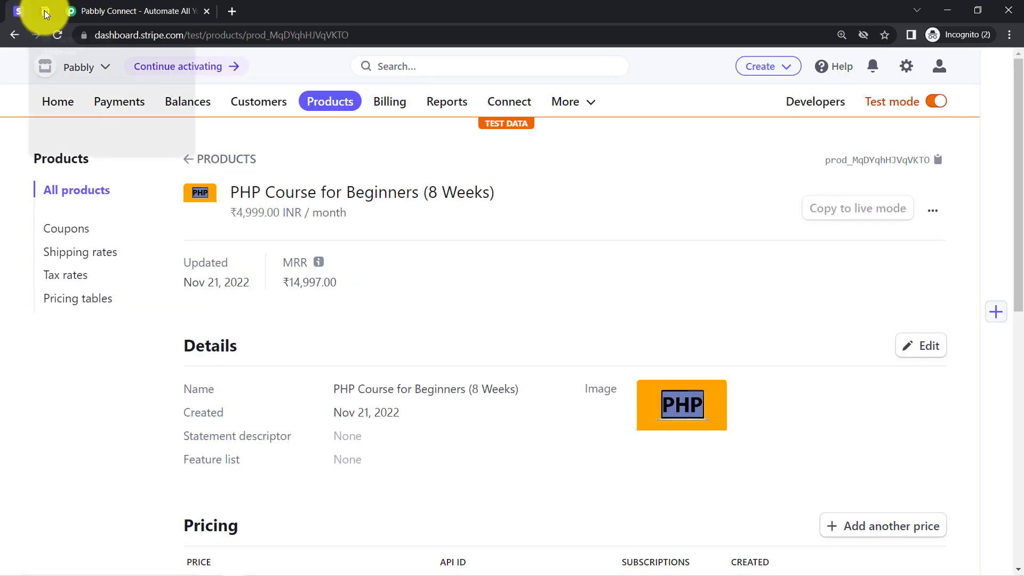
click(44, 11)
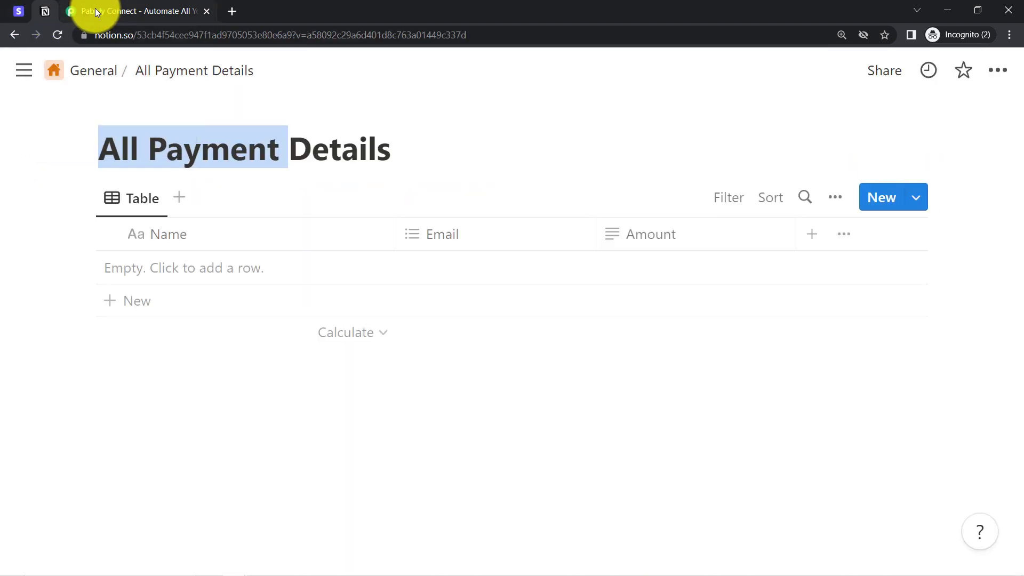
click(94, 8)
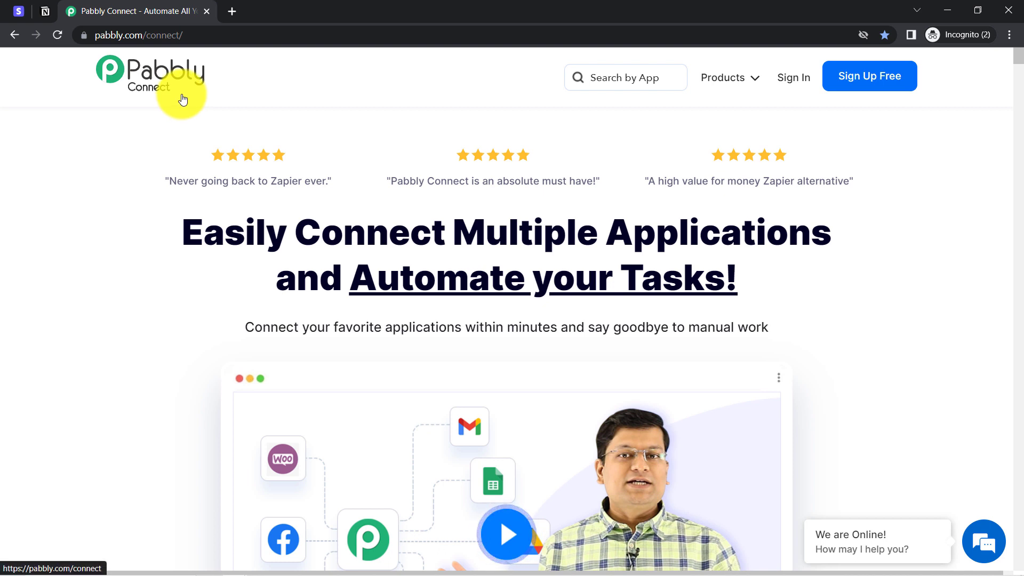
Step: Sign in from the pabbly.com/connect landing page to reach accounts.pabbly.com/apps
drag(203, 234, 652, 299)
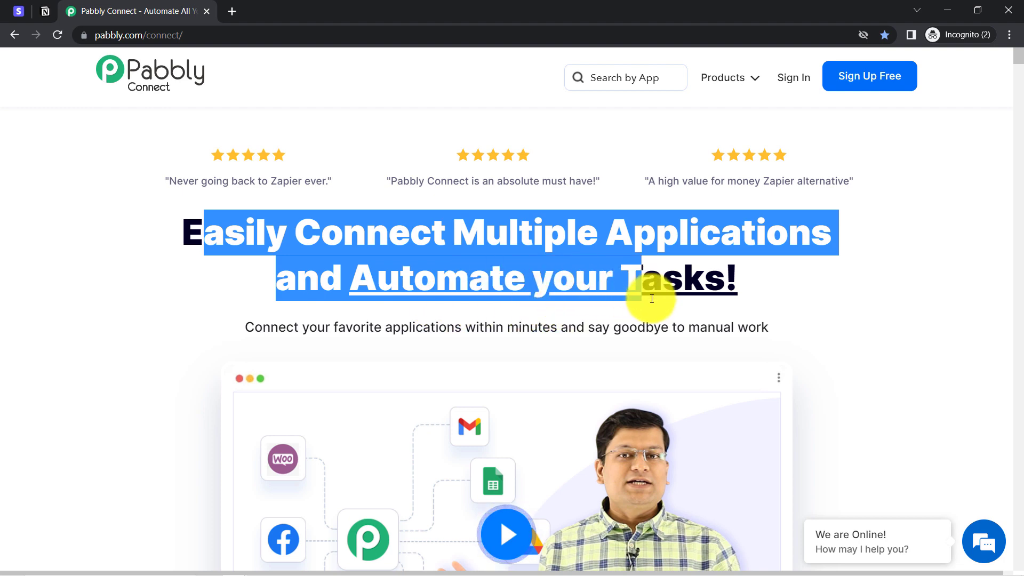
drag(123, 35, 188, 46)
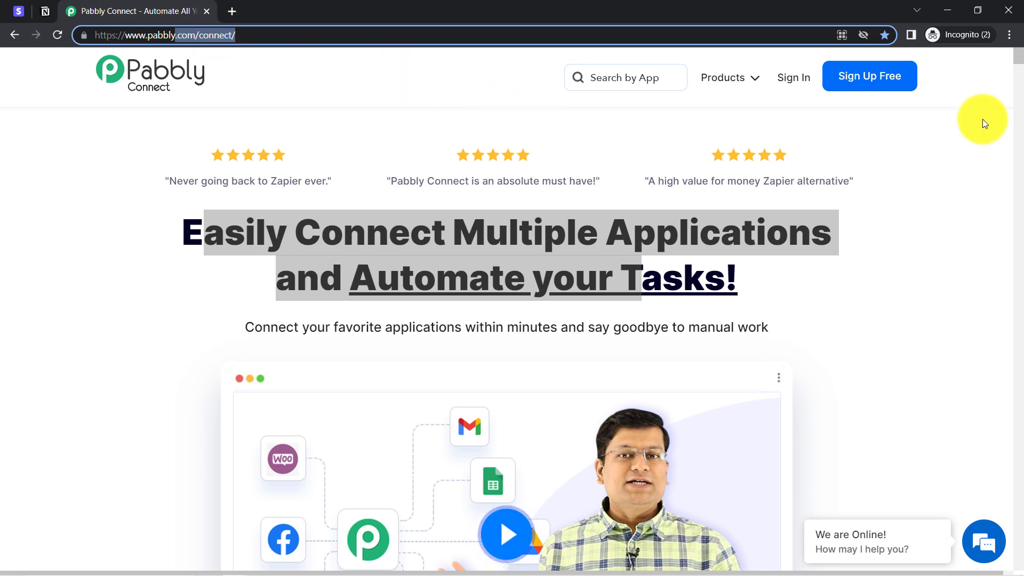
click(798, 80)
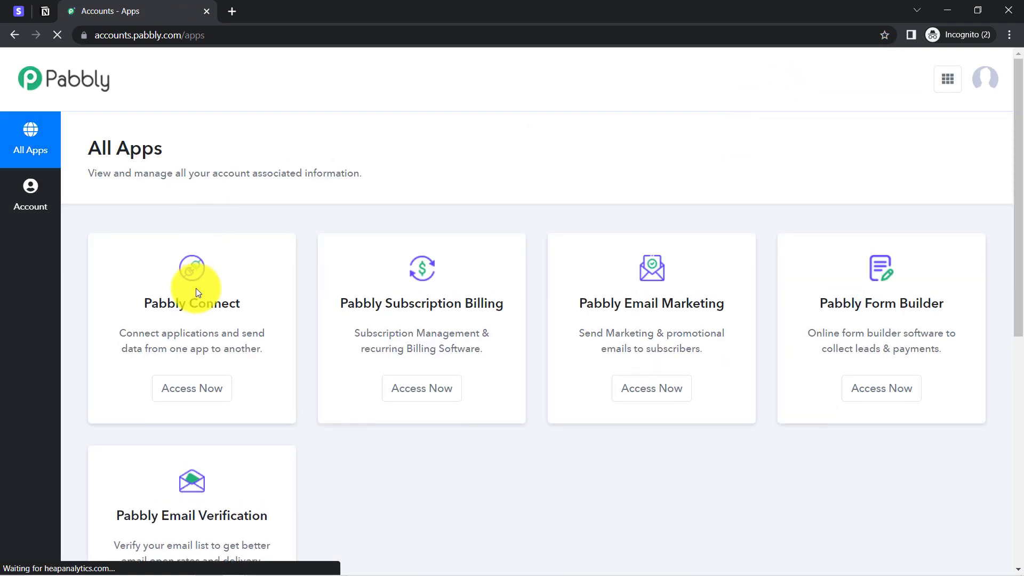
Step: Launch Pabbly Connect via Access Now and view its Dashboard showing 3000 allotted tasks
click(186, 392)
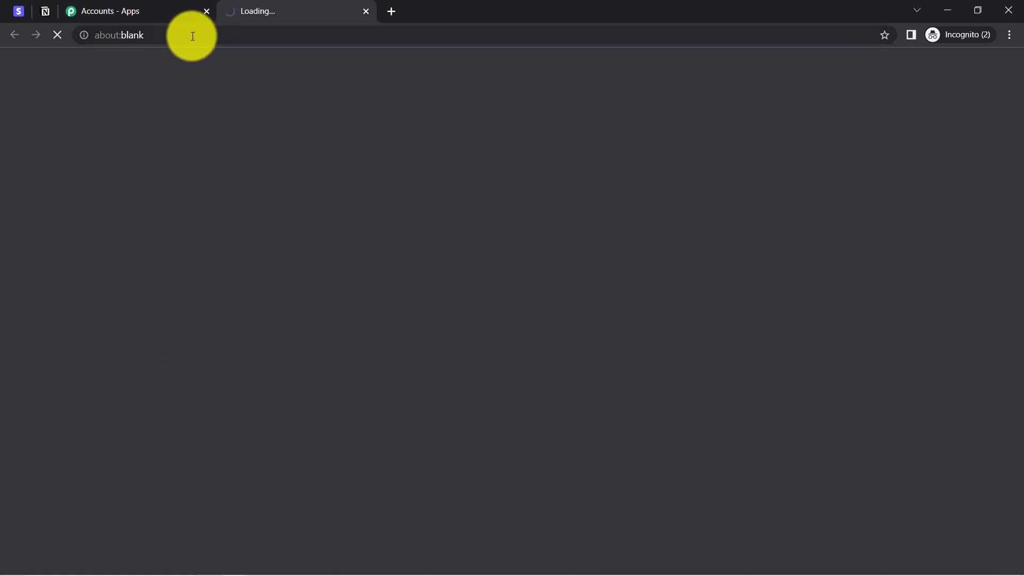
click(158, 11)
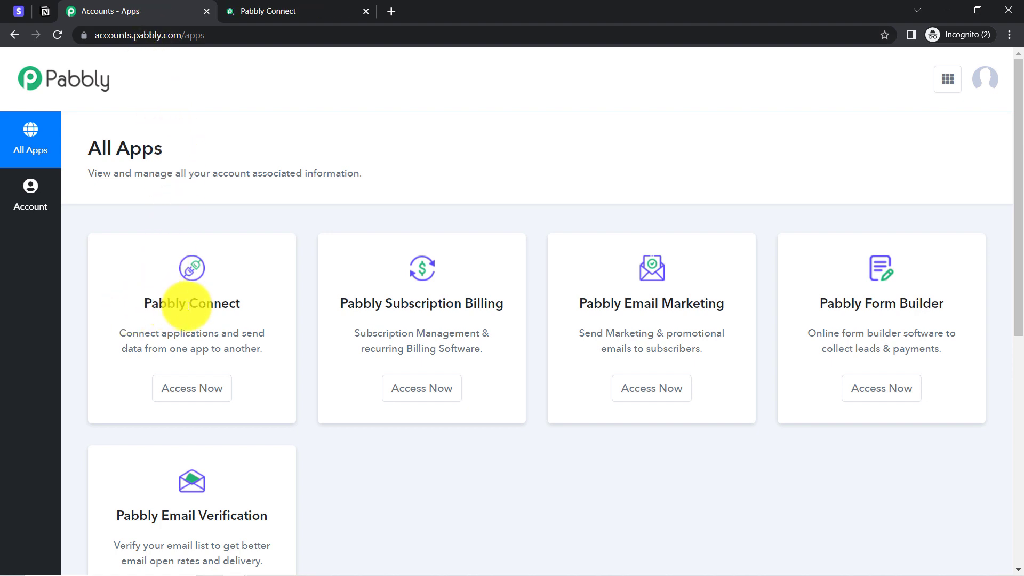
click(274, 10)
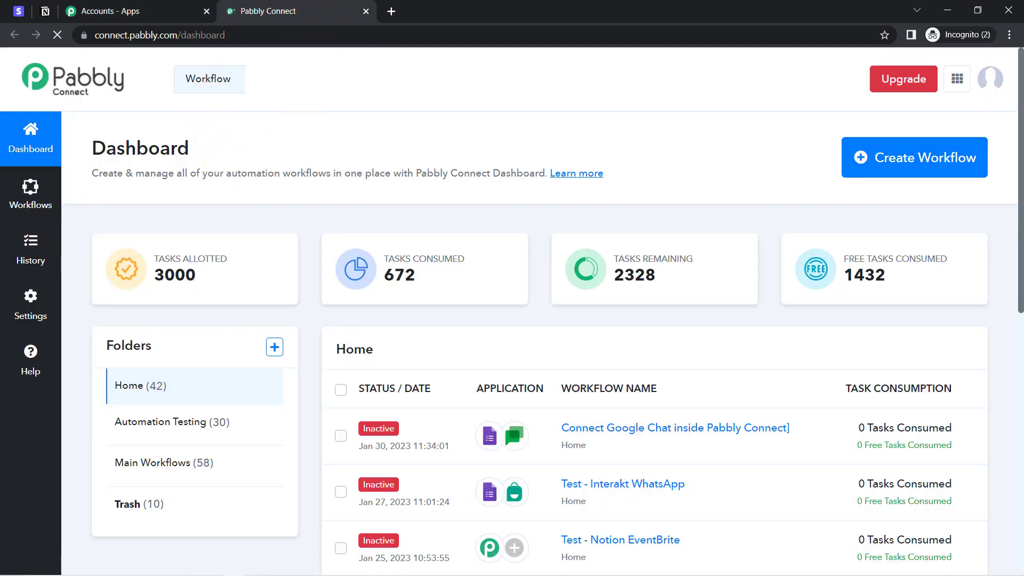
Step: Create the workflow 'Collect Stripe Payment Details in Notion Automatically' from the Dashboard
drag(106, 152, 241, 167)
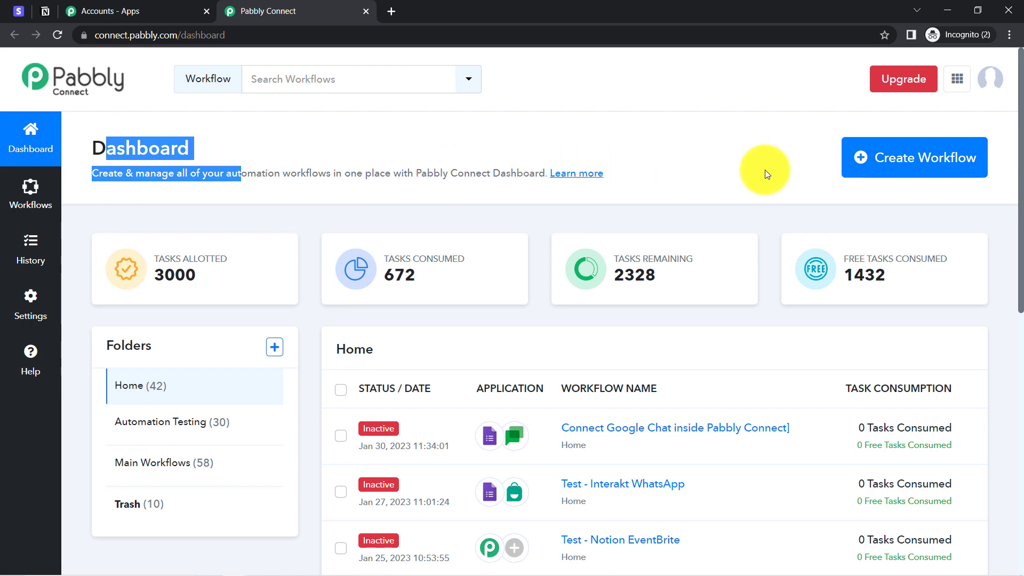
click(879, 175)
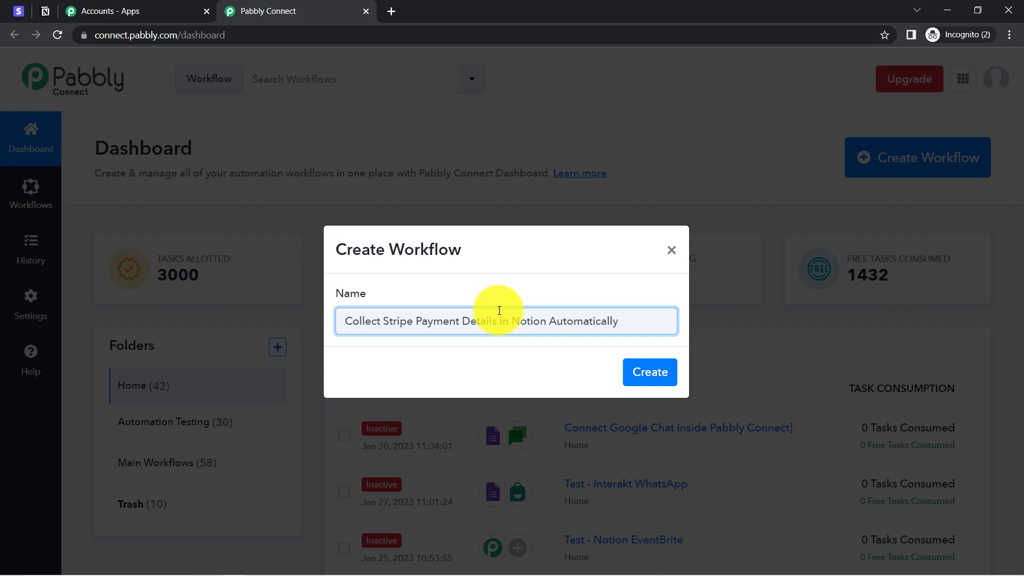
click(655, 371)
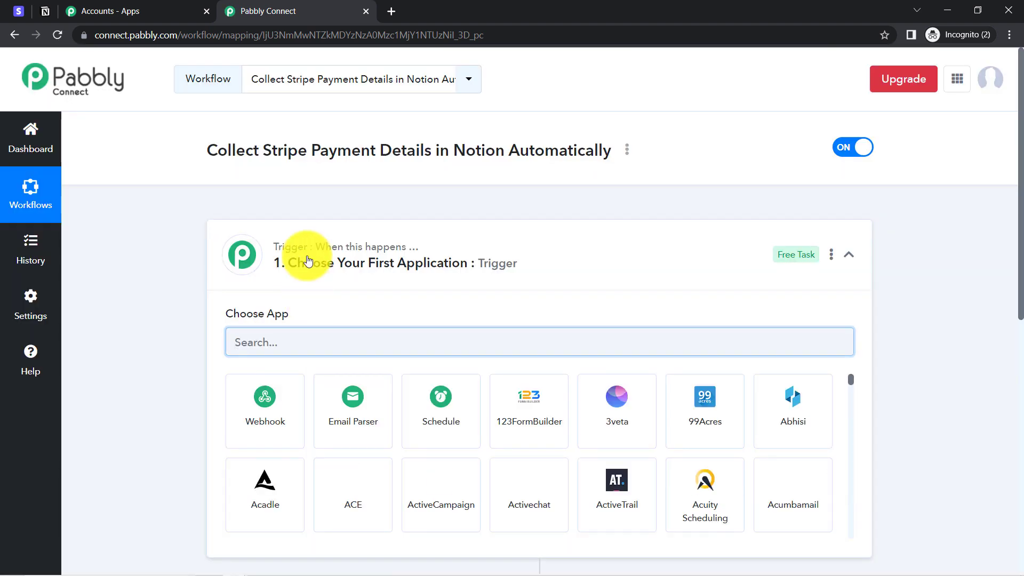
Step: Collapse and re-expand the trigger step to show its Choose App list
click(307, 261)
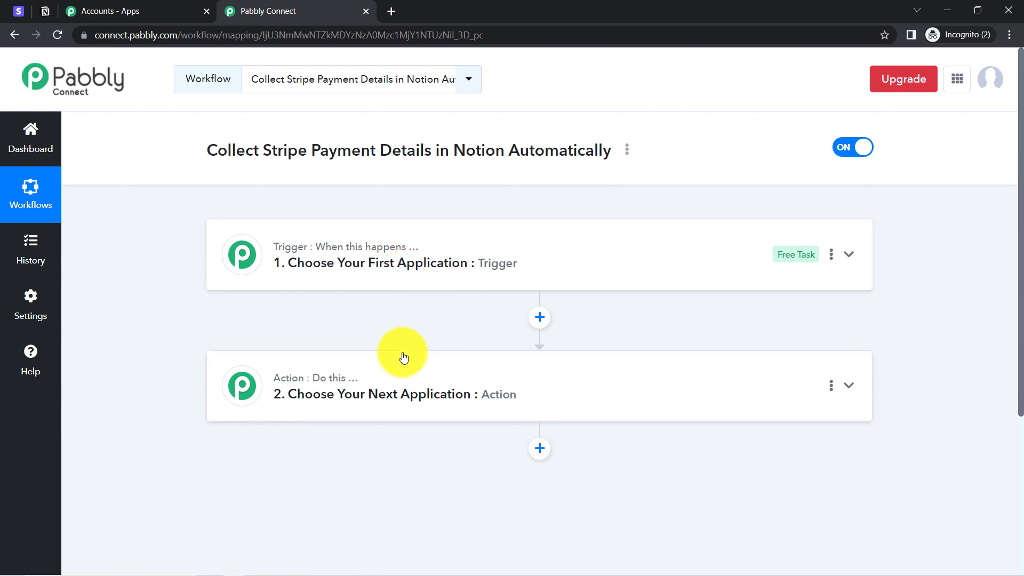
drag(611, 152, 407, 154)
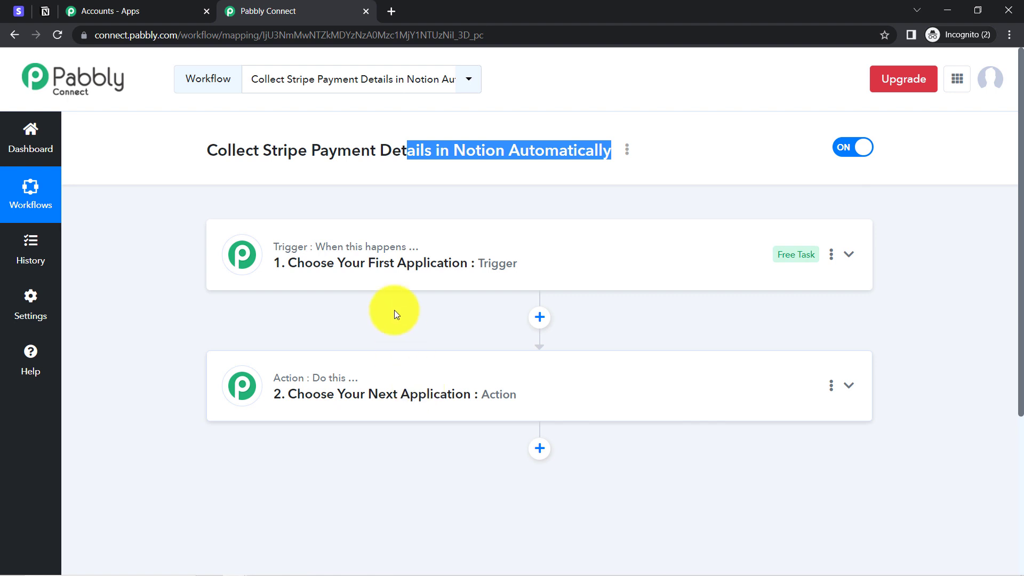
click(393, 262)
Step: Search 'str' and choose Stripe as the trigger app
click(253, 342)
text(str)
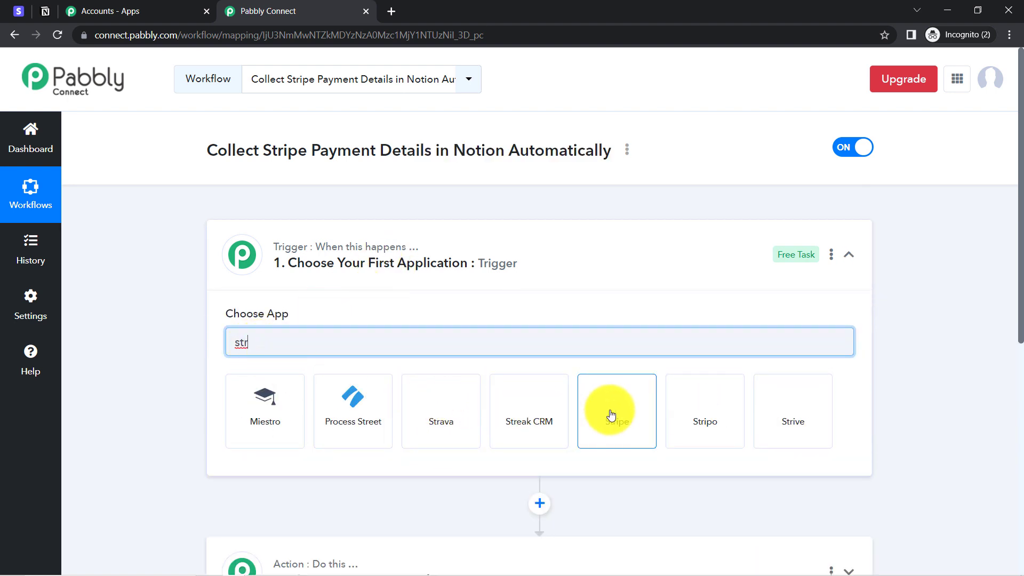
click(613, 414)
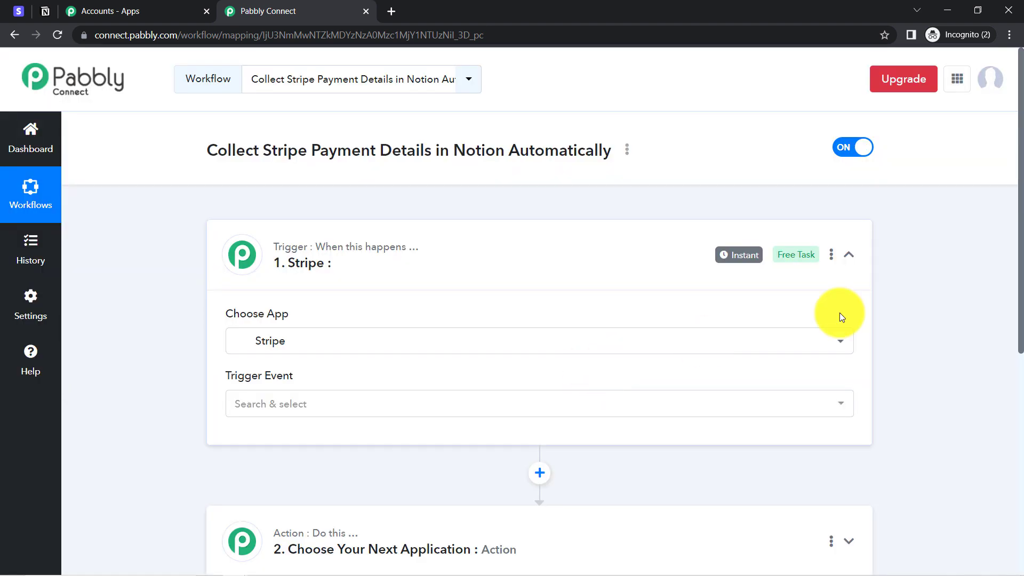
scroll(1006, 293, down, 4)
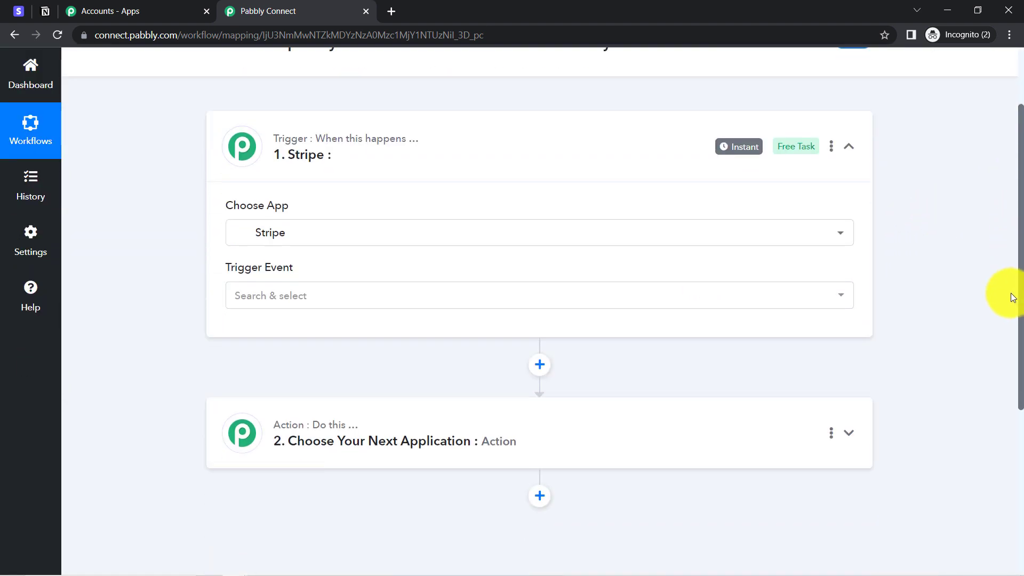
Step: Search 'notio' and choose Notion as the action app
click(384, 322)
click(265, 409)
text(notio)
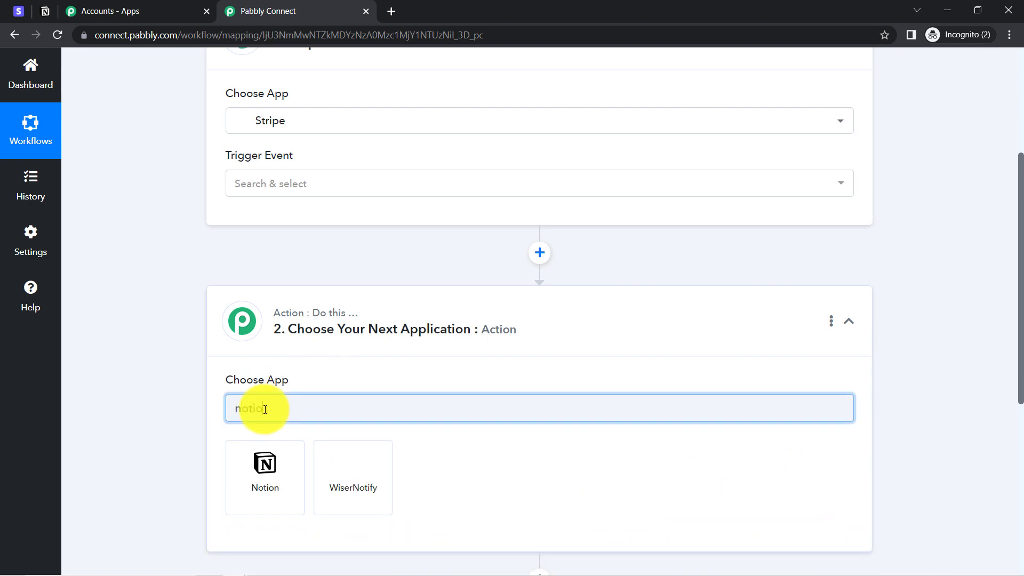
click(264, 465)
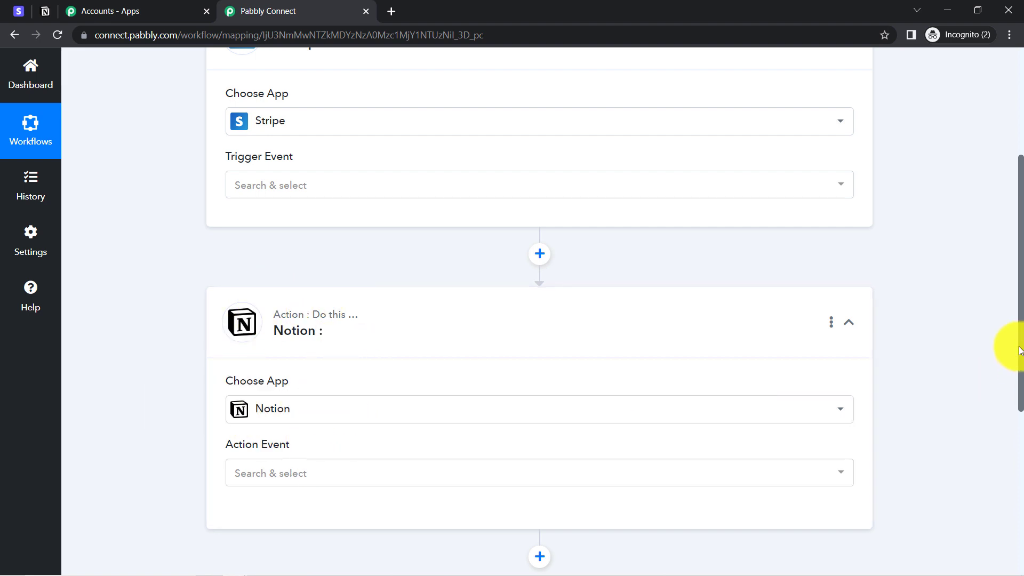
scroll(1021, 355, up, 3)
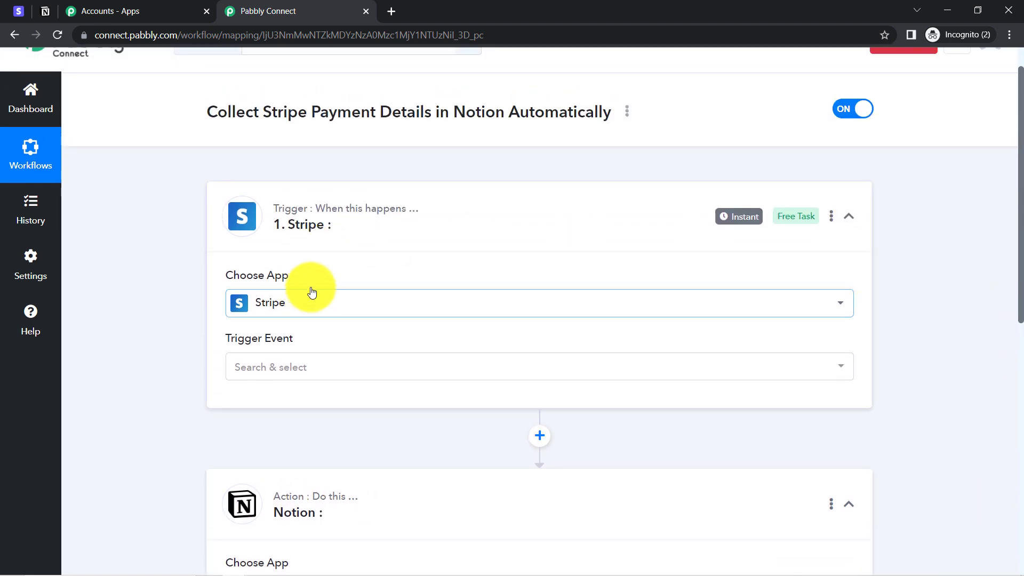
click(247, 366)
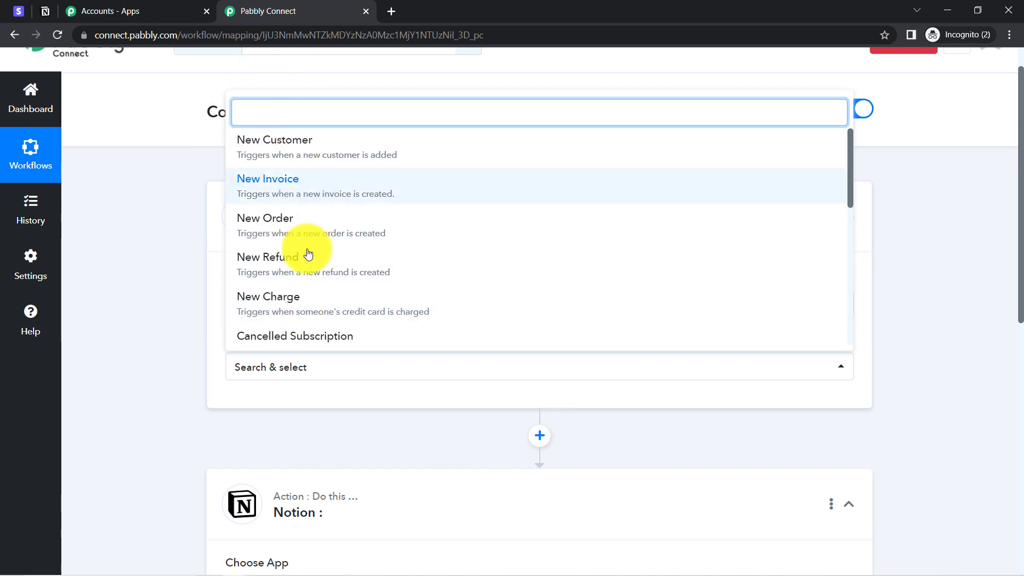
Step: Set the Stripe trigger event to New Charge and copy its webhook URL
click(273, 304)
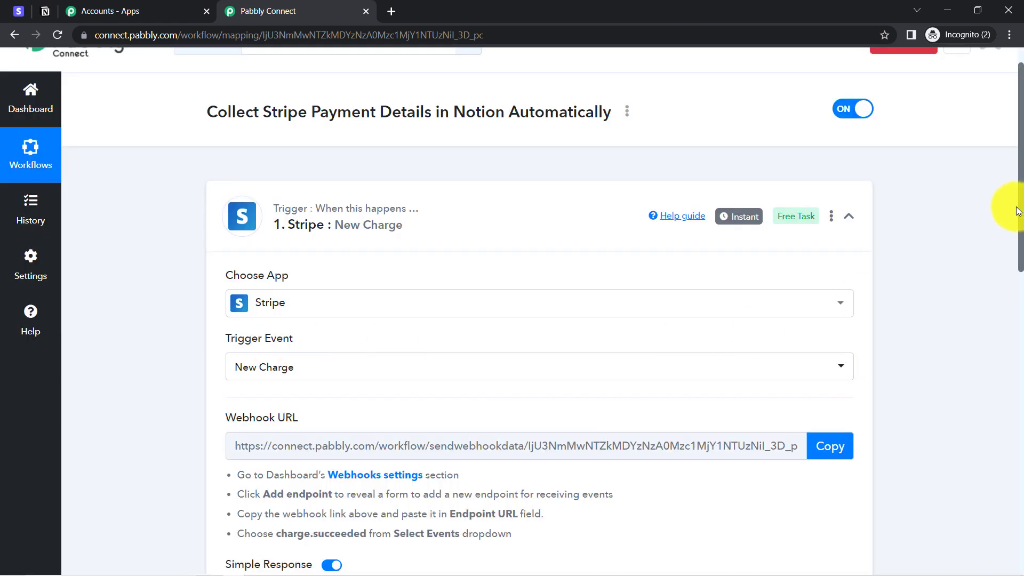
drag(1020, 216, 1015, 247)
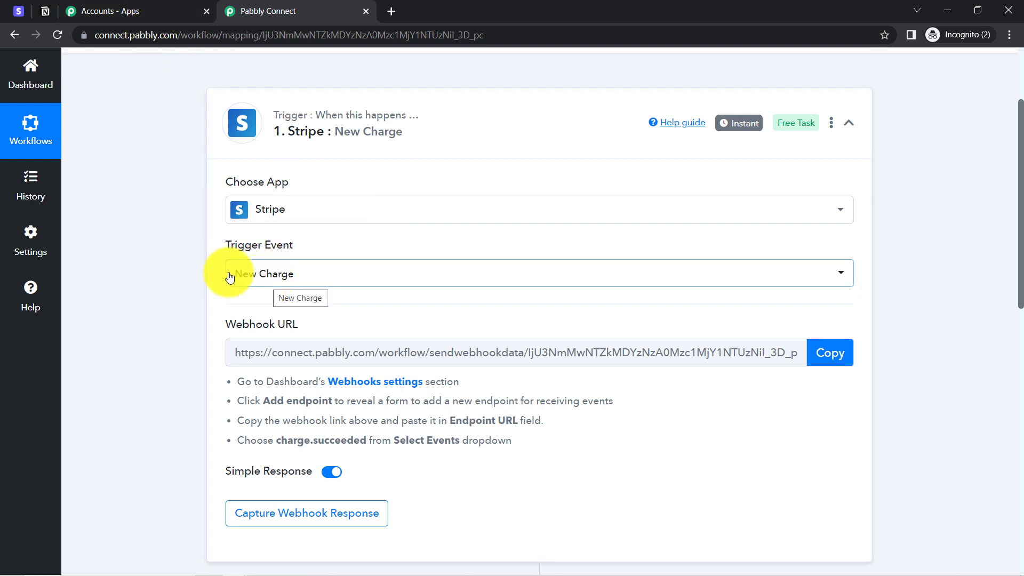
click(829, 351)
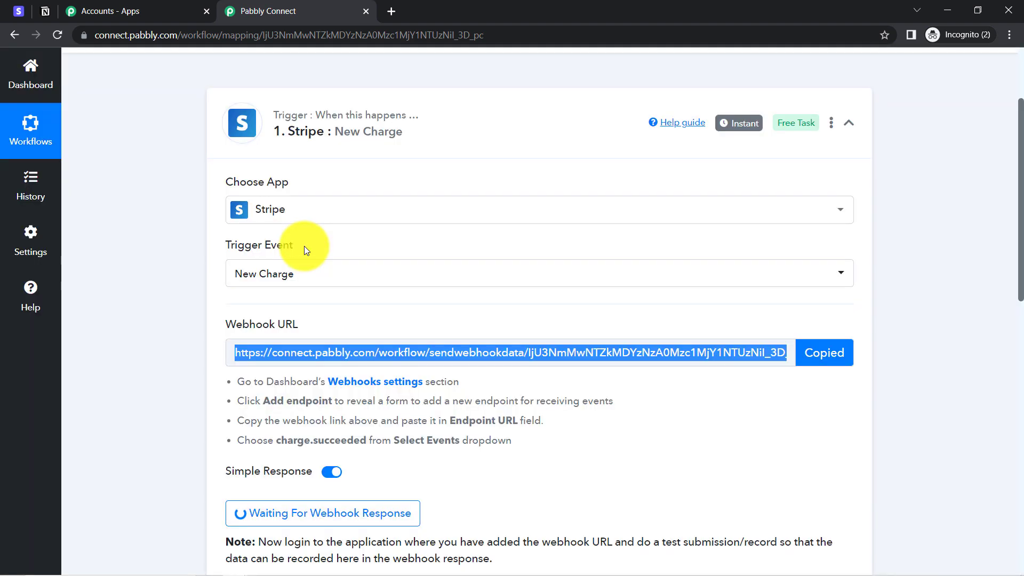
click(274, 219)
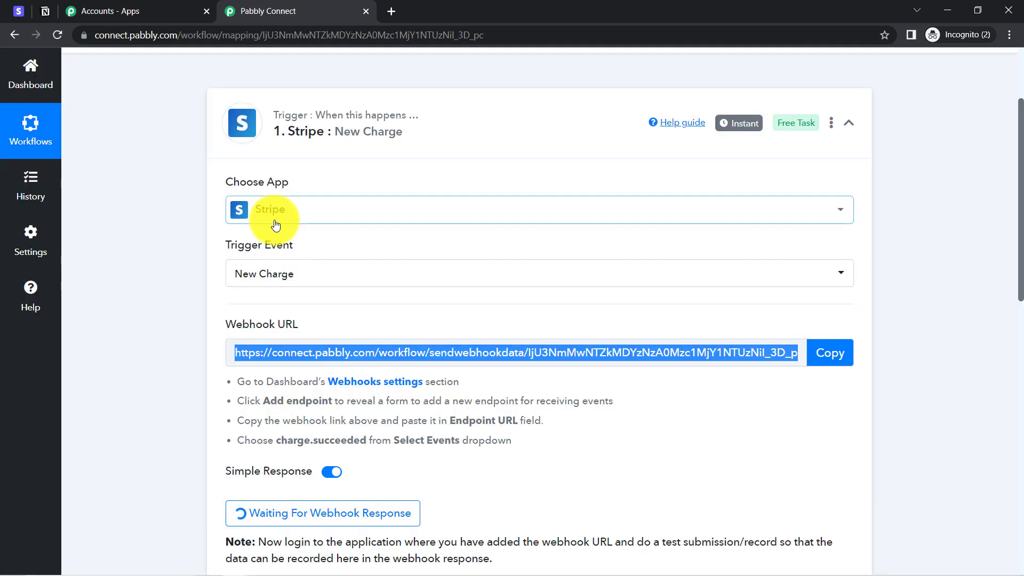
click(1017, 213)
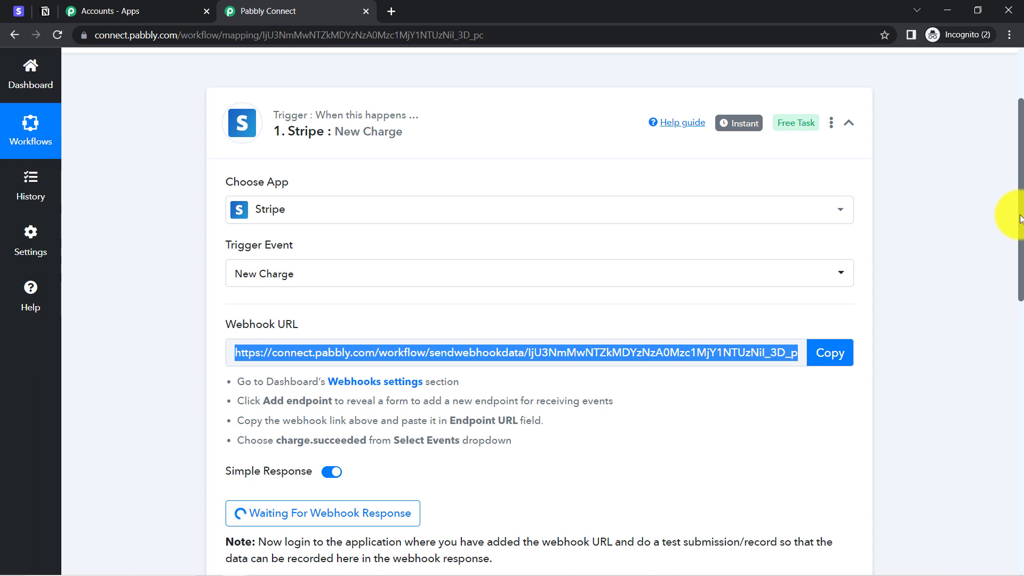
scroll(1019, 219, down, 2)
drag(245, 287, 368, 347)
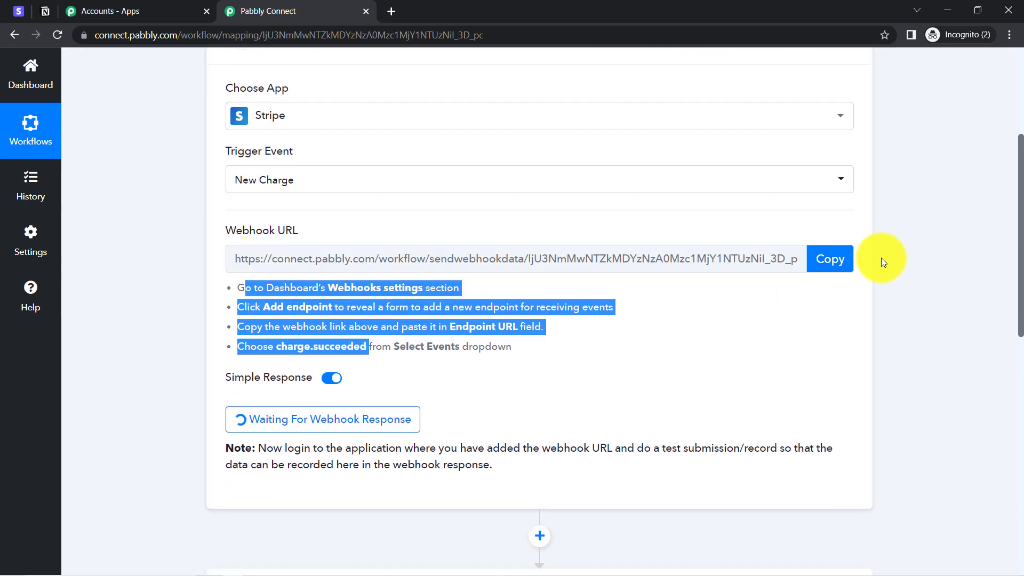
click(847, 268)
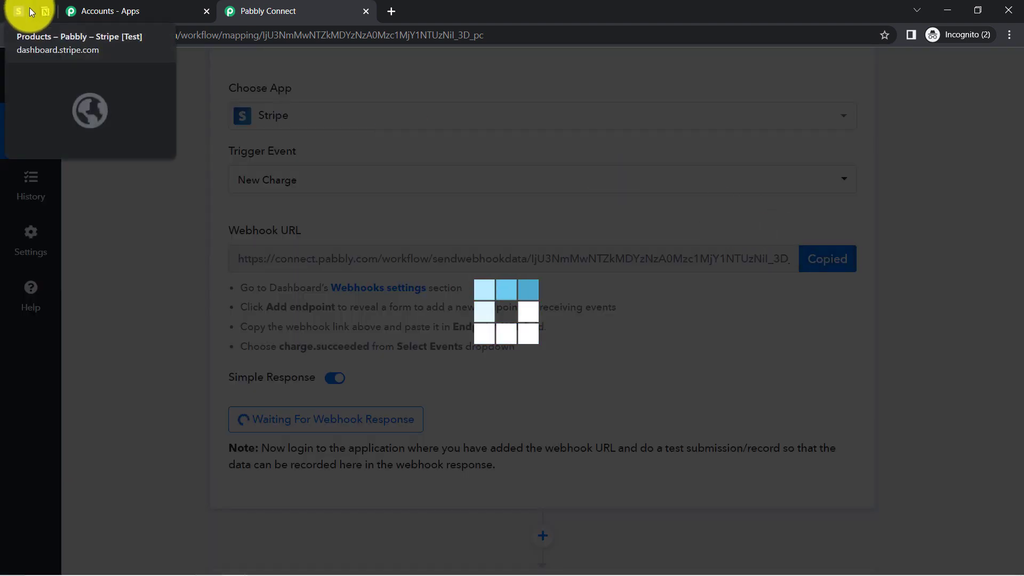
Step: In Stripe, go to Developers > Webhooks and start adding an endpoint
click(16, 13)
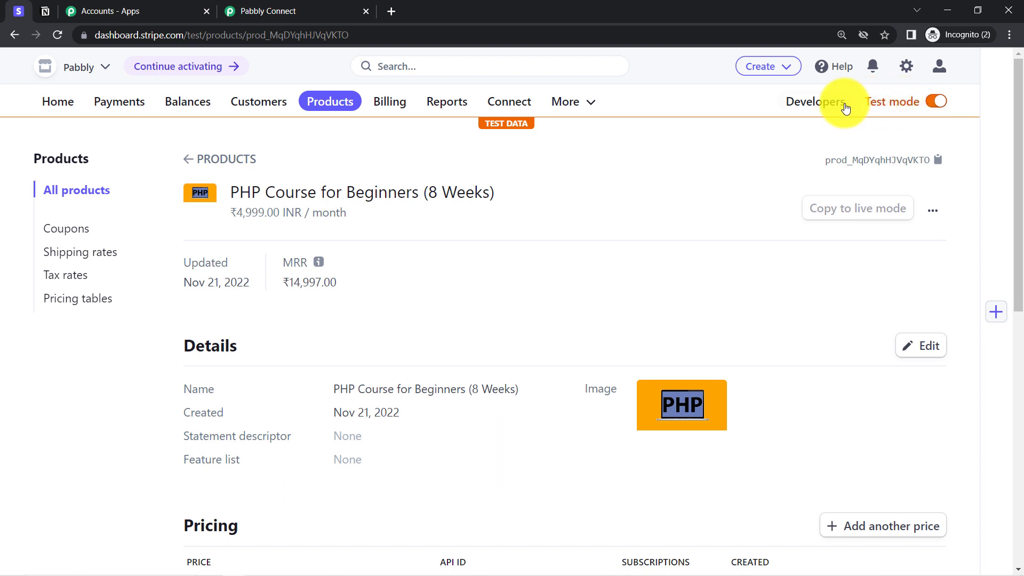
click(816, 105)
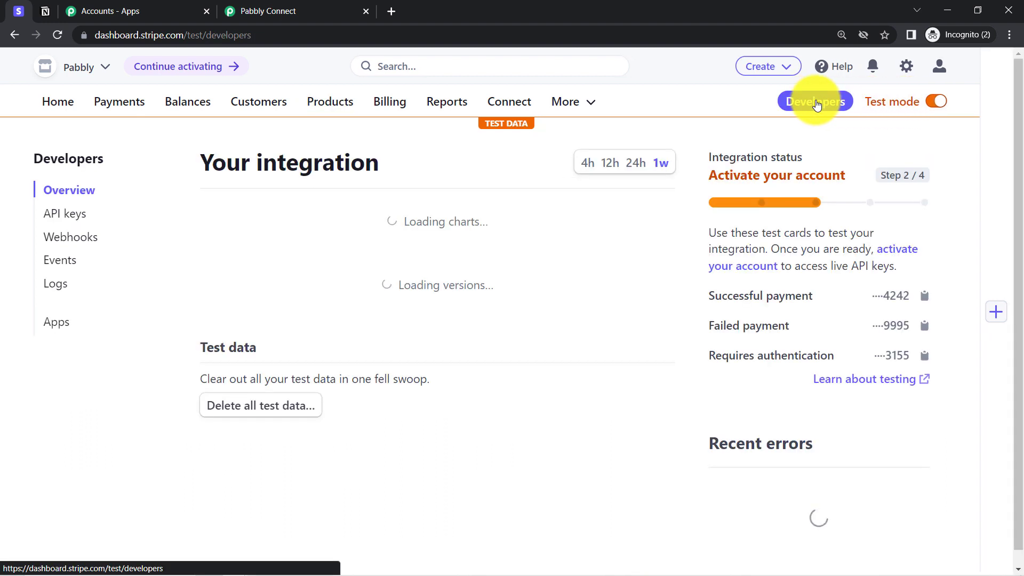
click(76, 245)
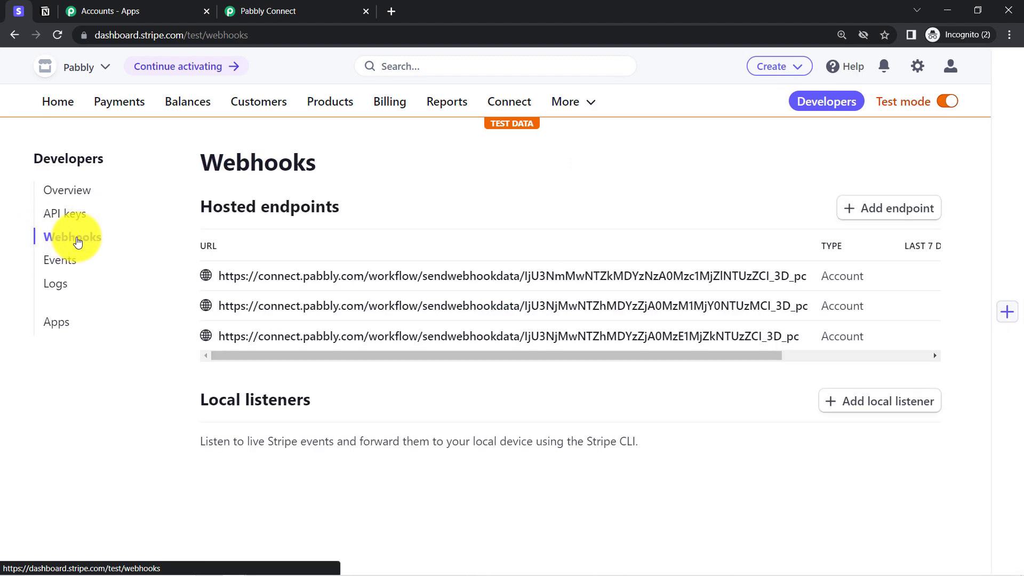
click(885, 213)
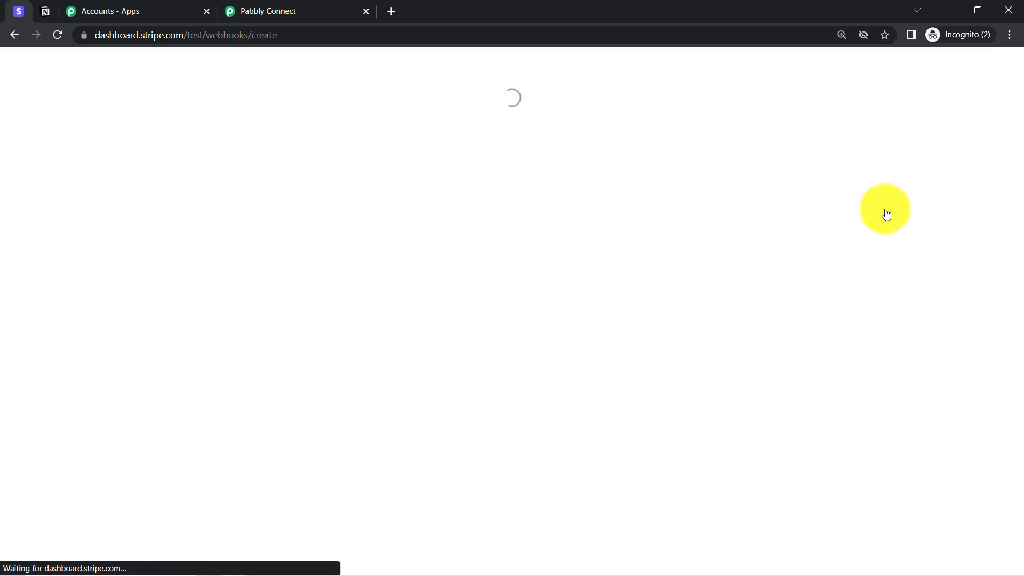
Step: Paste the Pabbly Connect webhook URL into the Endpoint URL field
click(100, 308)
key(ctrl+v)
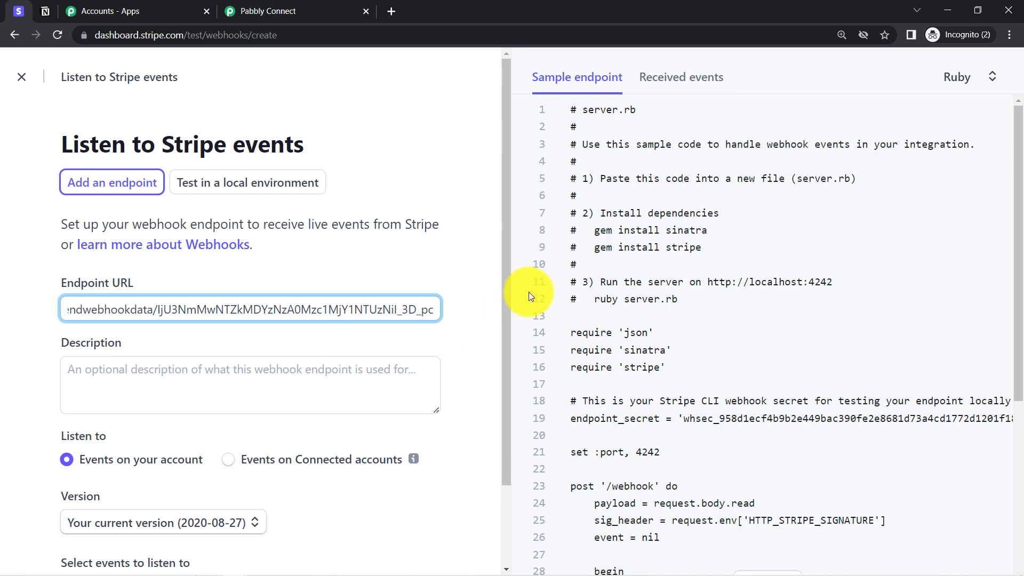
click(506, 270)
drag(507, 271, 334, 458)
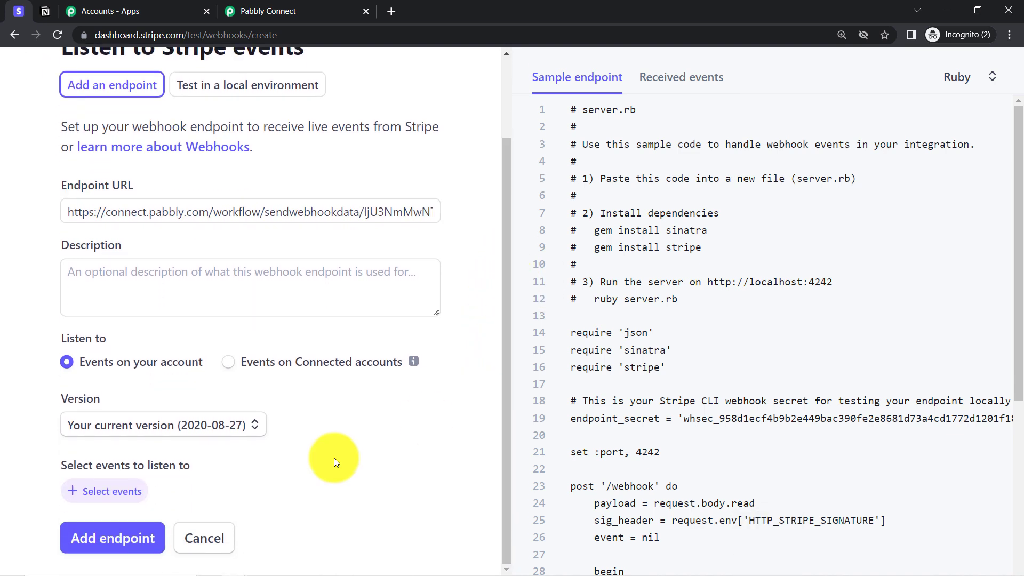
Step: Search 'charg' and add the charge.succeeded event to the endpoint
click(88, 495)
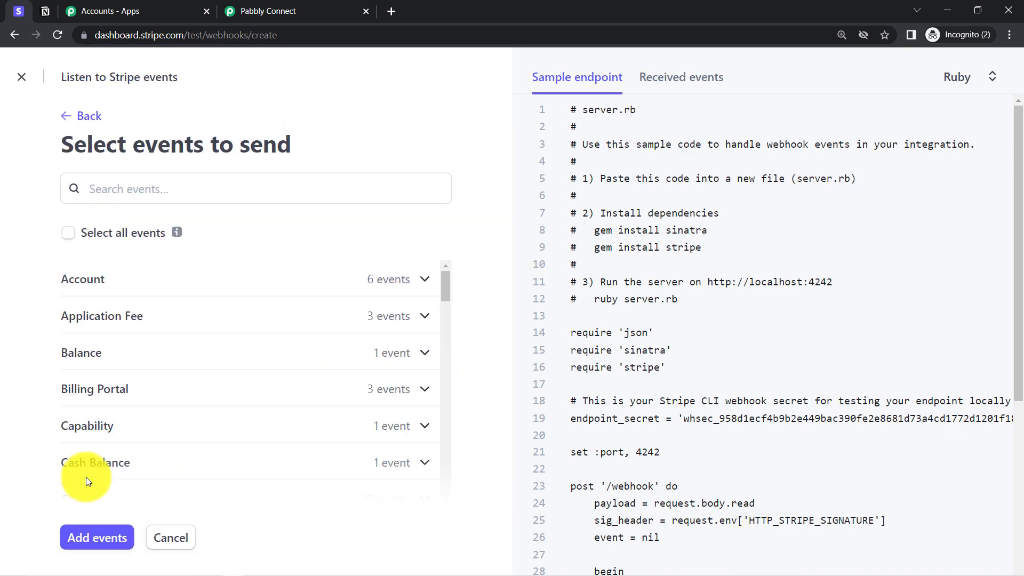
click(114, 193)
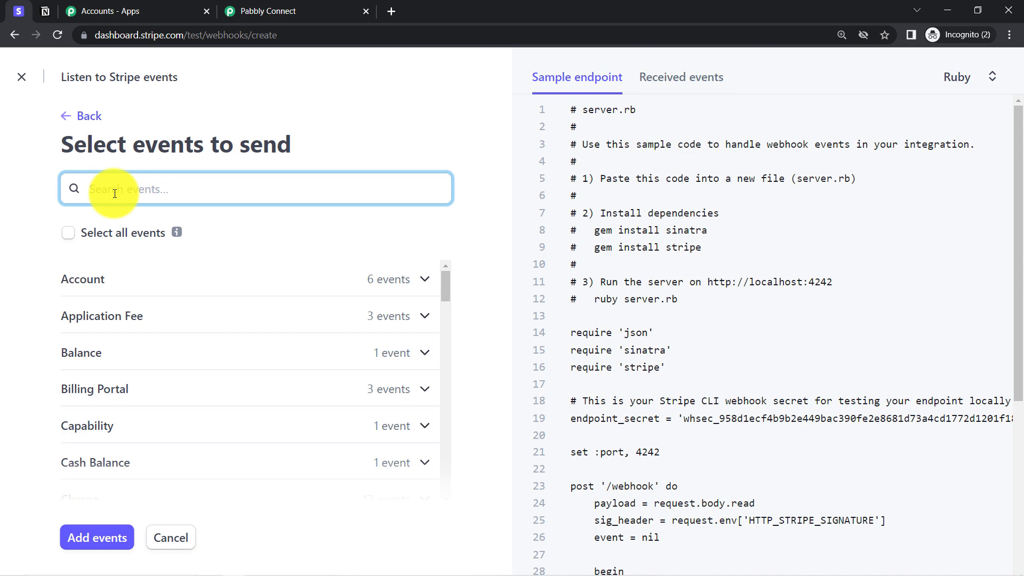
text(char)
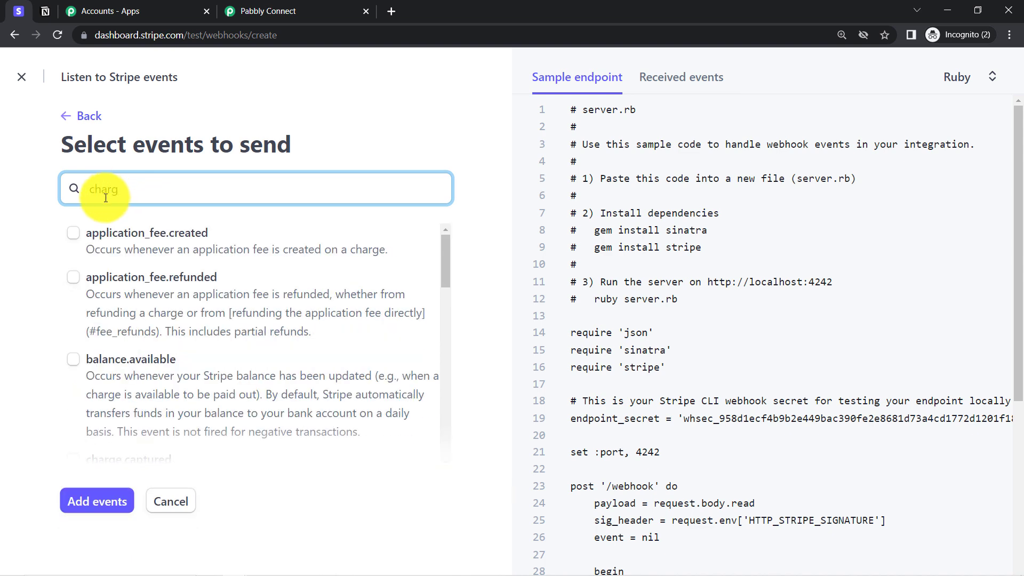
text(g)
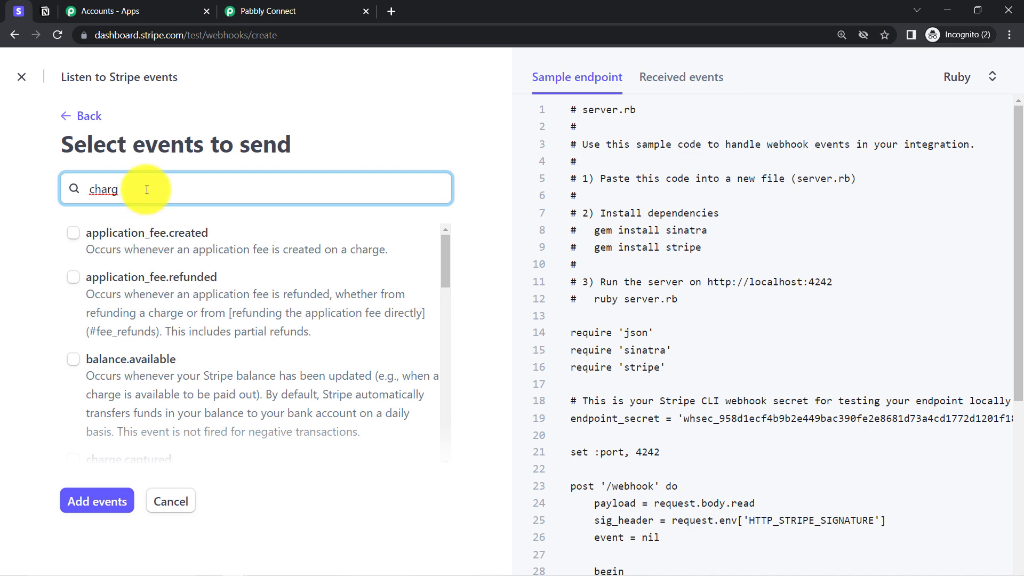
drag(445, 248, 446, 326)
click(79, 360)
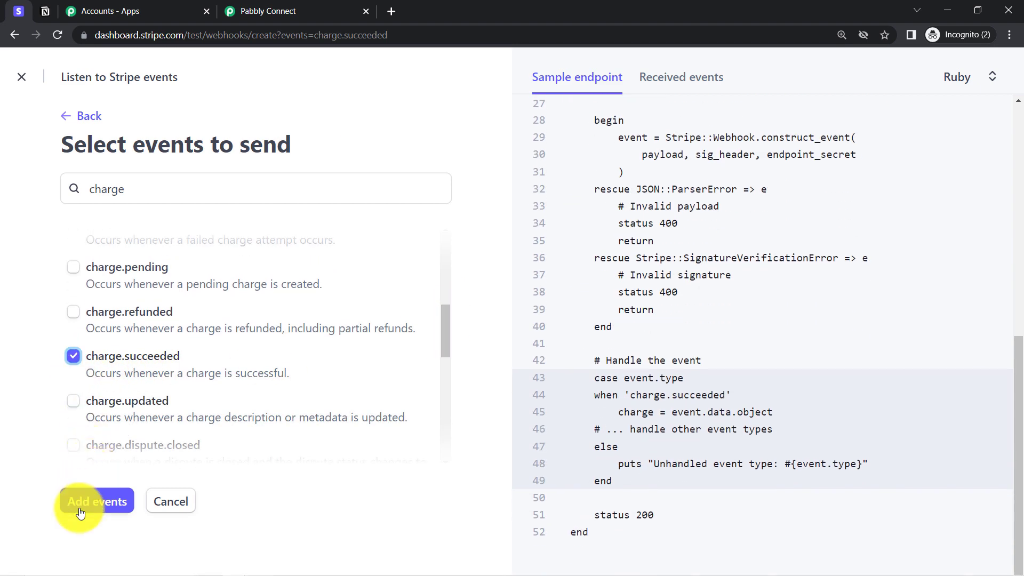
click(80, 512)
Step: Create the webhook endpoint with the chosen event
mouse_move(550, 276)
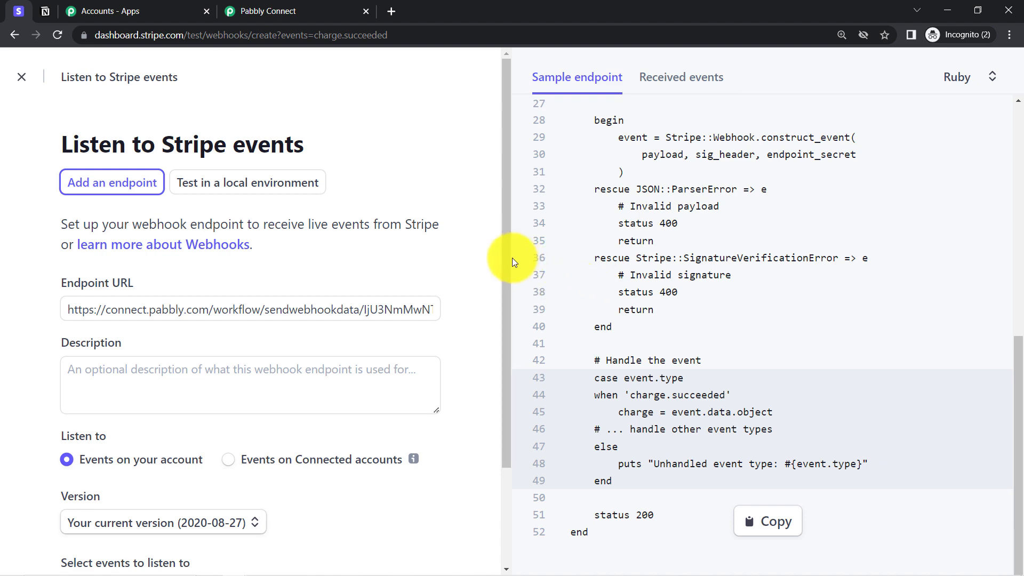
scroll(482, 404, down, 2)
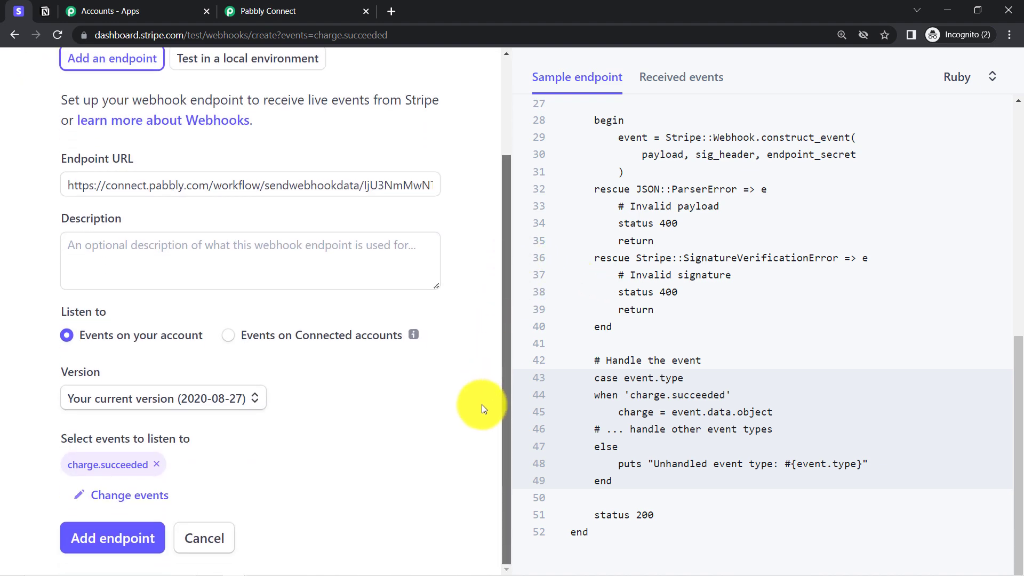
click(132, 538)
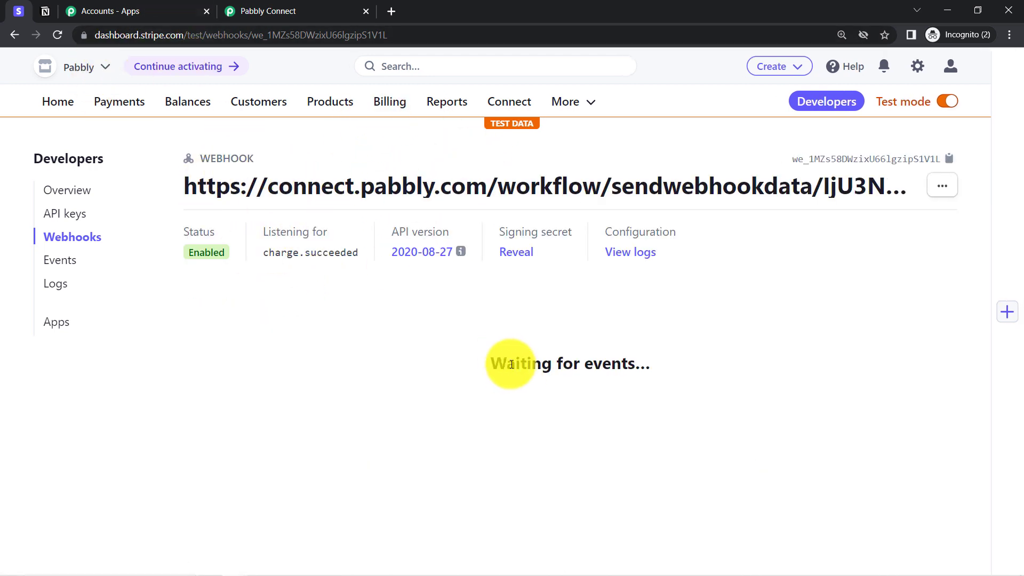
Step: Review the trigger's 'test submission/record' note in the Pabbly Connect workflow
drag(506, 364, 622, 362)
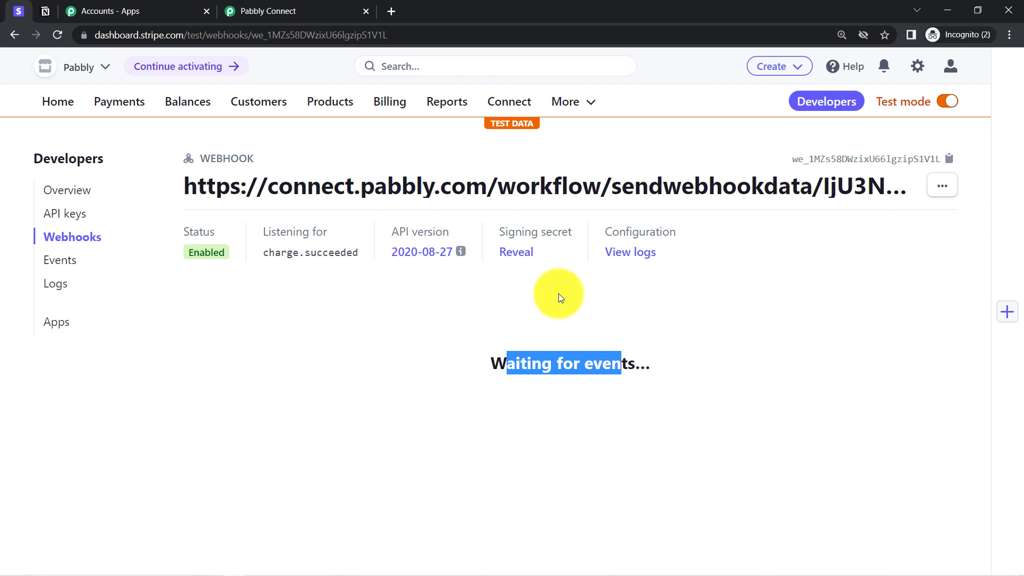
click(253, 4)
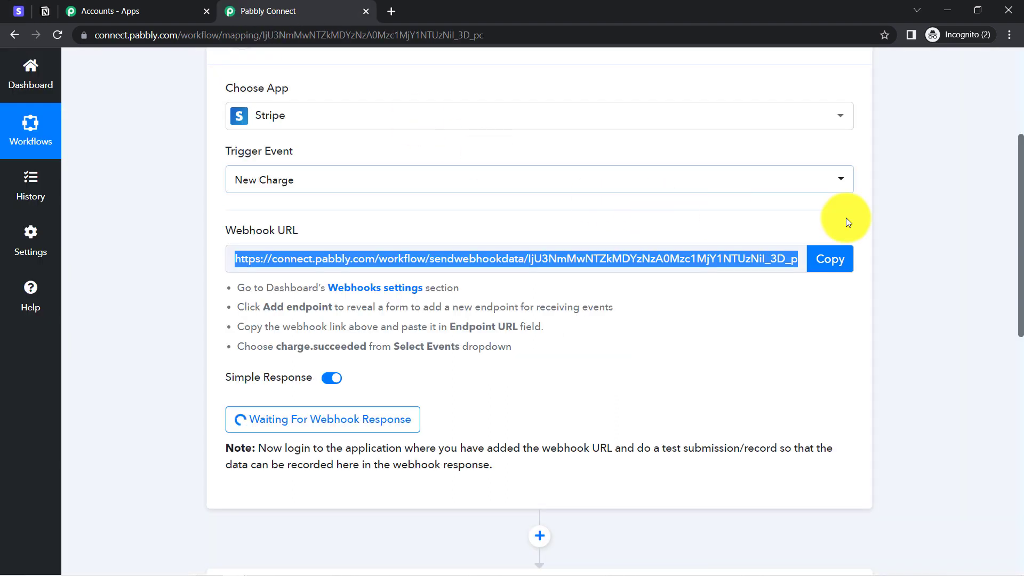
scroll(1020, 198, down, 2)
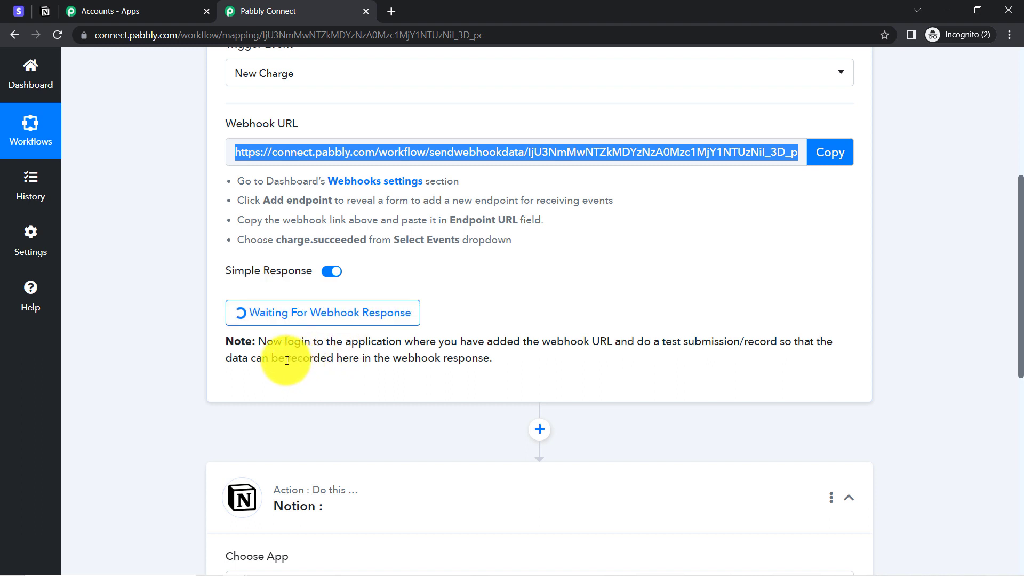
drag(273, 342, 442, 360)
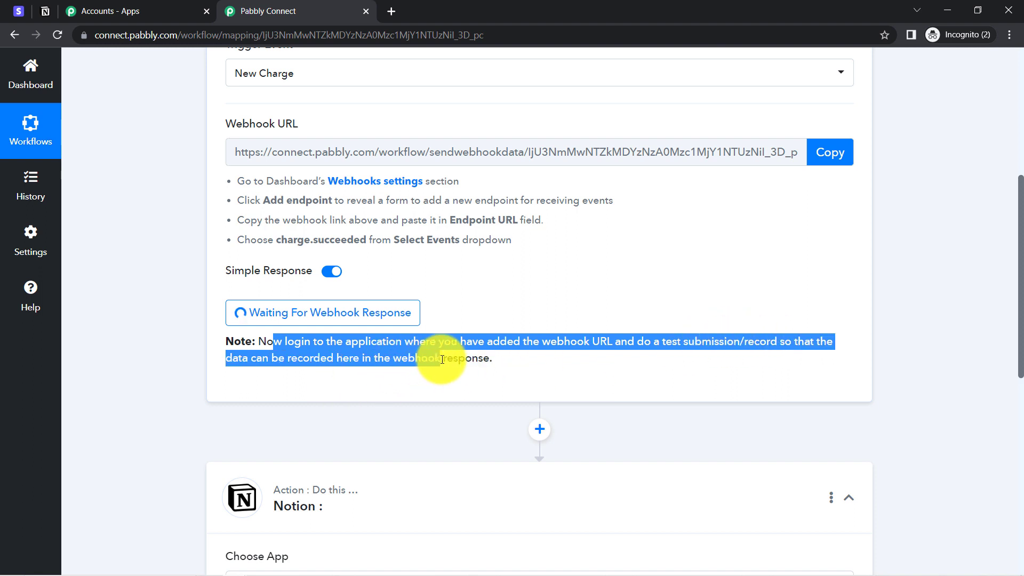
click(447, 358)
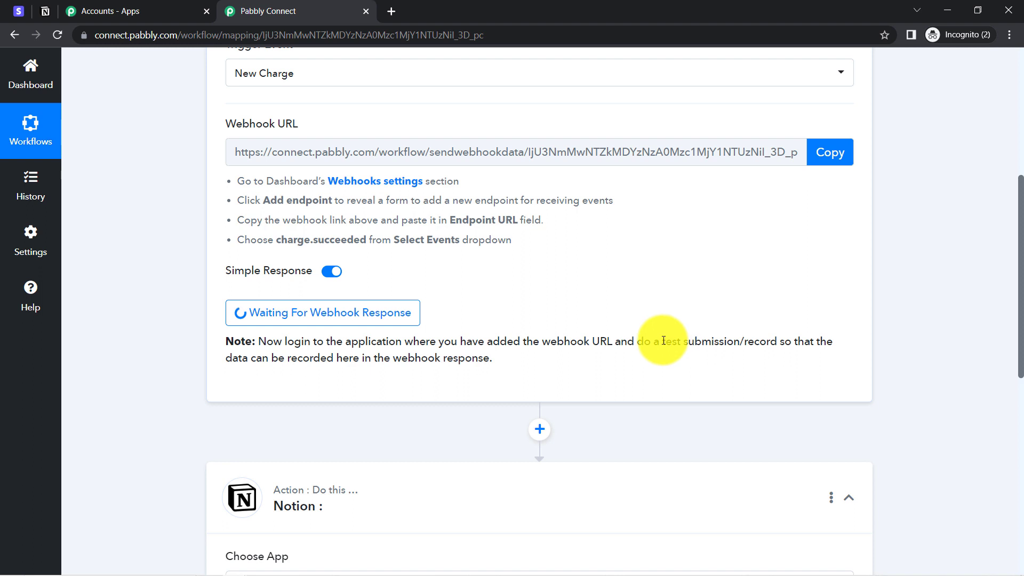
drag(662, 340, 783, 343)
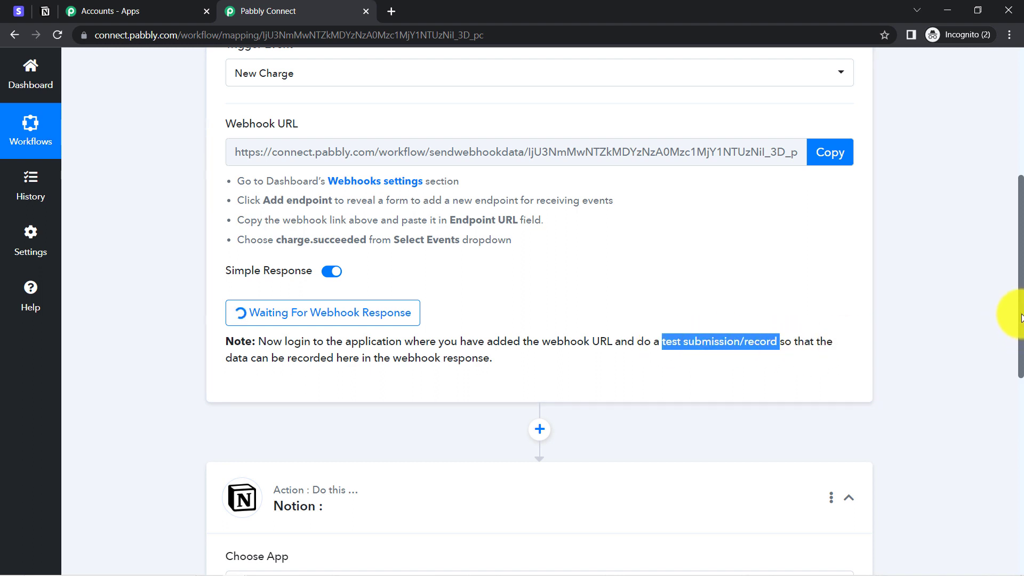
drag(1021, 318, 1008, 251)
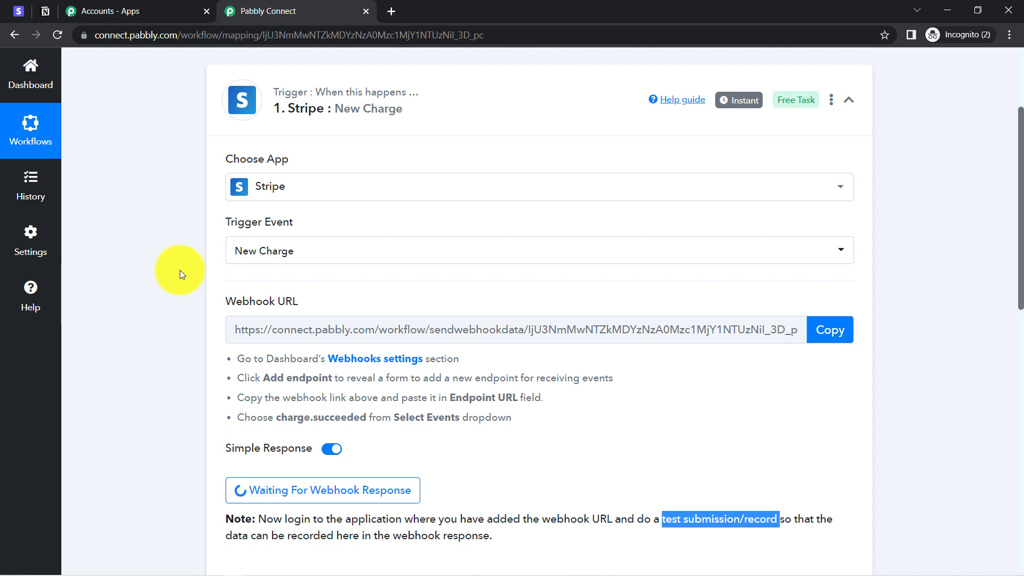
Step: Check the Stripe webhook endpoint listening for charge.succeeded
click(25, 9)
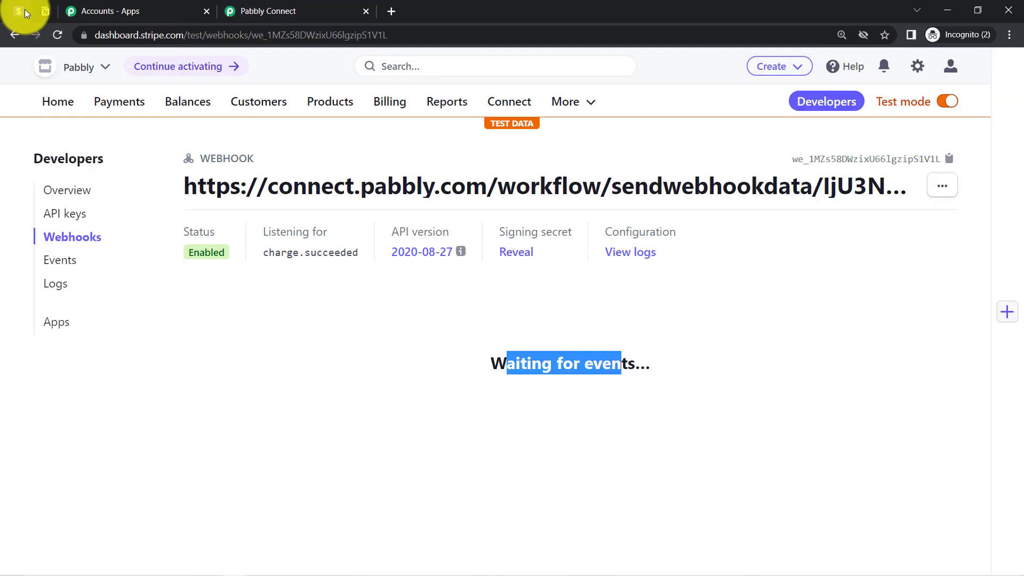
click(261, 10)
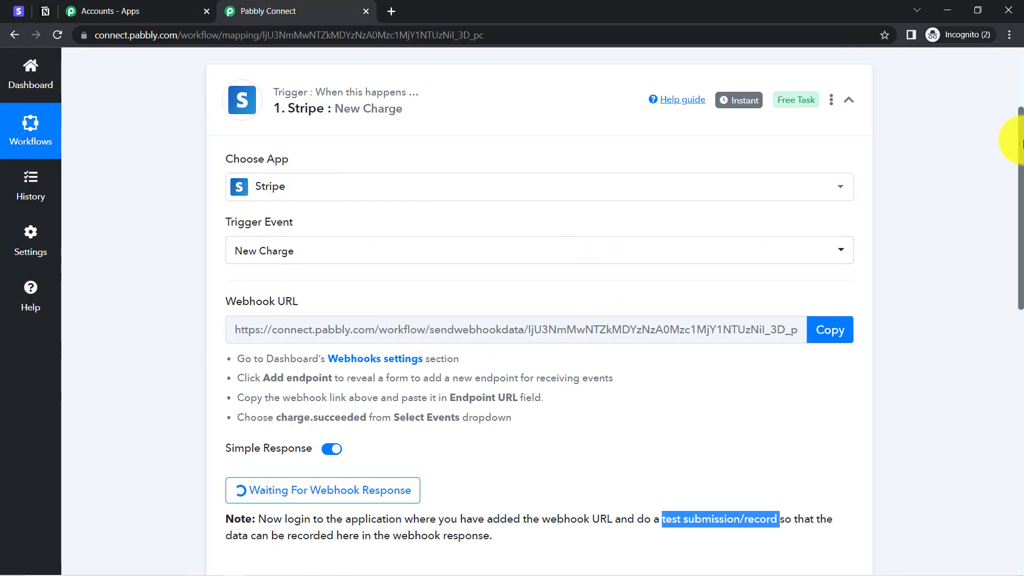
click(19, 10)
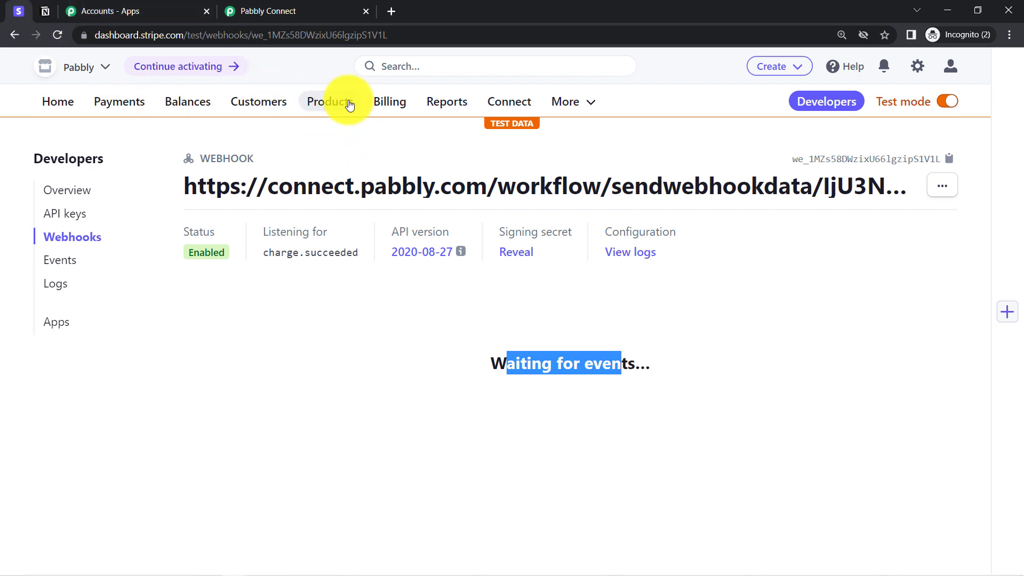
Step: Copy the first payment link of the PHP Course for Beginners (8 Weeks) product
click(326, 112)
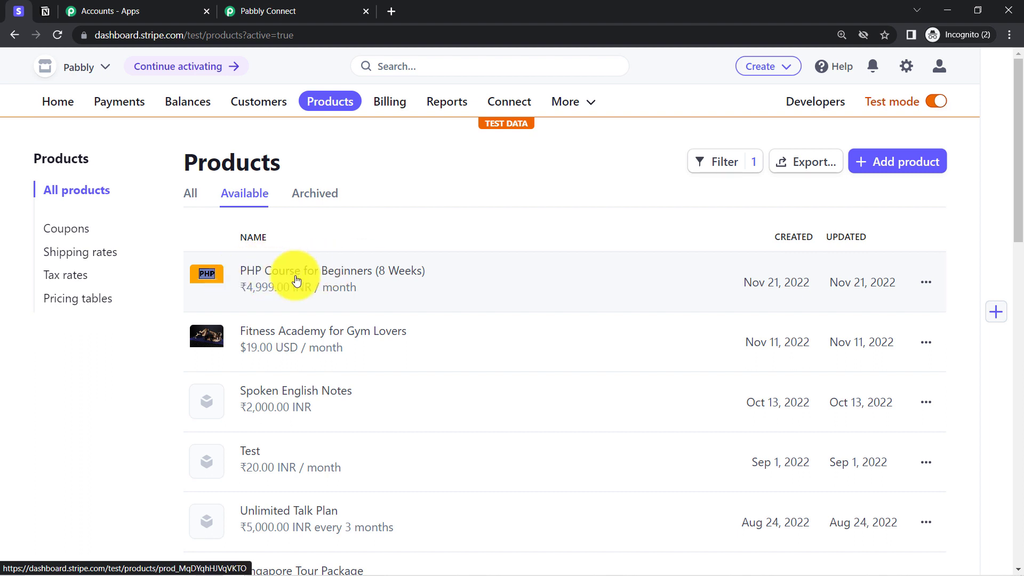
click(256, 277)
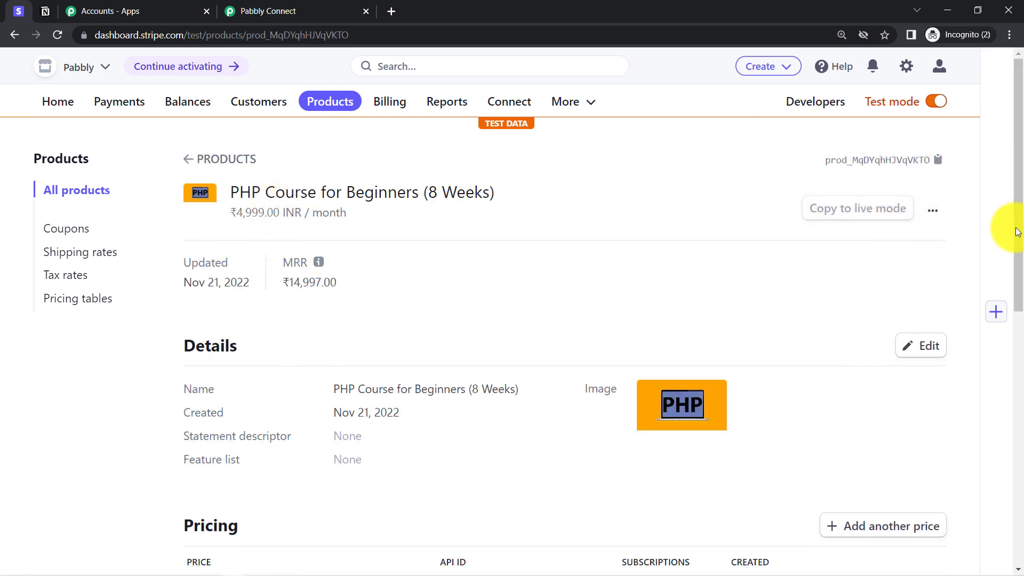
drag(1016, 214, 963, 359)
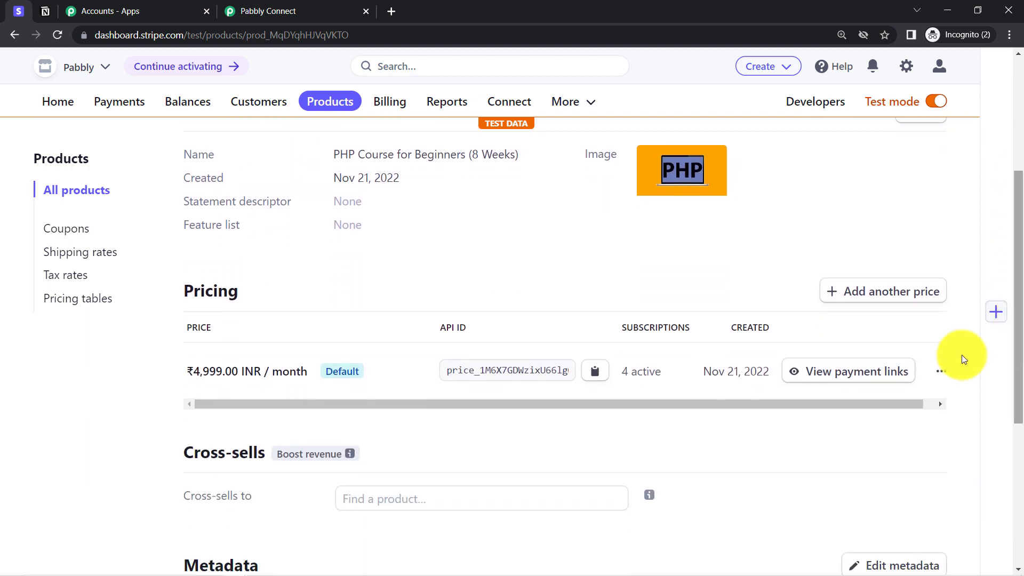
click(806, 373)
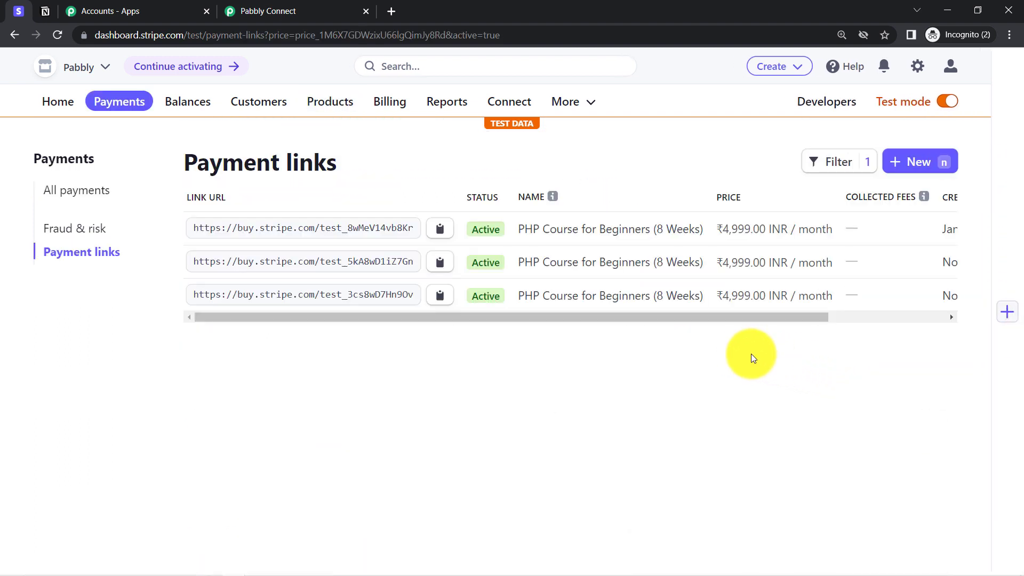
click(439, 228)
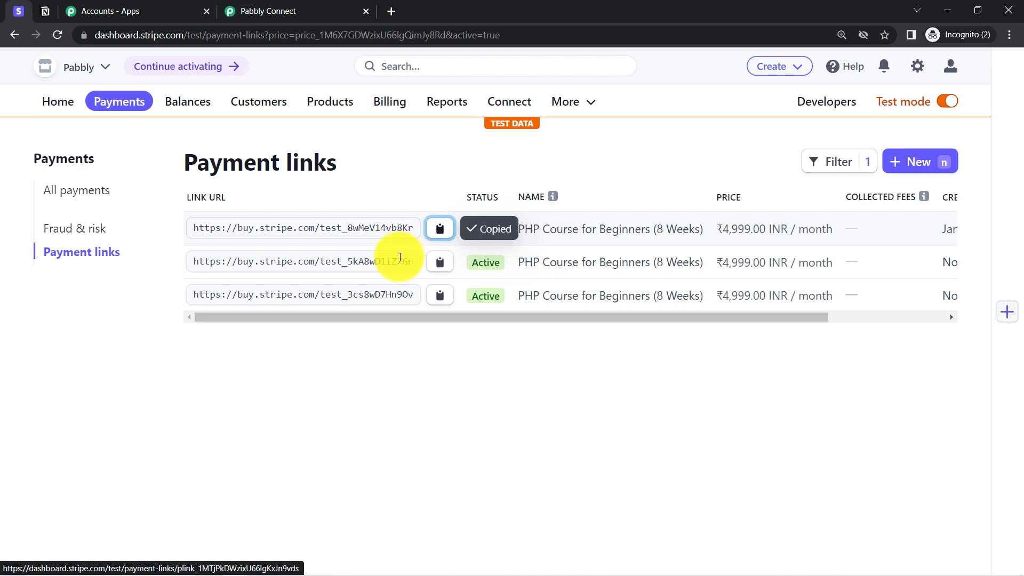
Step: Load the copied payment link's checkout page in a new browser tab
click(389, 11)
key(ctrl+v)
key(Return)
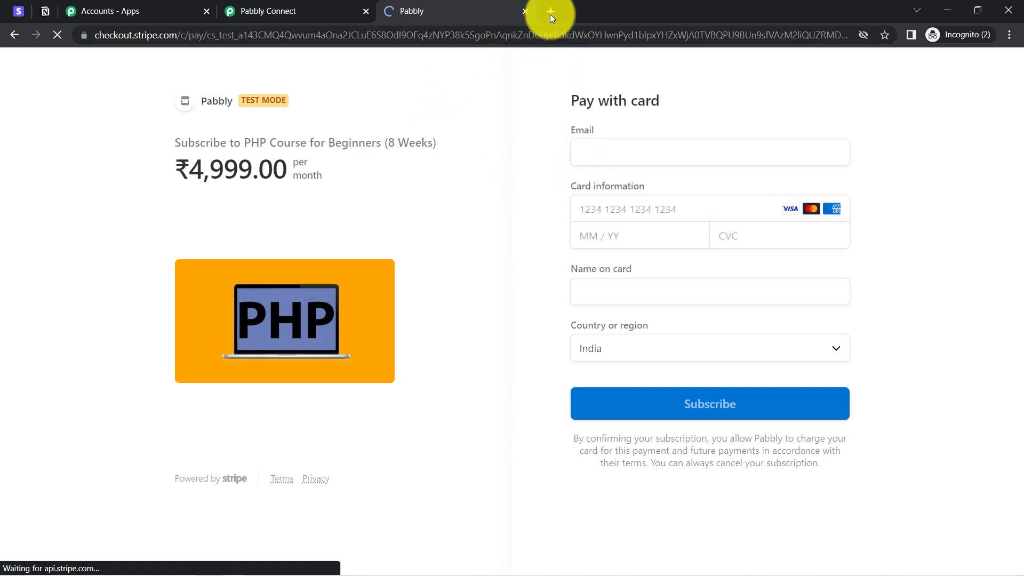
Step: Search 'test card details stripe' and open Stripe's Testing documentation to find the test cards
click(550, 11)
text(test )
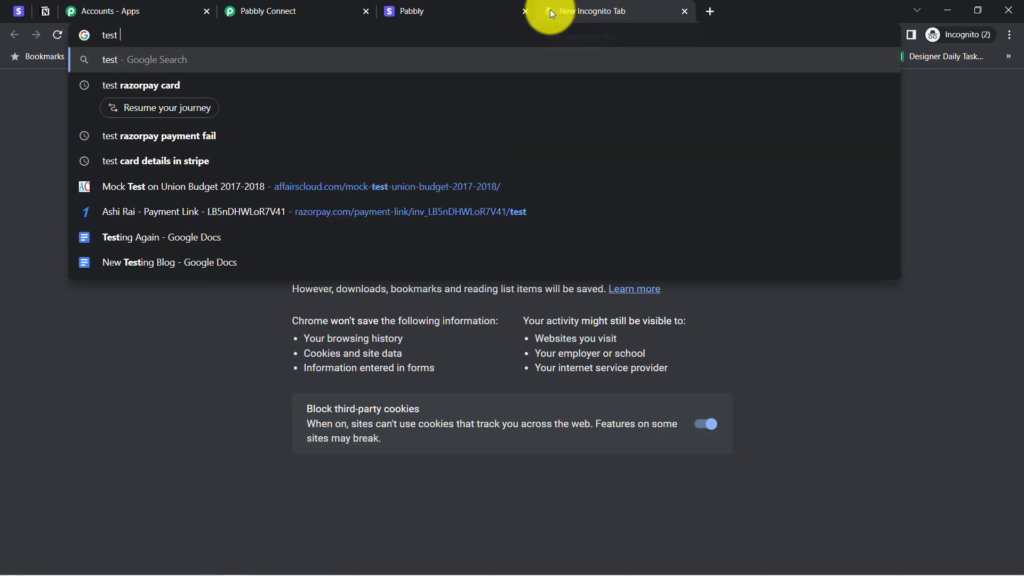
text(card details)
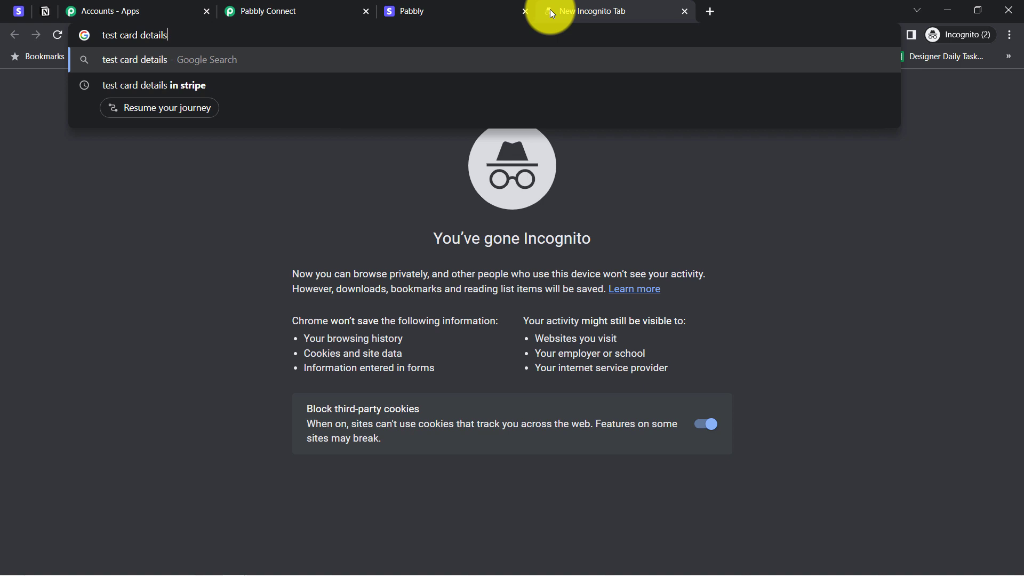
text( stripe)
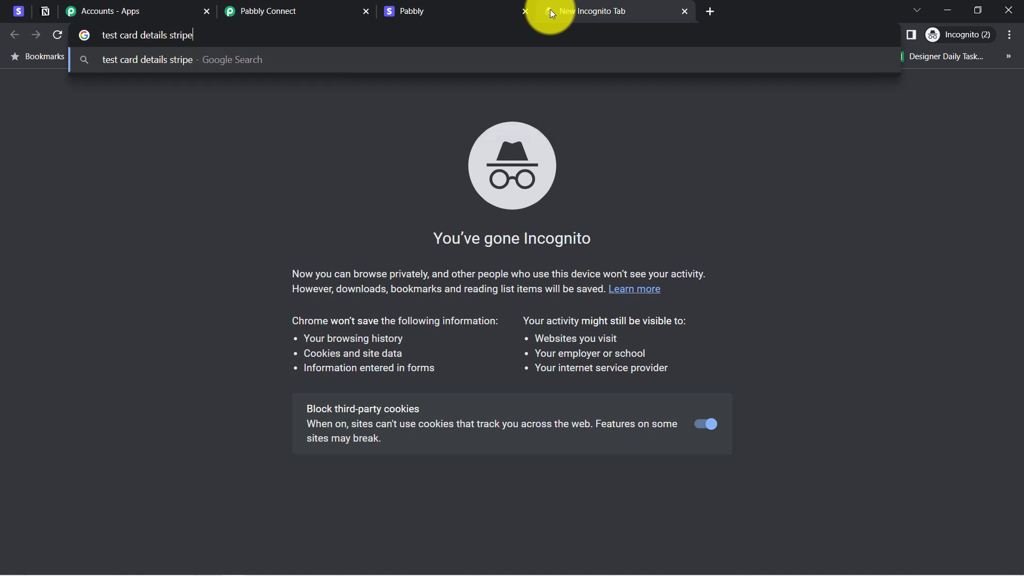
key(Return)
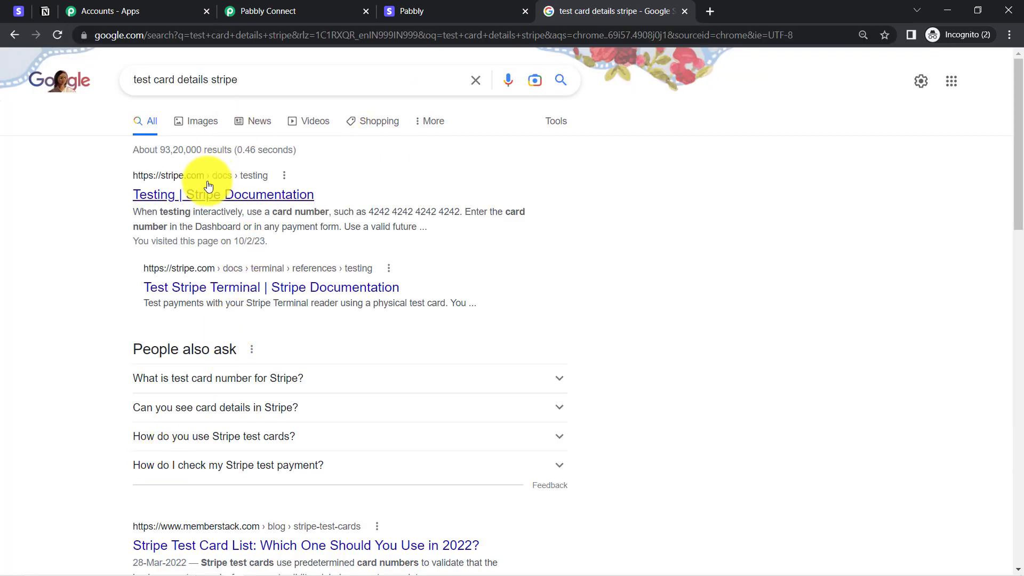
click(199, 190)
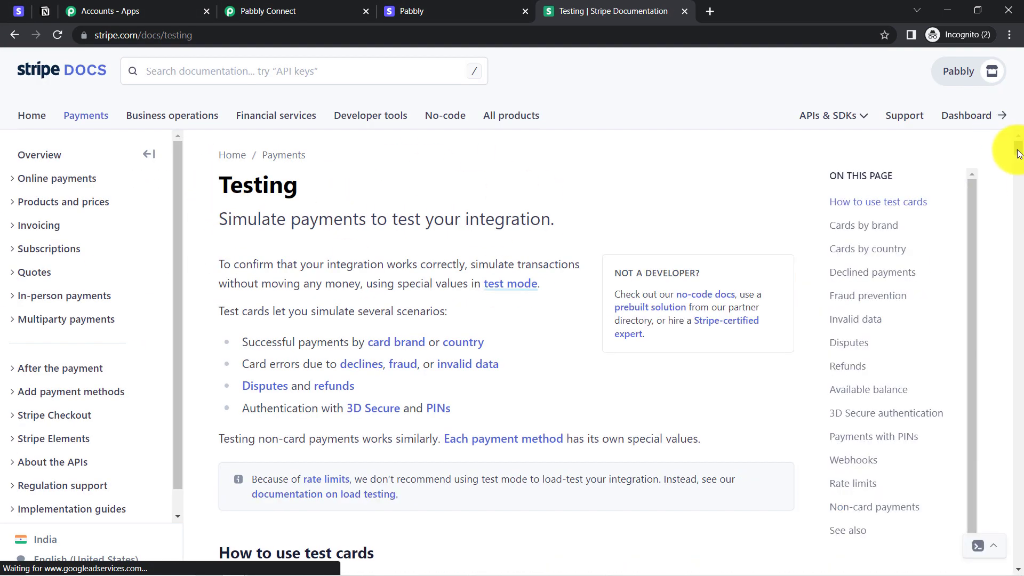
scroll(1006, 149, down, 15)
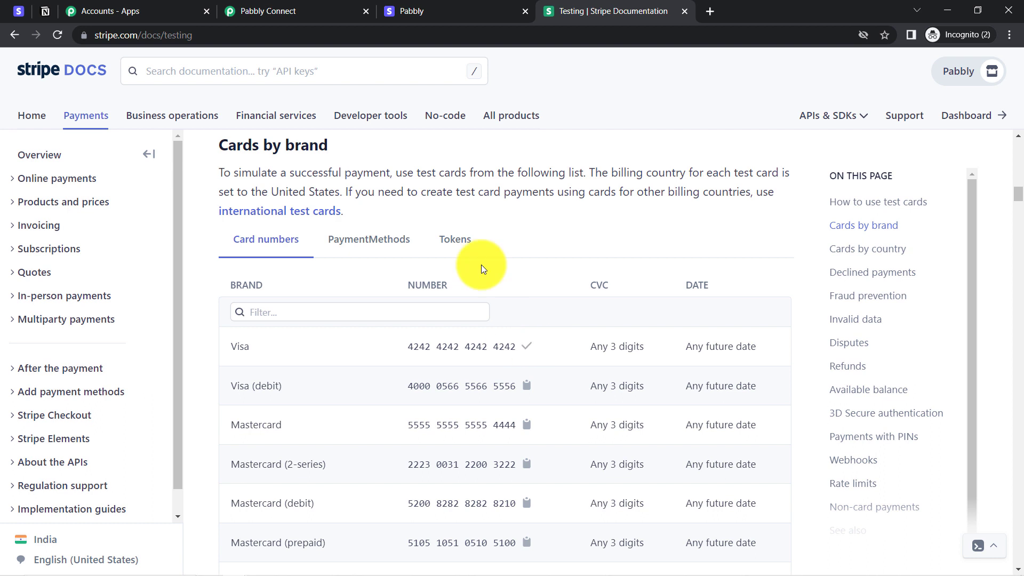
click(404, 8)
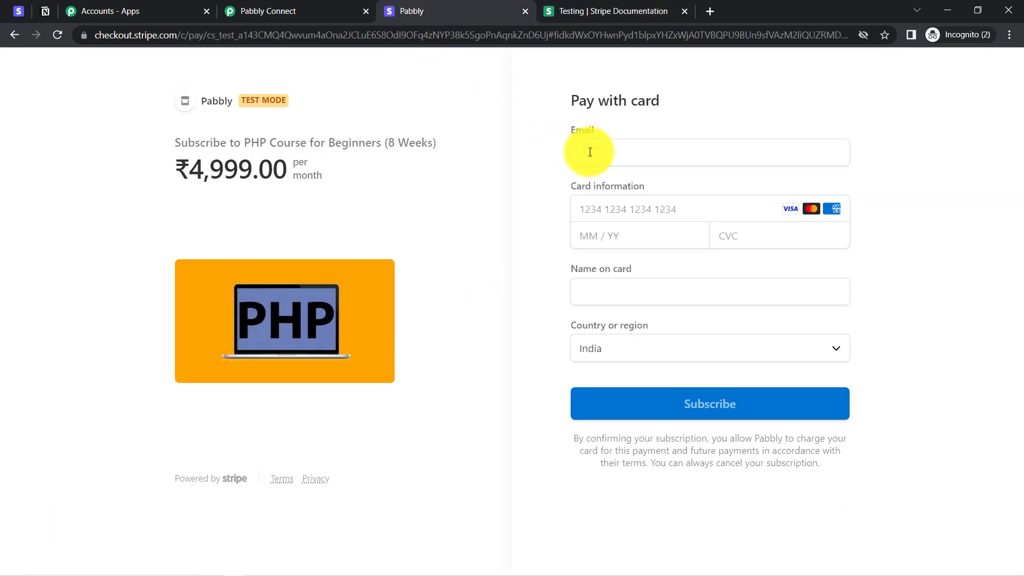
Step: Fill the checkout with the customer e-mail, 4242 test card, expiry 12/29, CVC 12, and the cardholder name
click(599, 137)
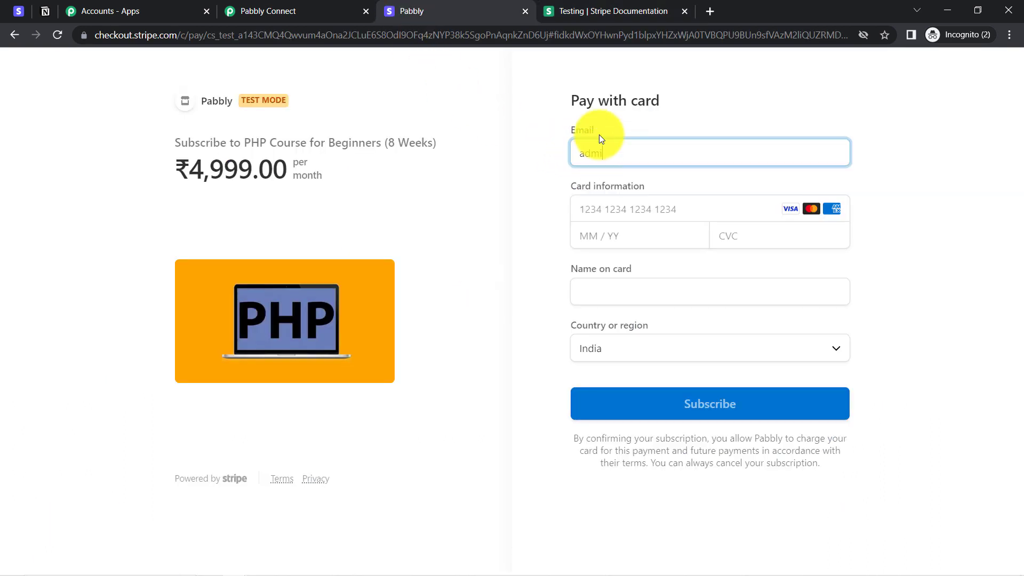
key(Tab)
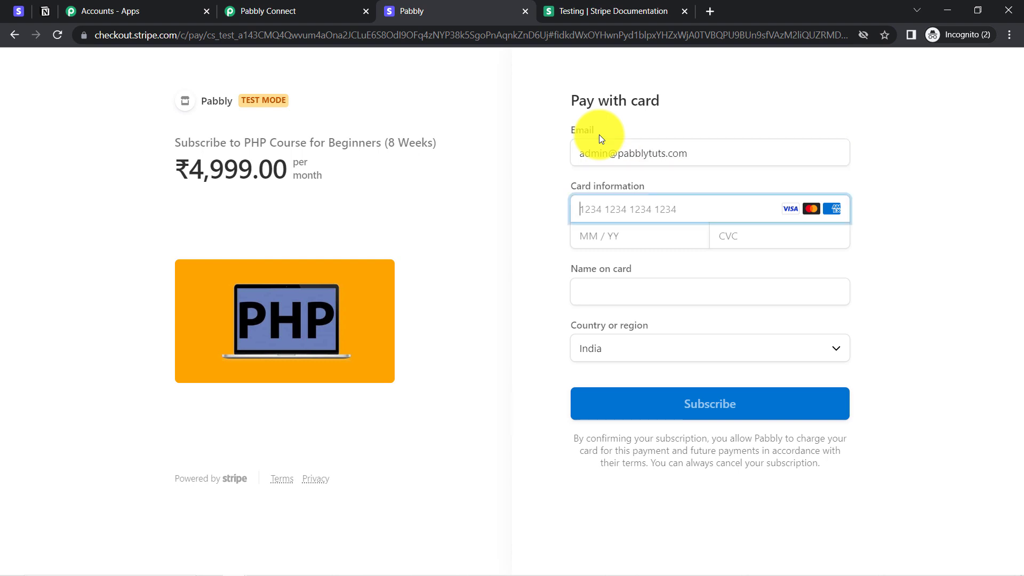
key(ctrl+v)
key(Tab)
text(1229)
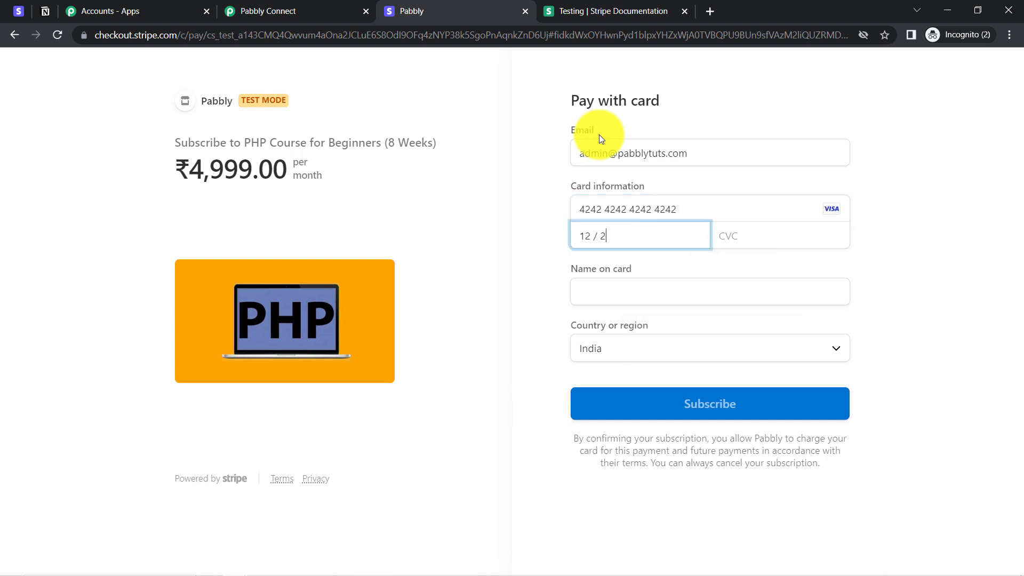
key(Tab)
text(1)
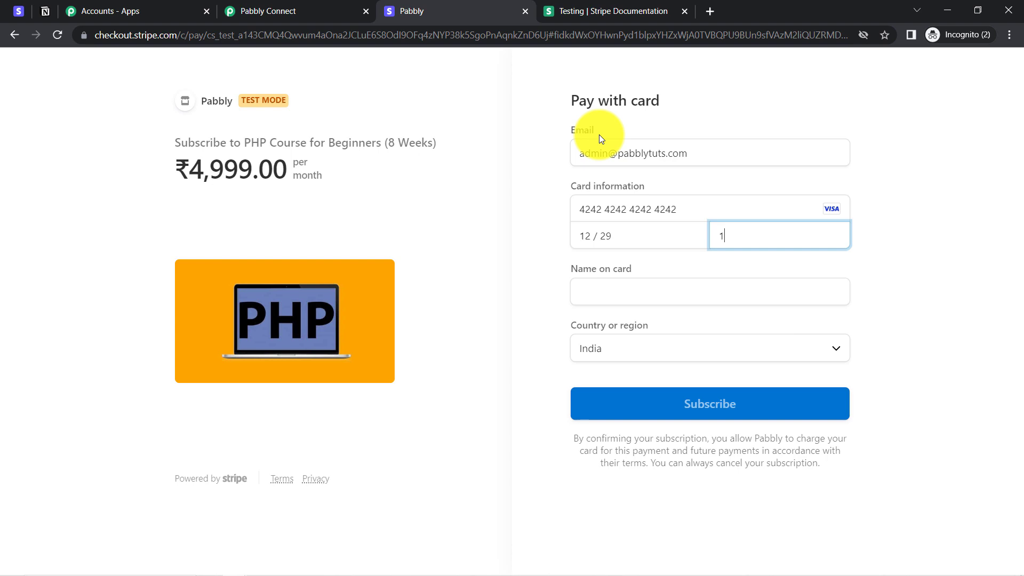
text(23)
key(Tab)
text(Dummy CUstomer)
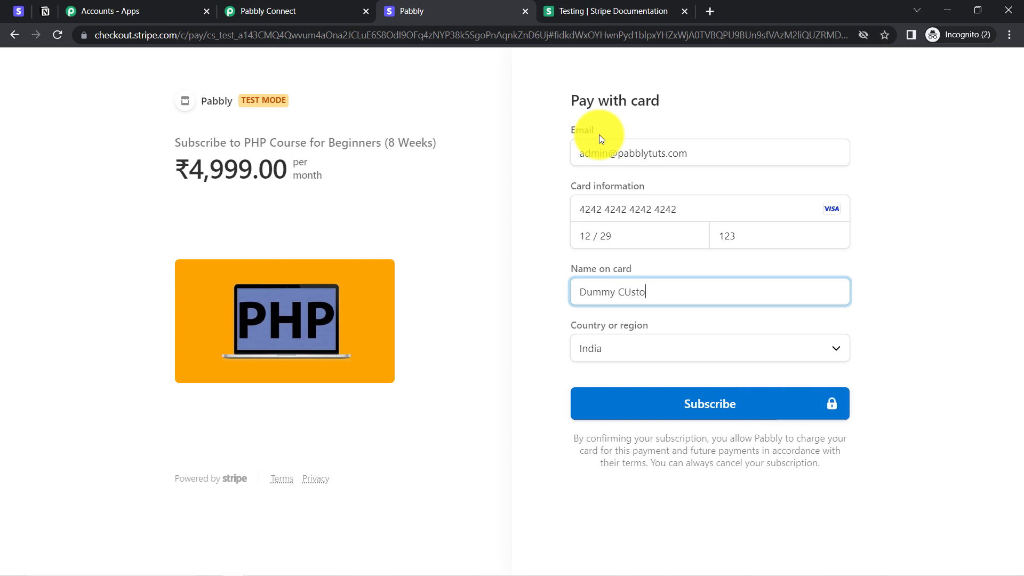
key(Left)
key(Left)
key(Left)
key(Left)
key(Left)
key(Left)
key(BackSpace)
text(u)
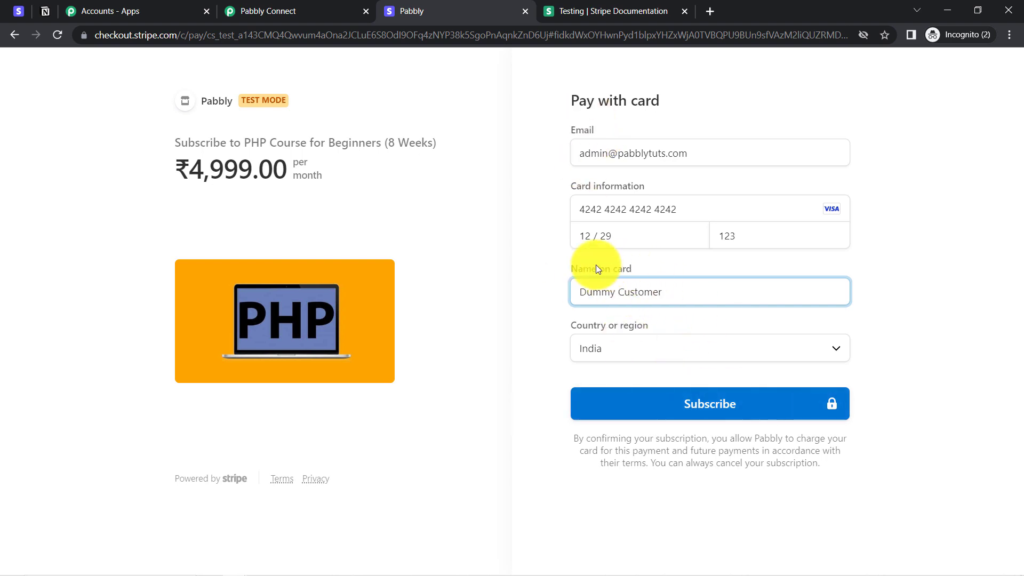
Step: Submit the payment and verify the ₹4,999.00 'Thanks for subscribing' confirmation
click(740, 389)
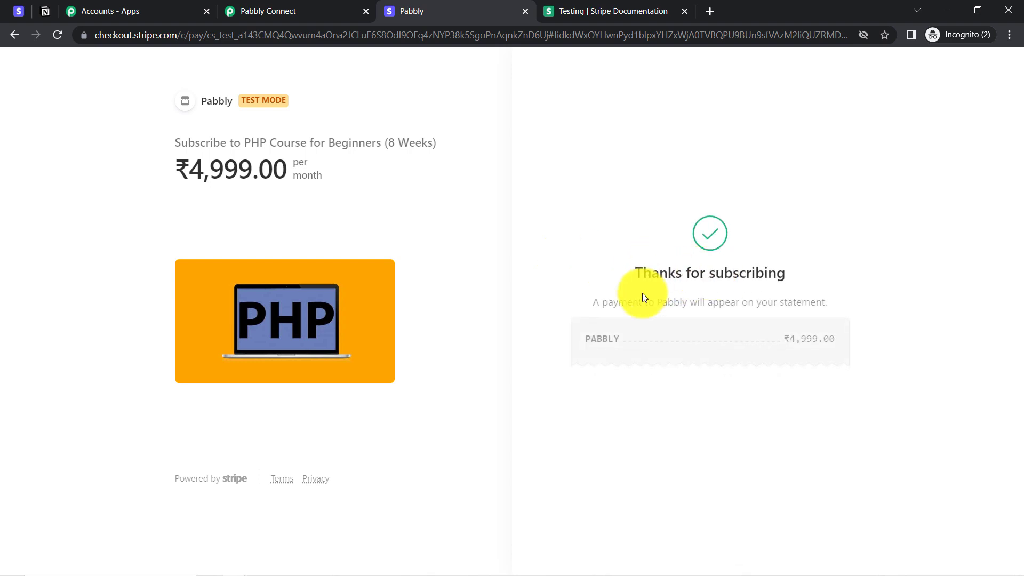
drag(789, 340, 814, 342)
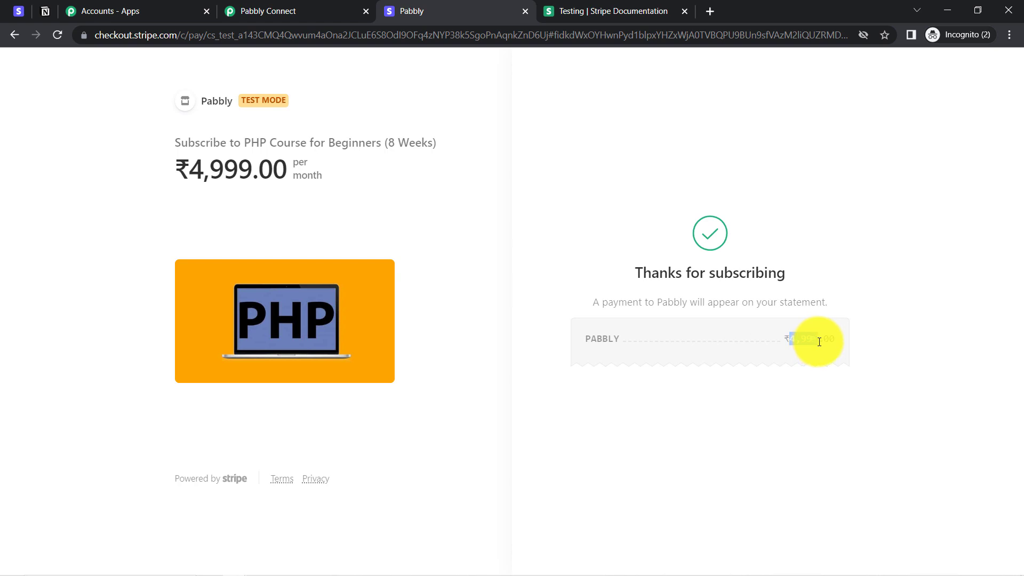
drag(178, 165, 256, 168)
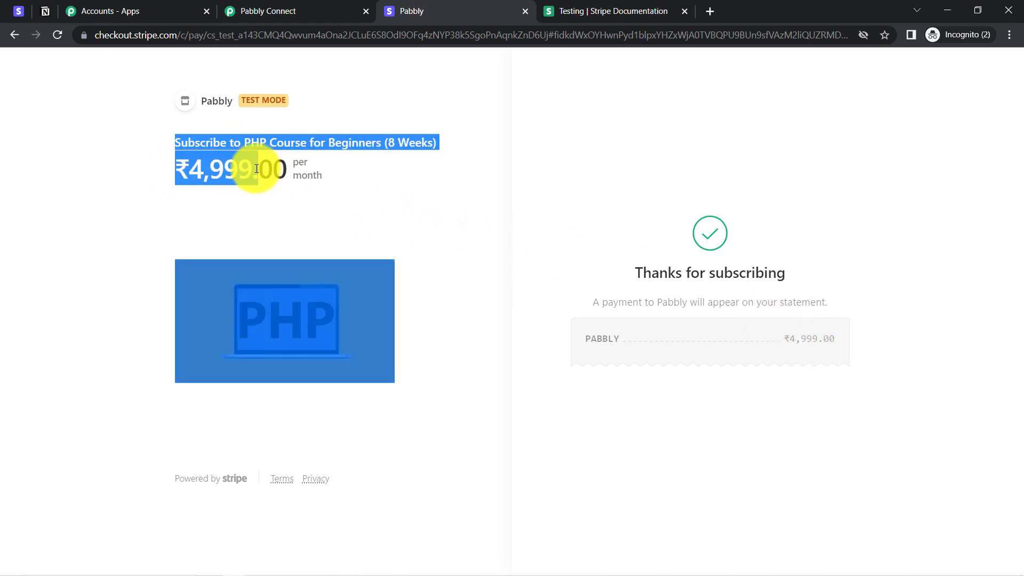
click(297, 7)
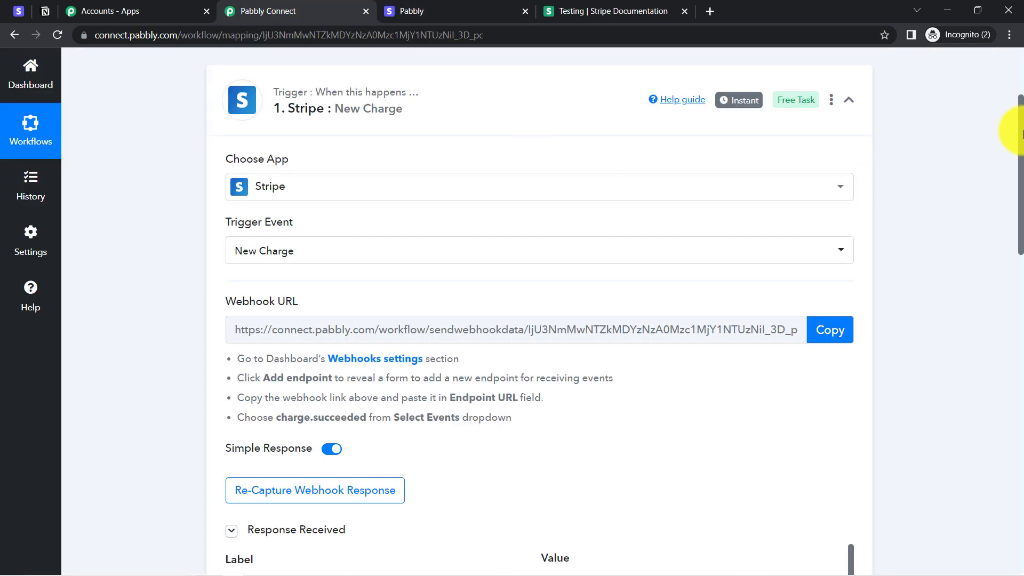
drag(1020, 141, 1005, 223)
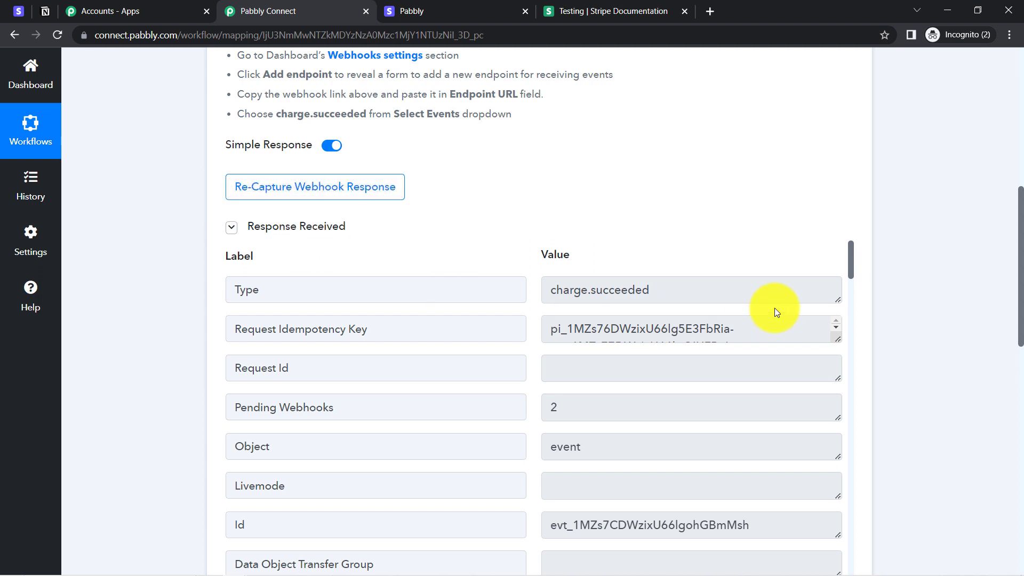
drag(851, 260, 859, 343)
double_click(560, 335)
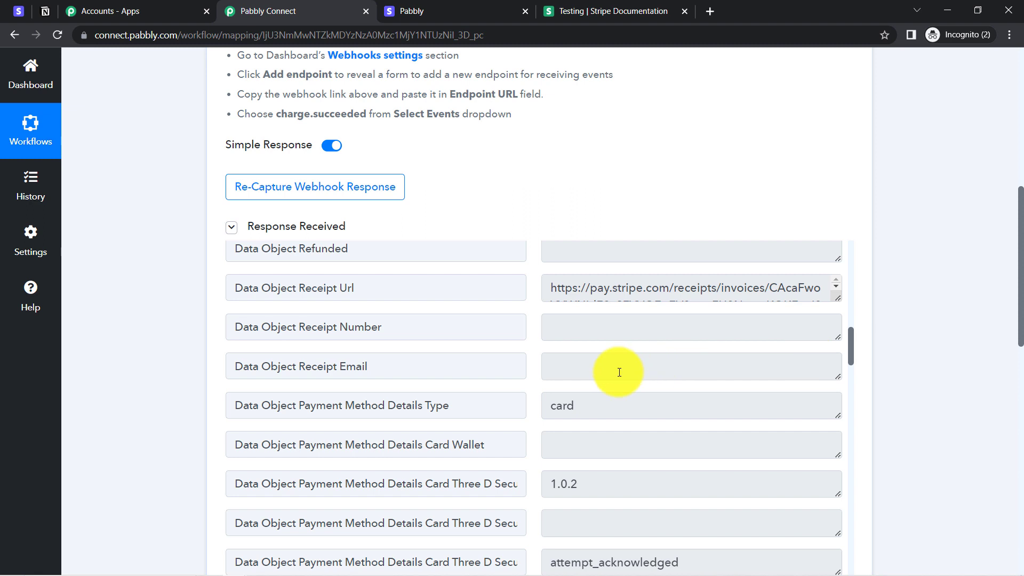
drag(596, 404, 563, 405)
drag(852, 353, 848, 543)
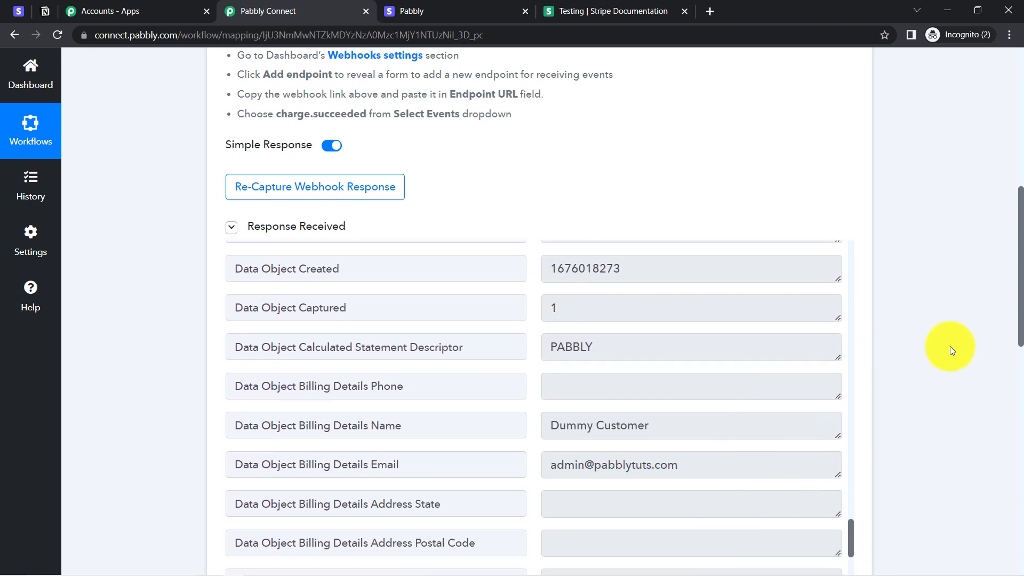
drag(1019, 269, 1008, 299)
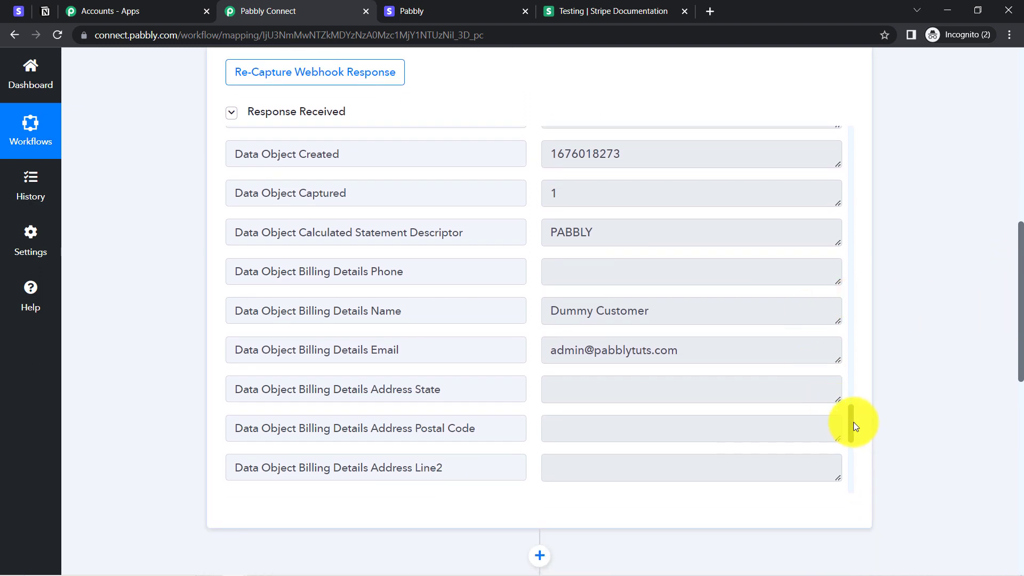
drag(850, 419, 850, 426)
scroll(852, 452, down, 5)
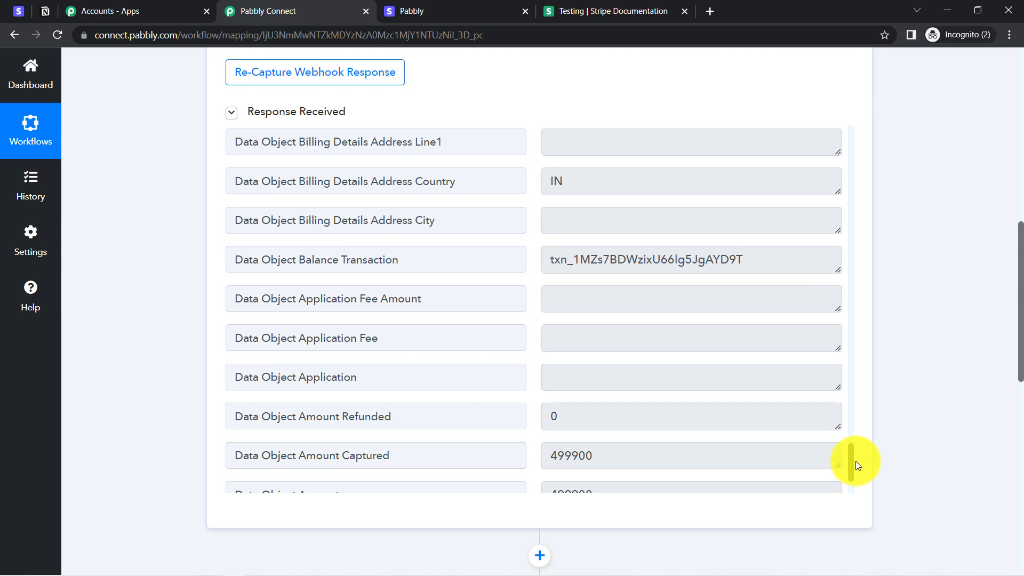
double_click(601, 364)
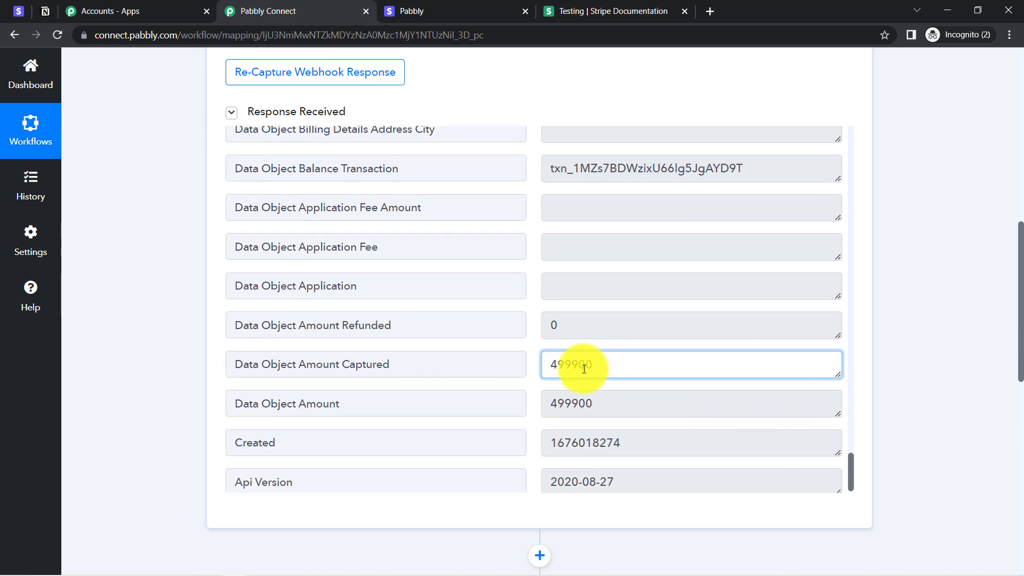
drag(578, 365, 581, 364)
click(592, 366)
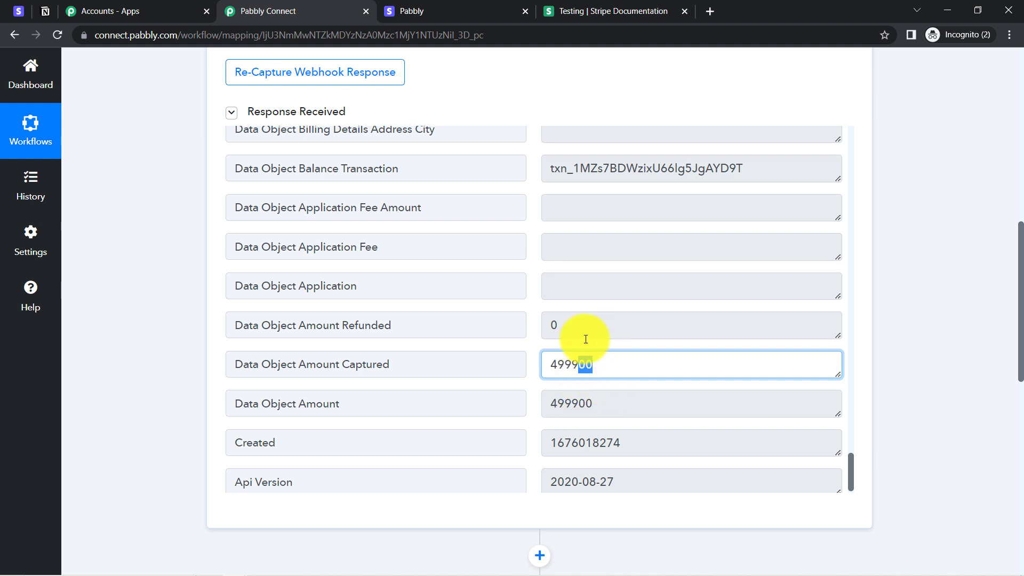
drag(595, 365, 581, 367)
click(586, 368)
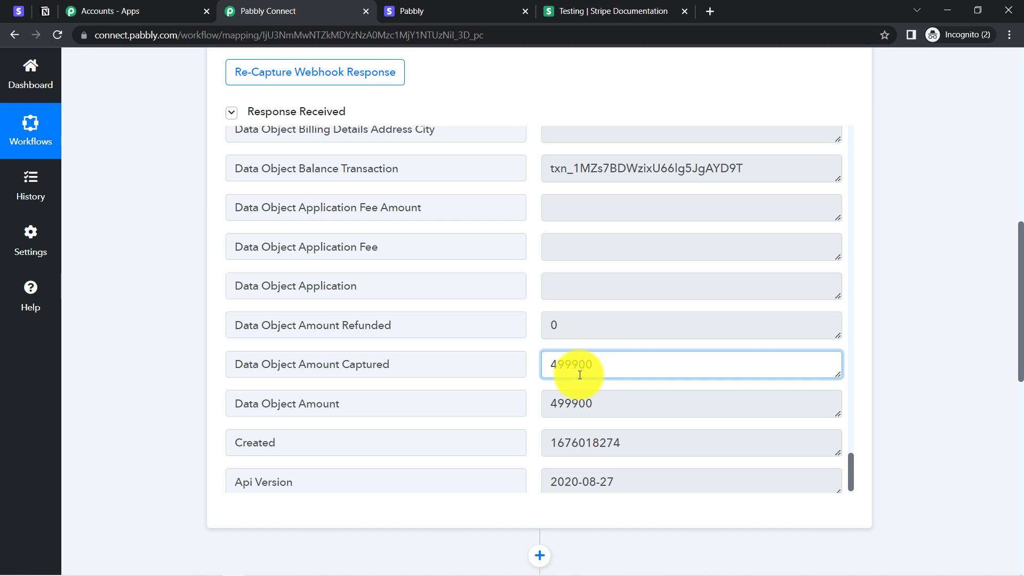
double_click(602, 366)
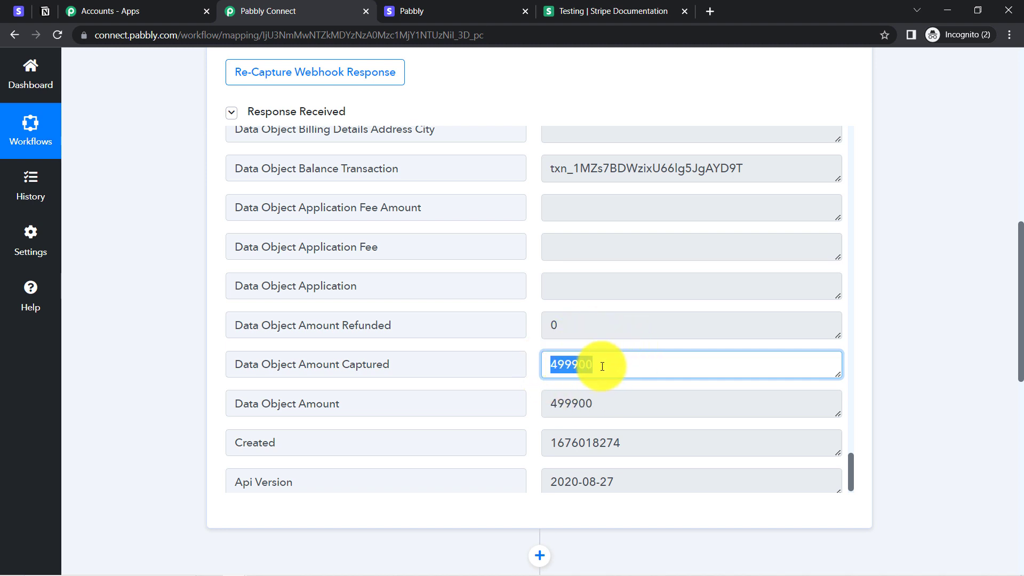
drag(593, 367, 578, 366)
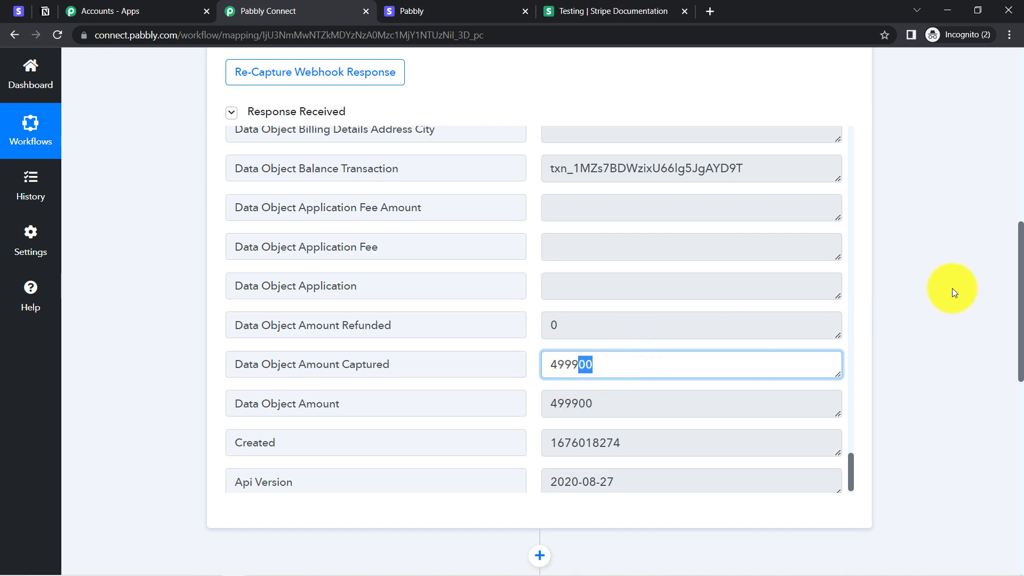
scroll(1011, 273, down, 1)
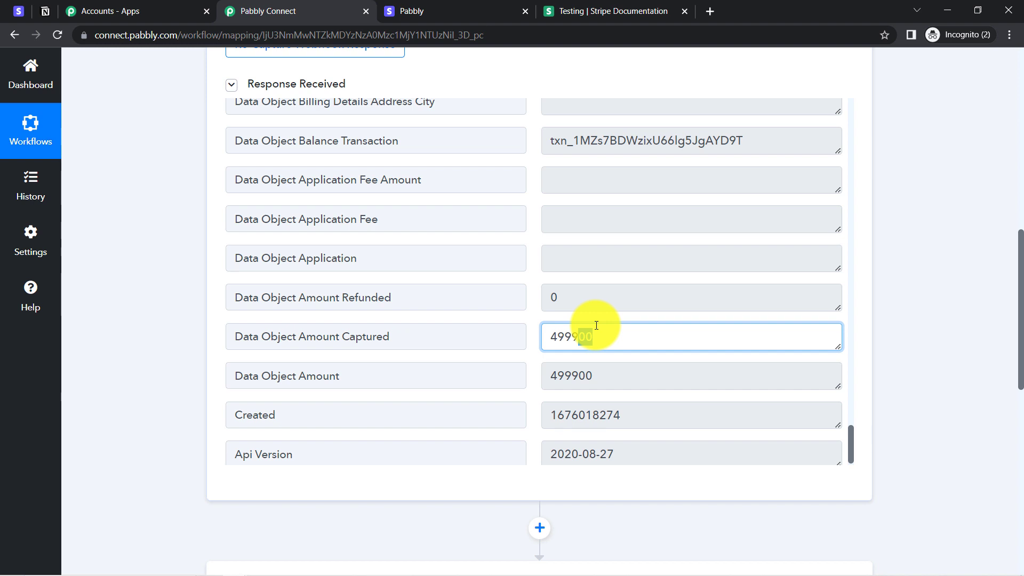
click(14, 12)
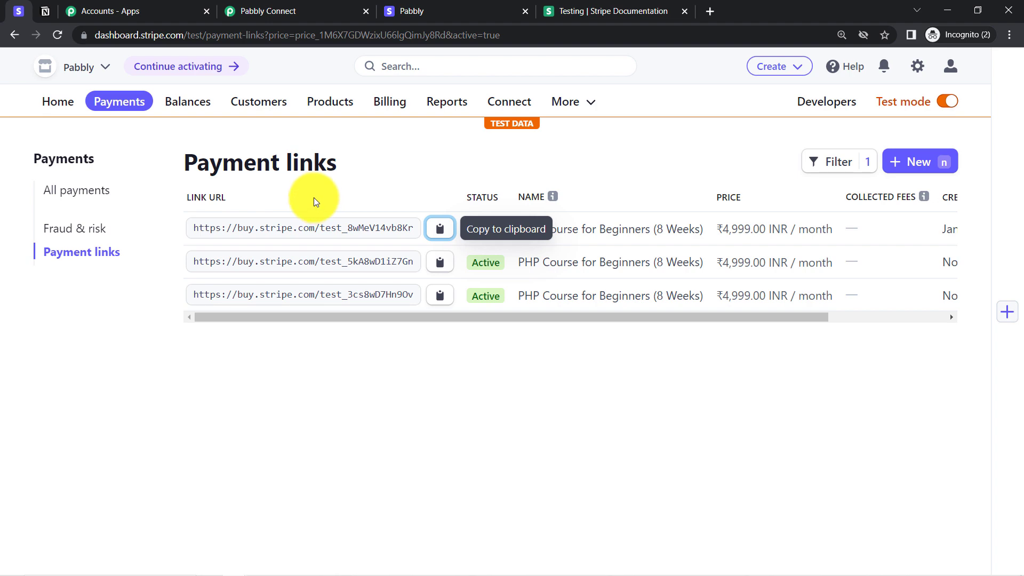
click(256, 10)
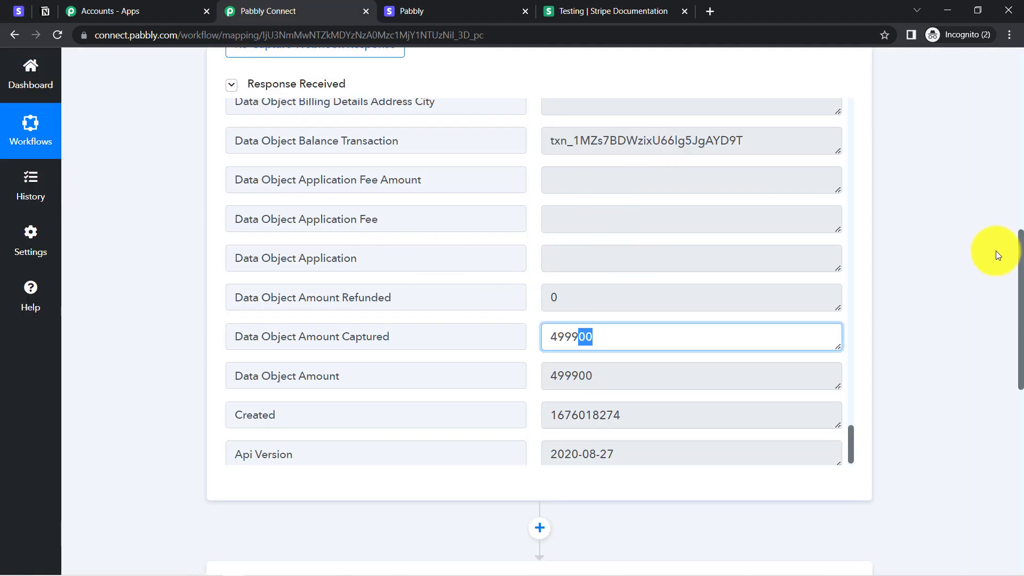
Step: Insert a blank action step below the Stripe trigger's response fields, above the Notion action
drag(1019, 272, 1020, 97)
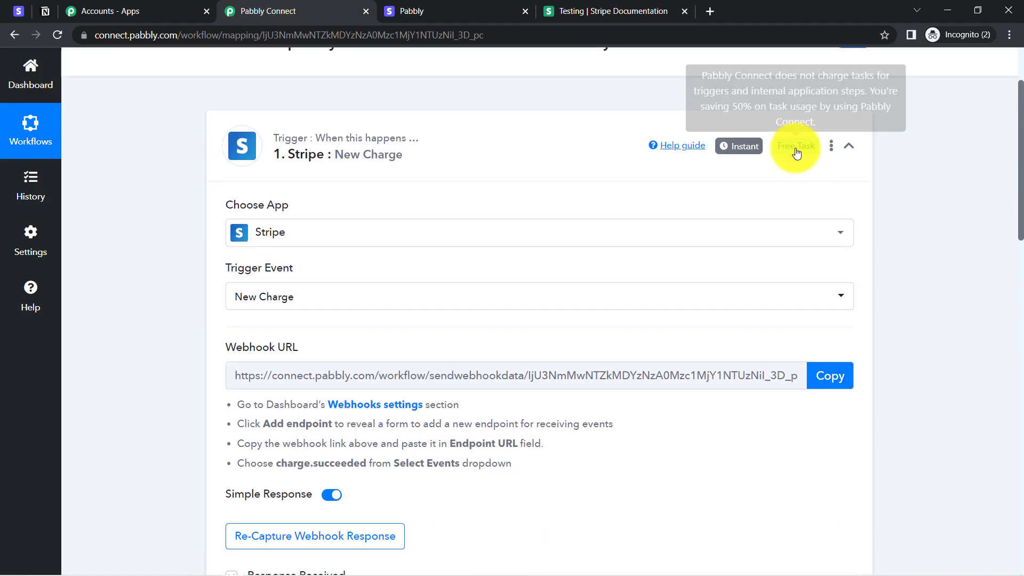
mouse_move(734, 153)
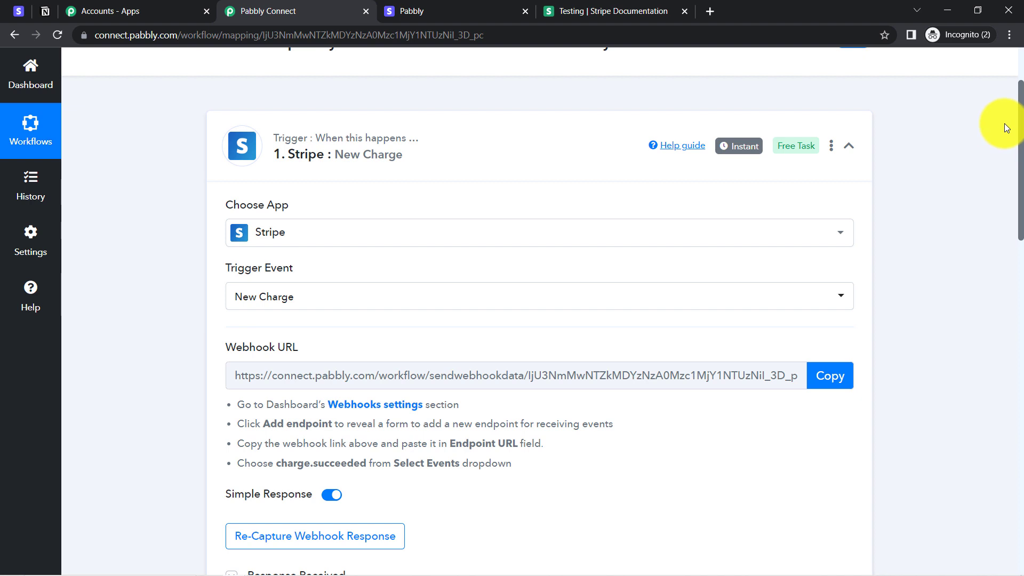
drag(1019, 114, 1008, 316)
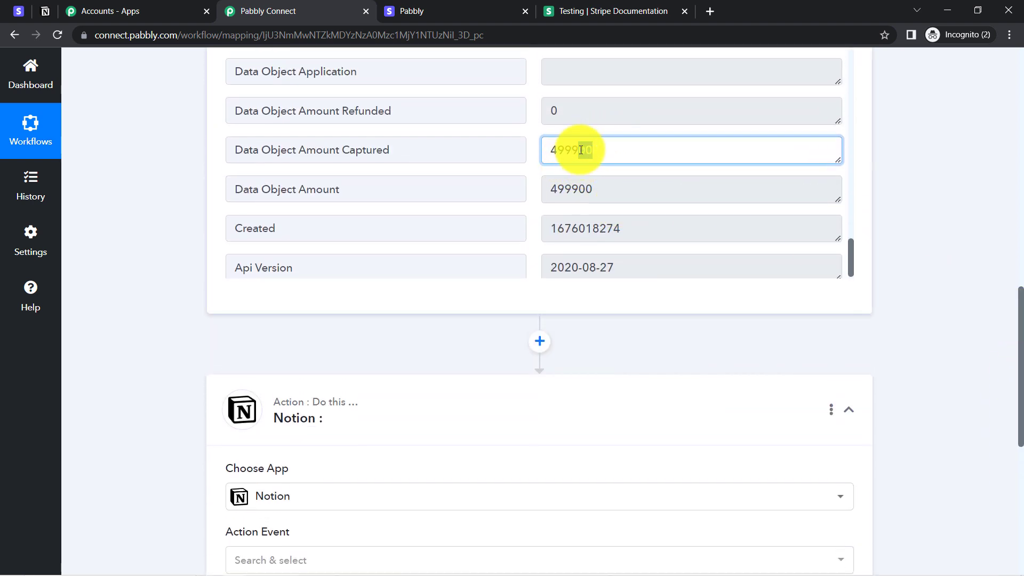
click(539, 342)
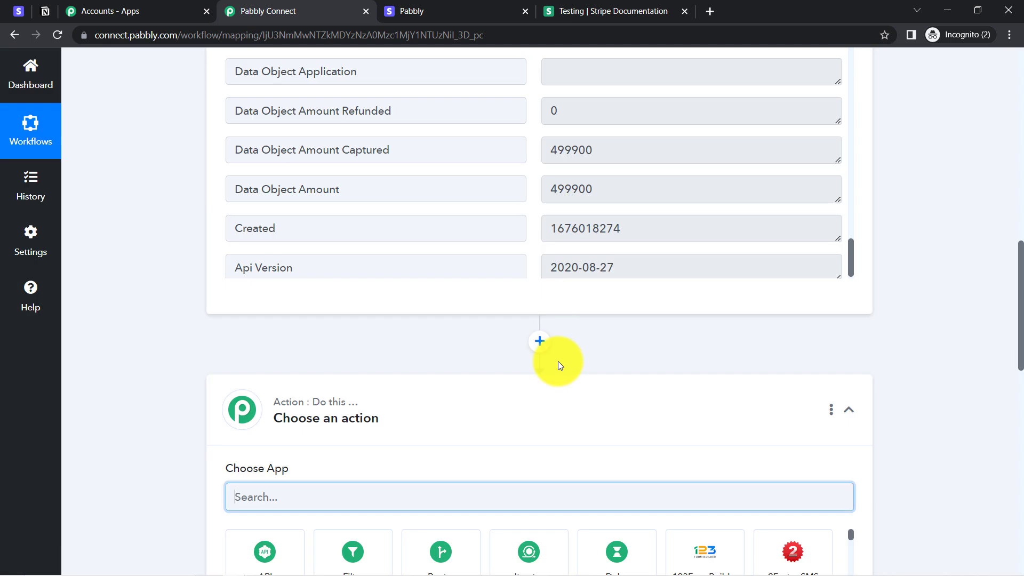
Step: Search 'number' and pick Number Formatter by Pabbly as the step's app, showing its action events
drag(1022, 276, 1021, 314)
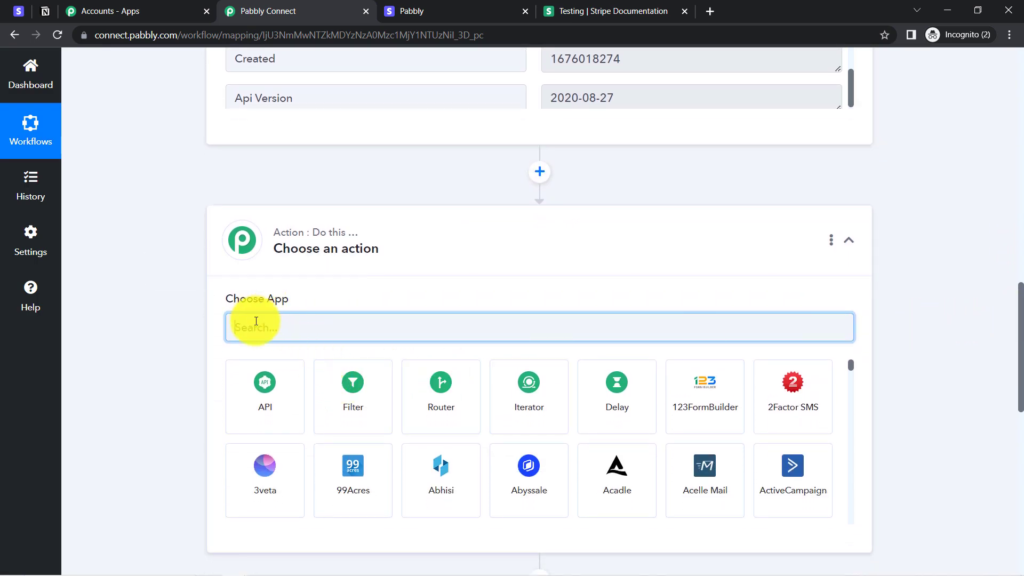
text(t)
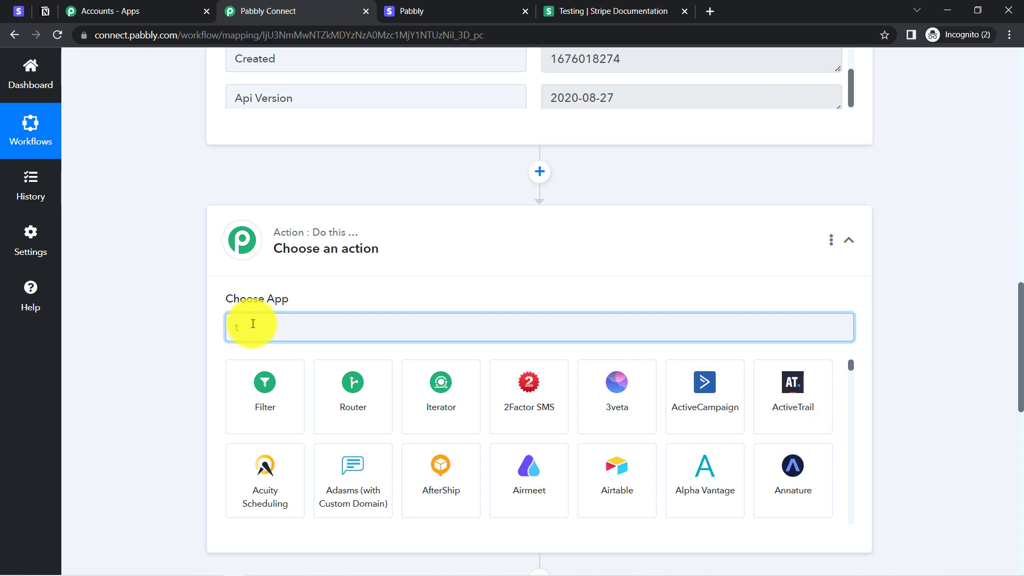
text(numbe)
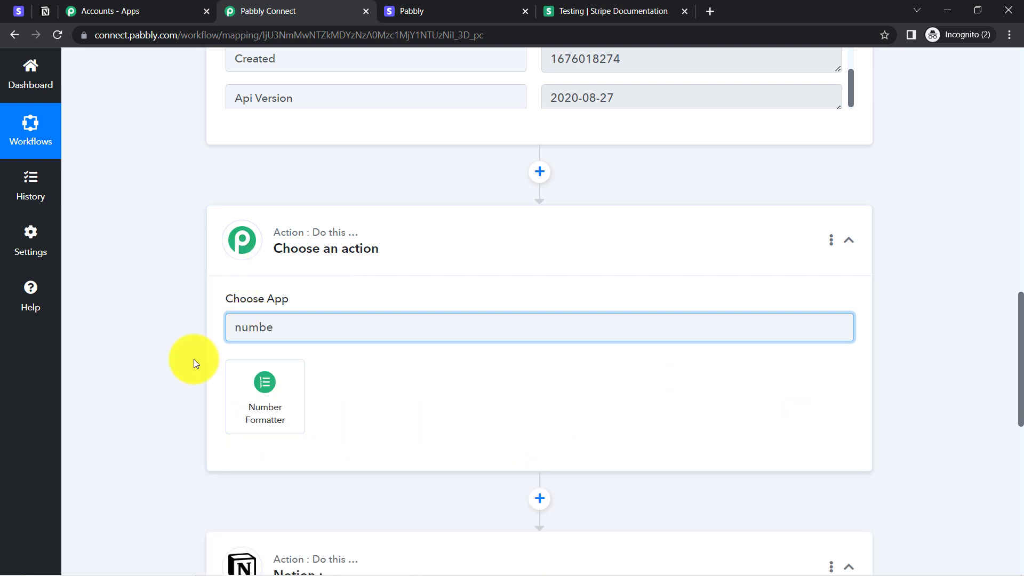
click(247, 421)
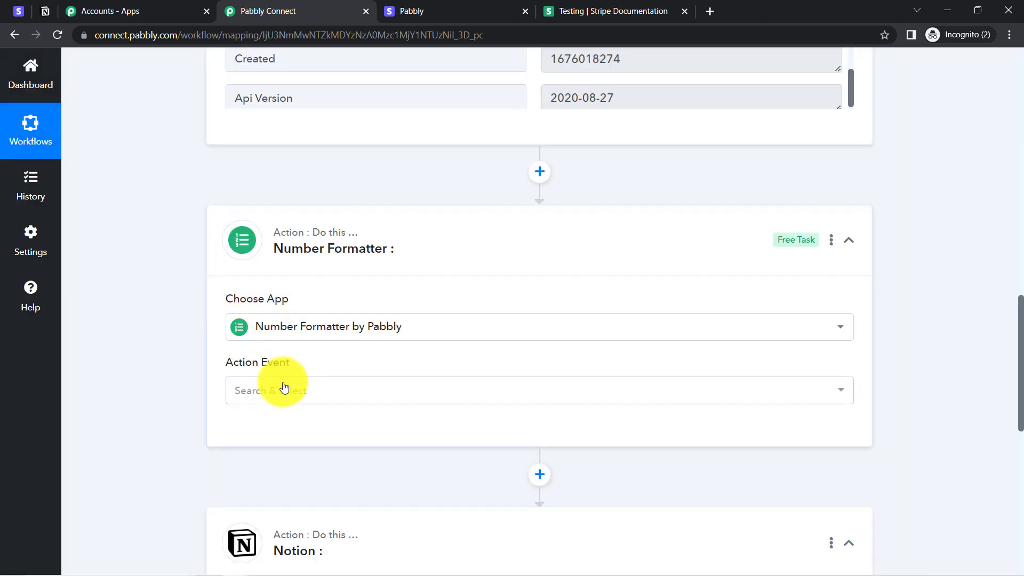
click(284, 386)
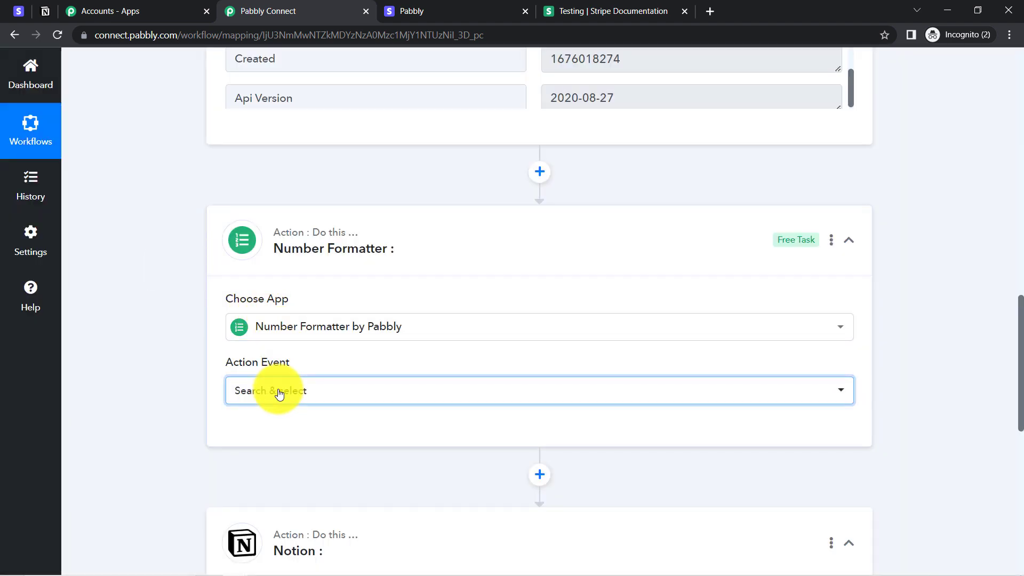
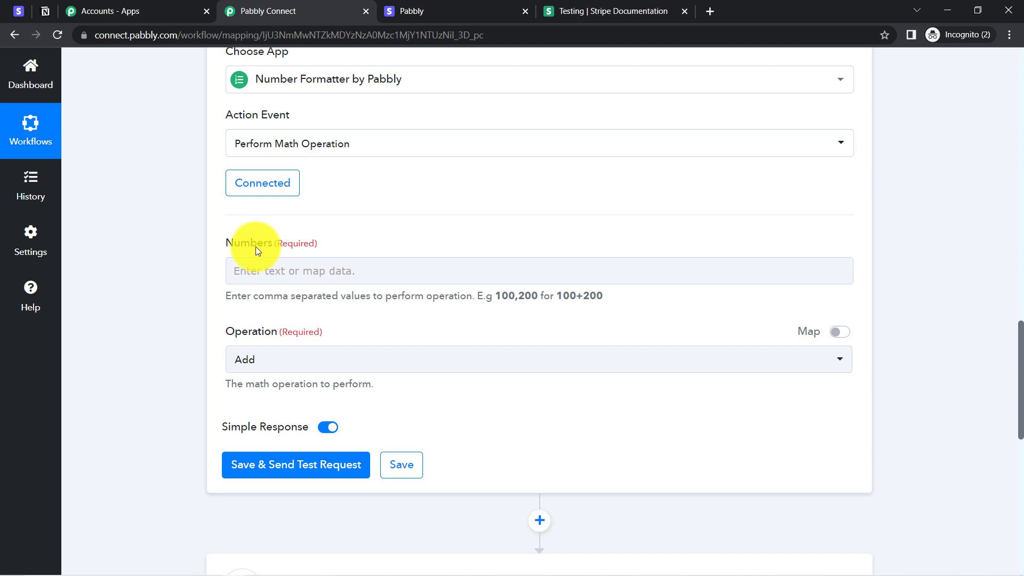
Step: Fill the Numbers field with the Stripe captured amount followed by ',100'
drag(1020, 367, 1010, 382)
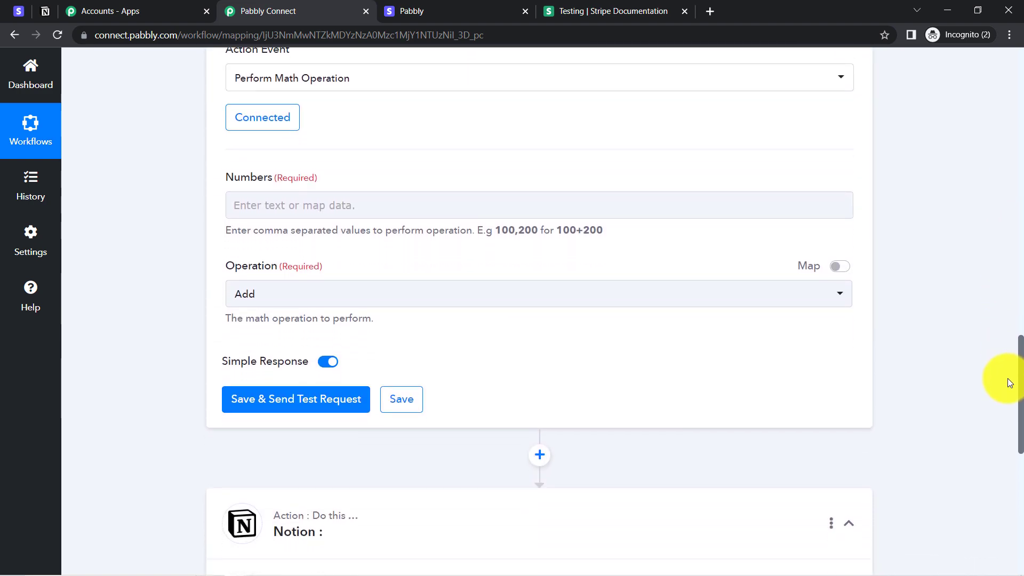
click(272, 208)
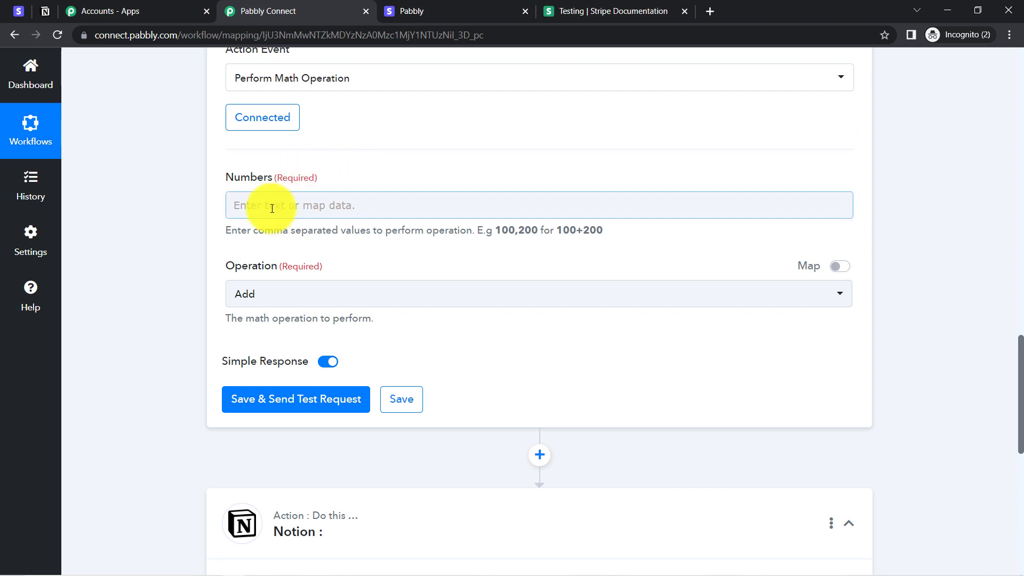
click(266, 212)
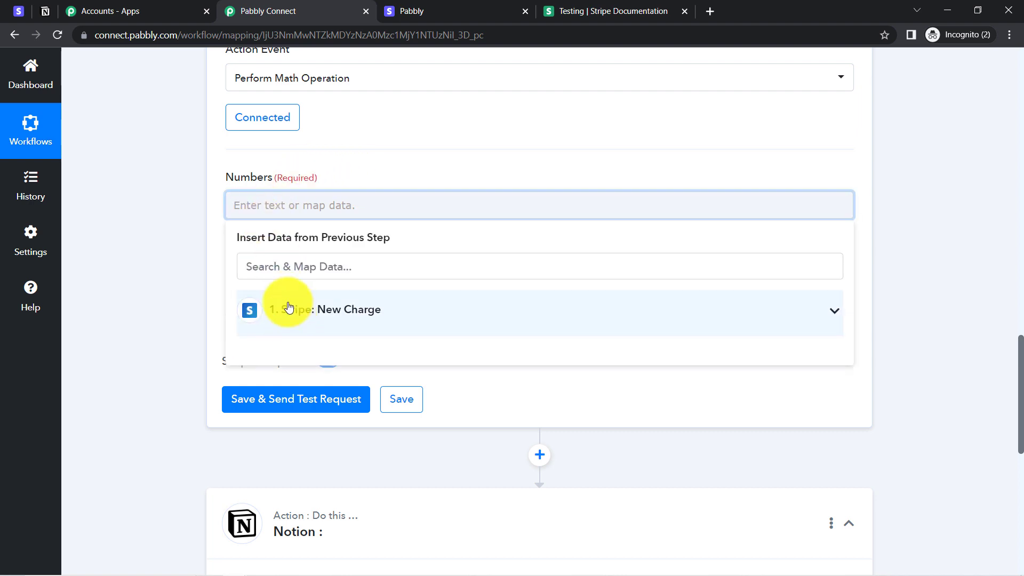
click(279, 309)
text(499)
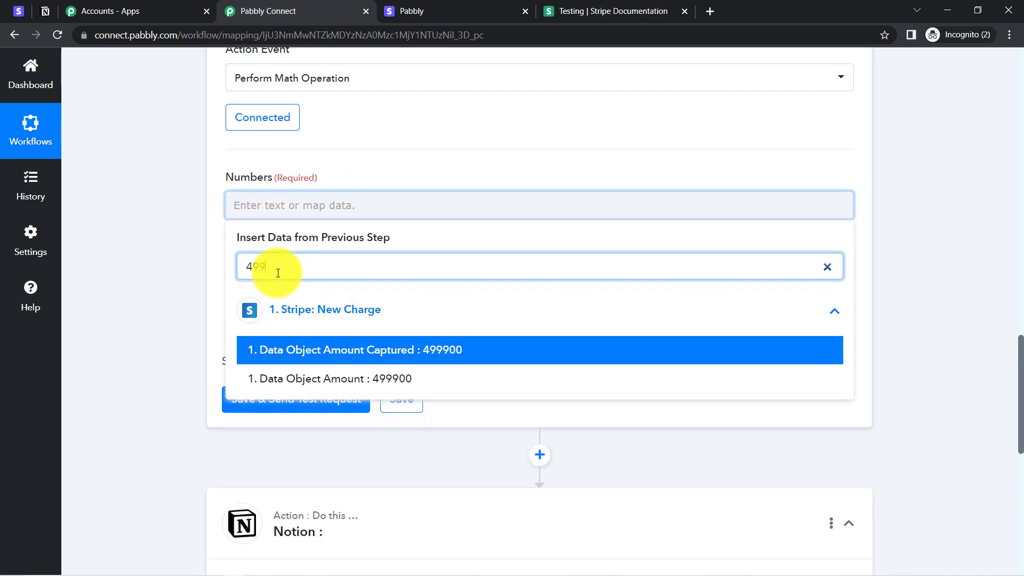
click(365, 351)
click(181, 261)
click(482, 209)
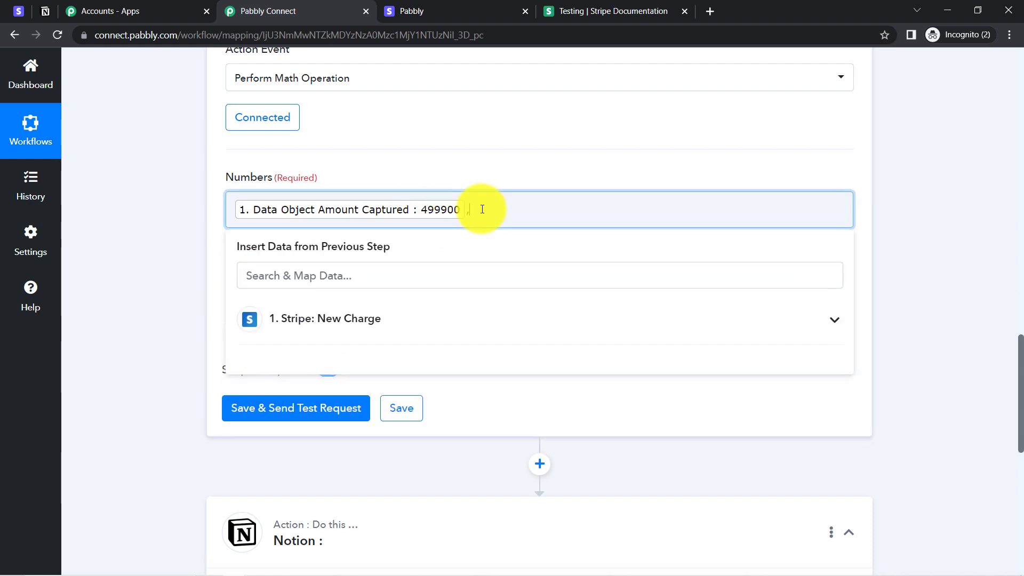
text(,100)
click(185, 286)
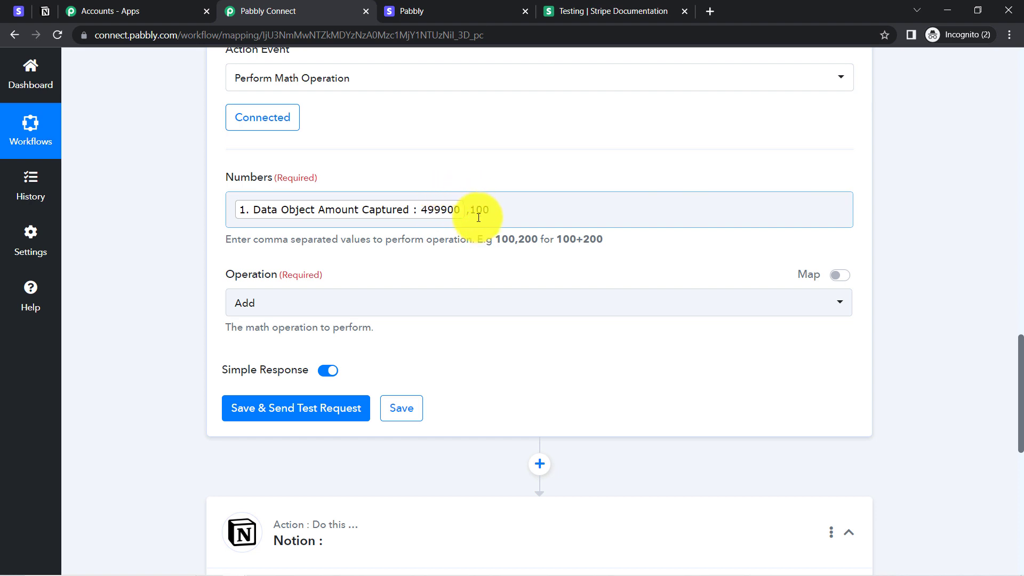
Step: Set the operation to Divide, then save and test, confirming the 4999 result
click(298, 307)
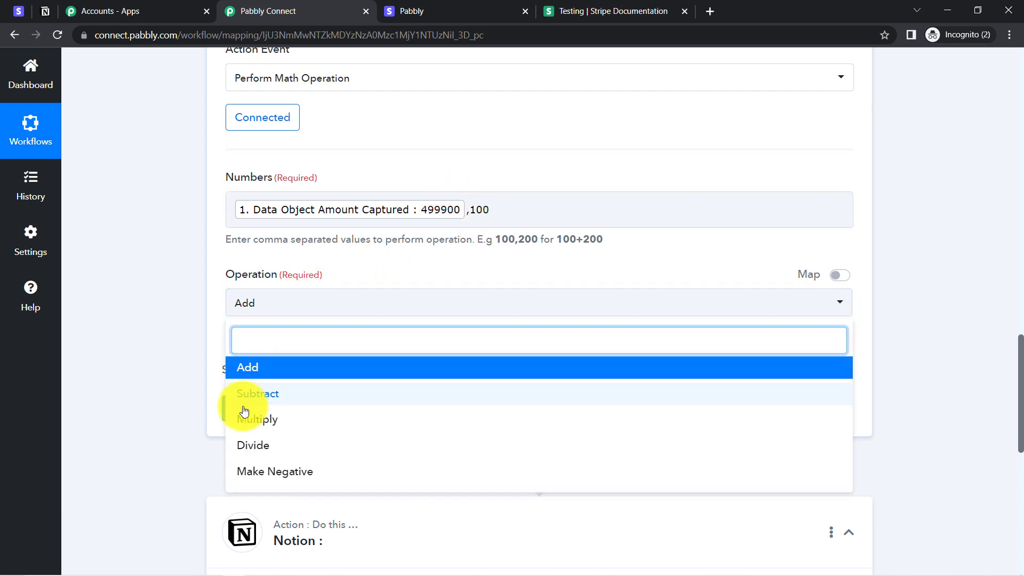
click(237, 445)
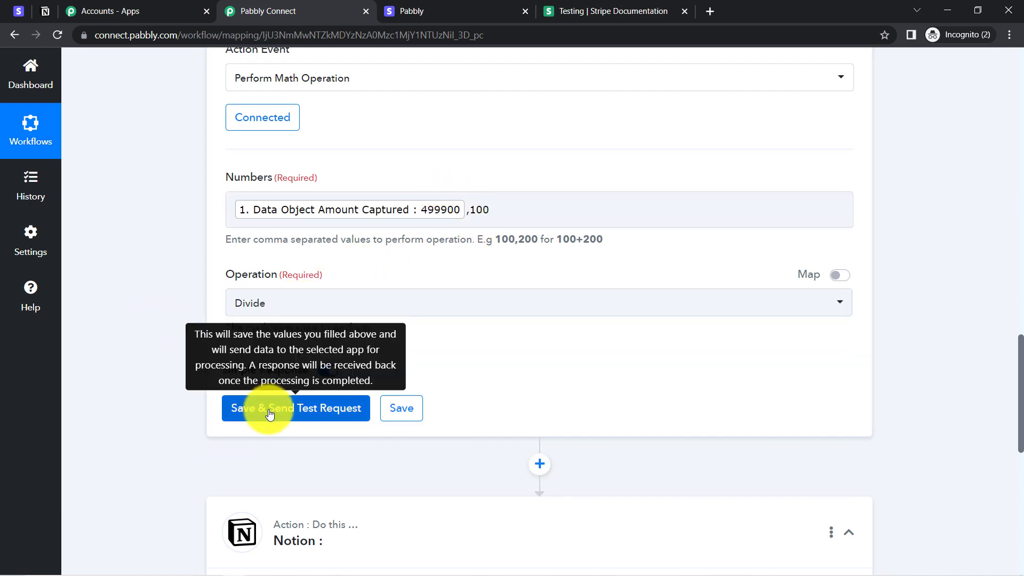
click(267, 410)
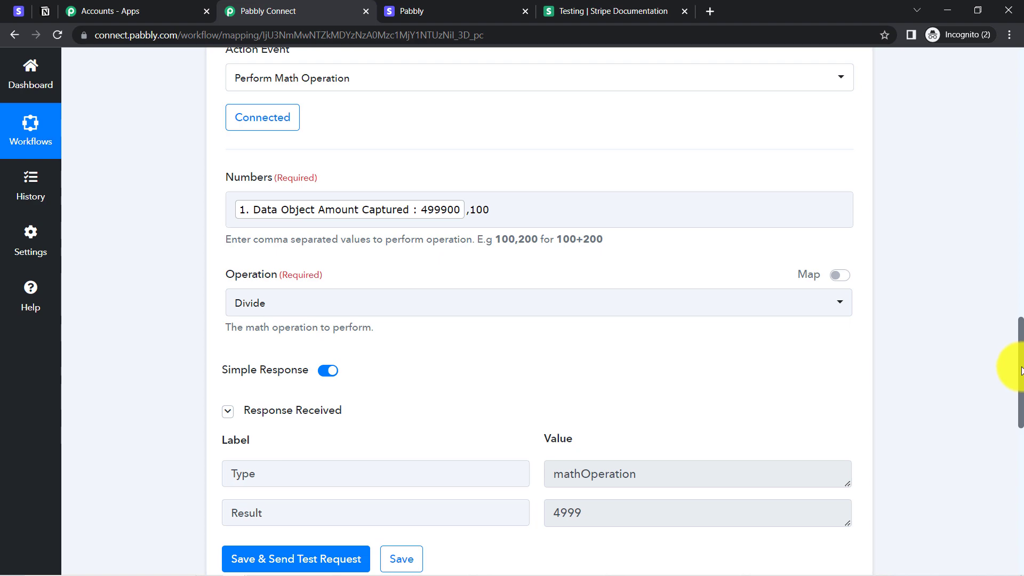
drag(1020, 368, 978, 455)
double_click(564, 313)
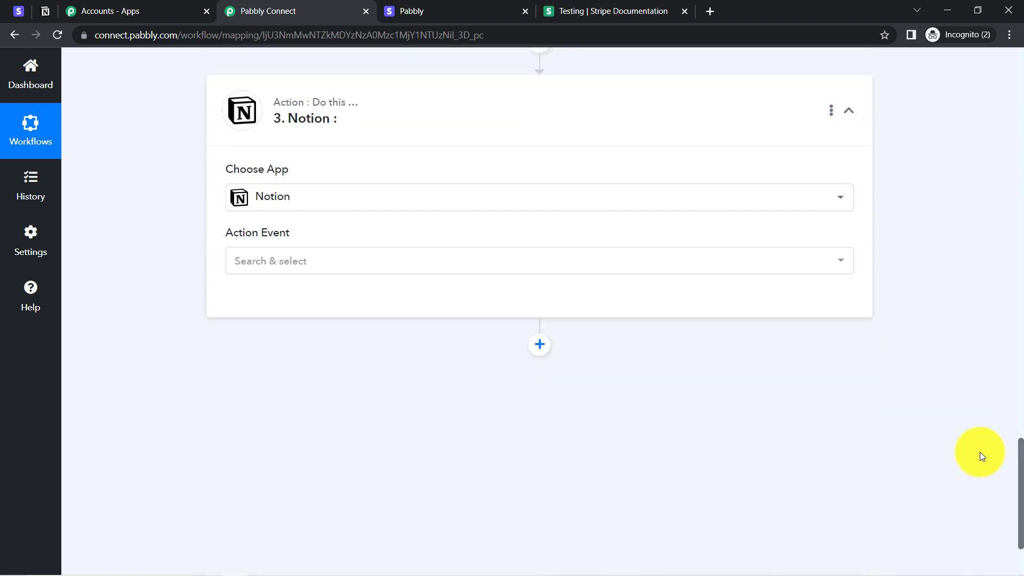
Step: Set the Notion action to Create Database Item and add a new Notion connection
click(240, 269)
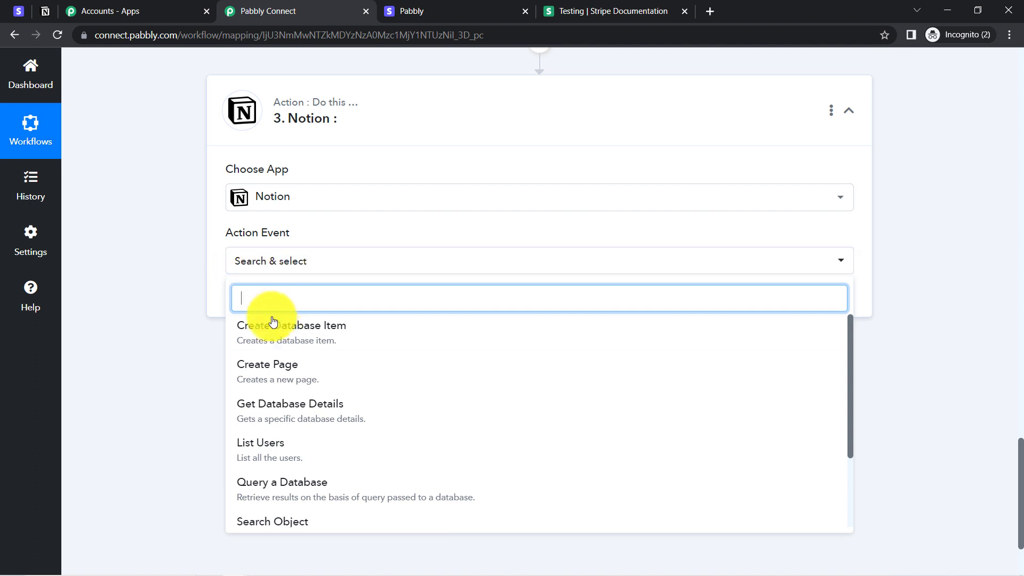
click(300, 336)
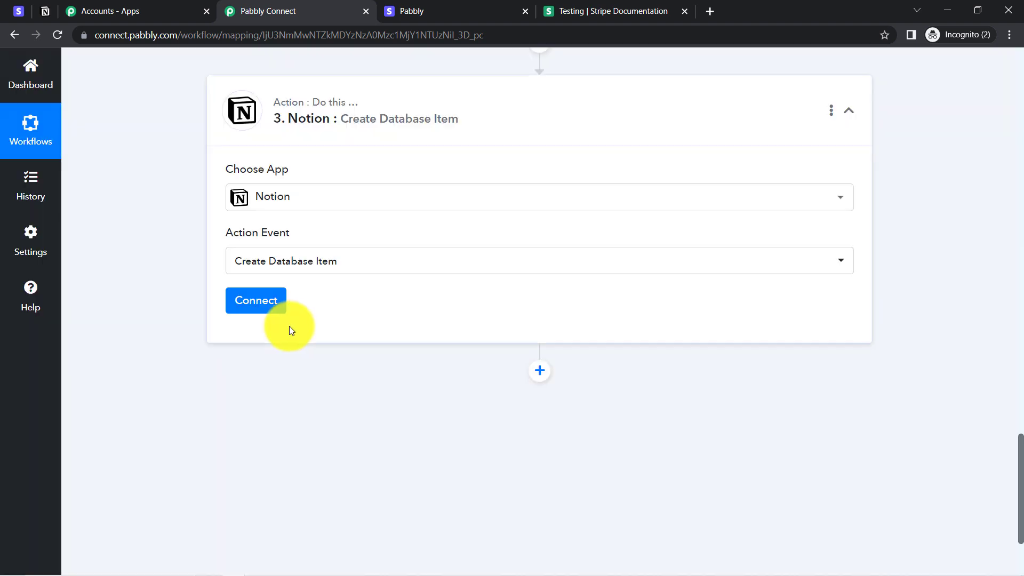
click(261, 301)
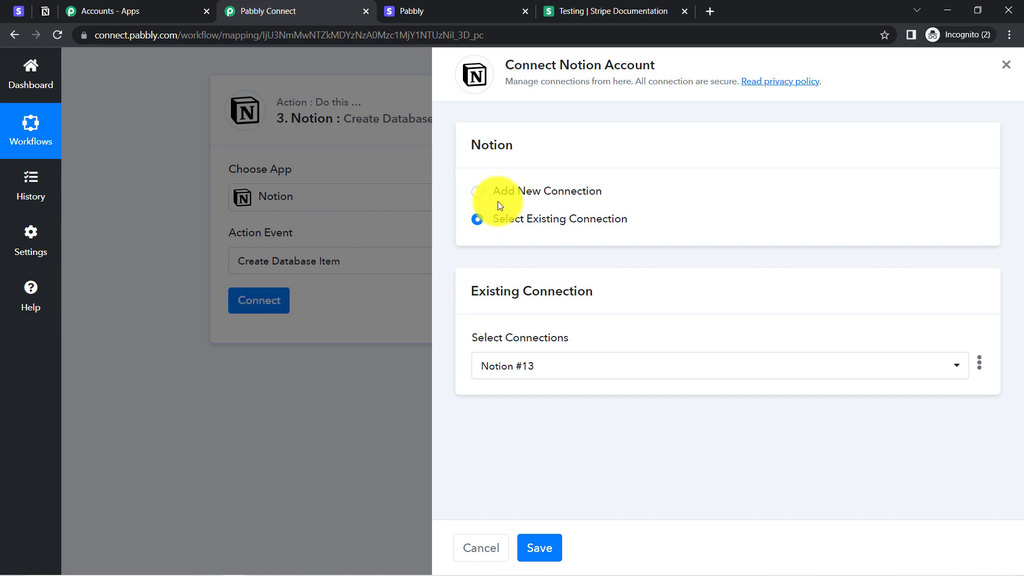
click(513, 193)
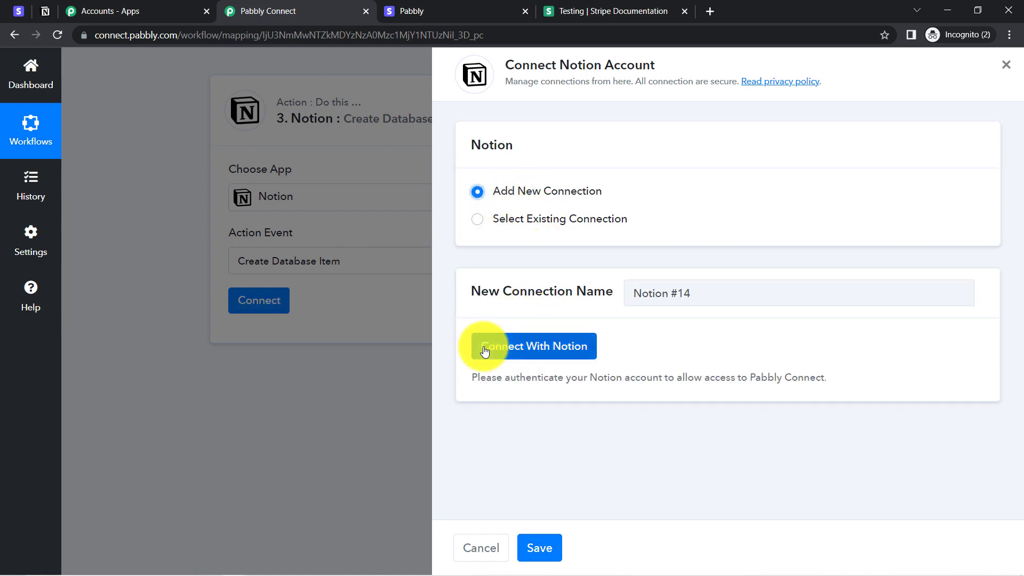
click(484, 350)
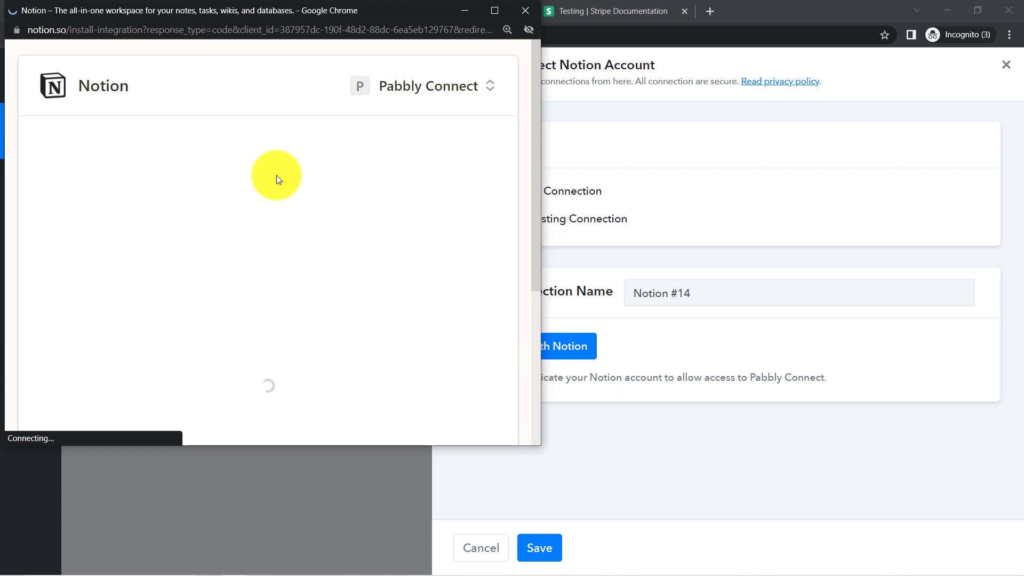
Step: Share the All Payment Details pages with Pabbly Connect and allow access
drag(536, 138, 519, 339)
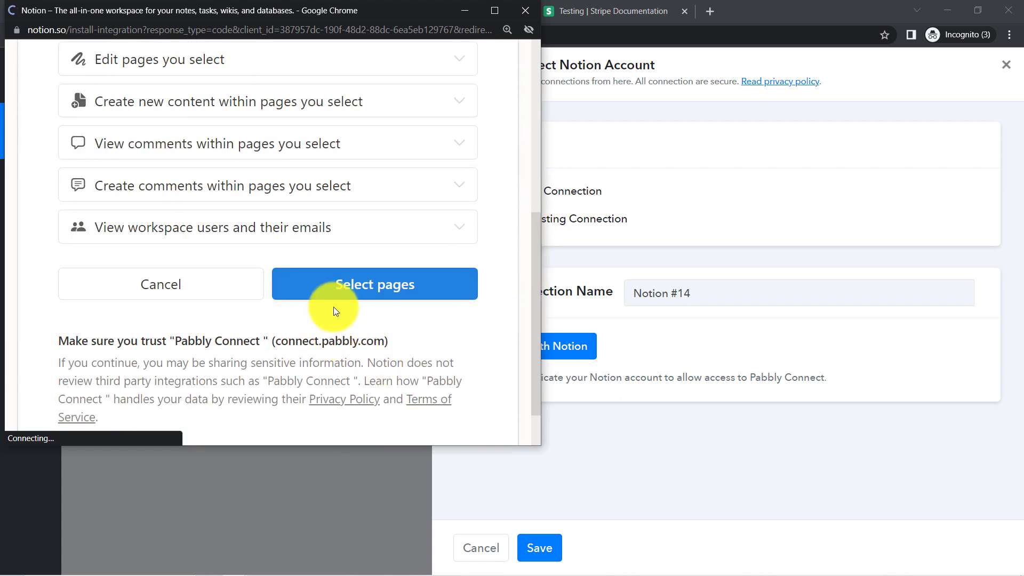
click(365, 287)
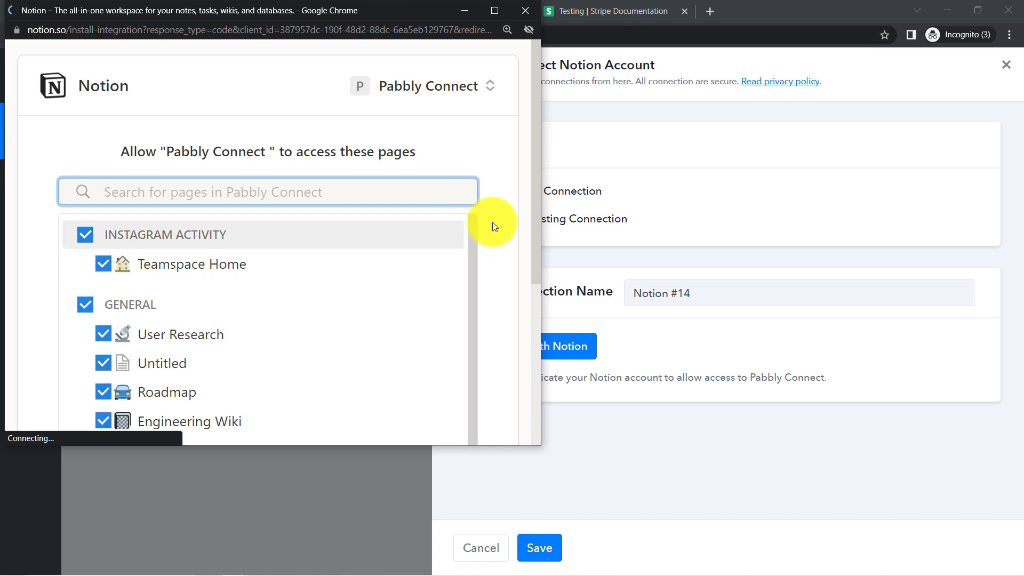
drag(537, 194, 530, 318)
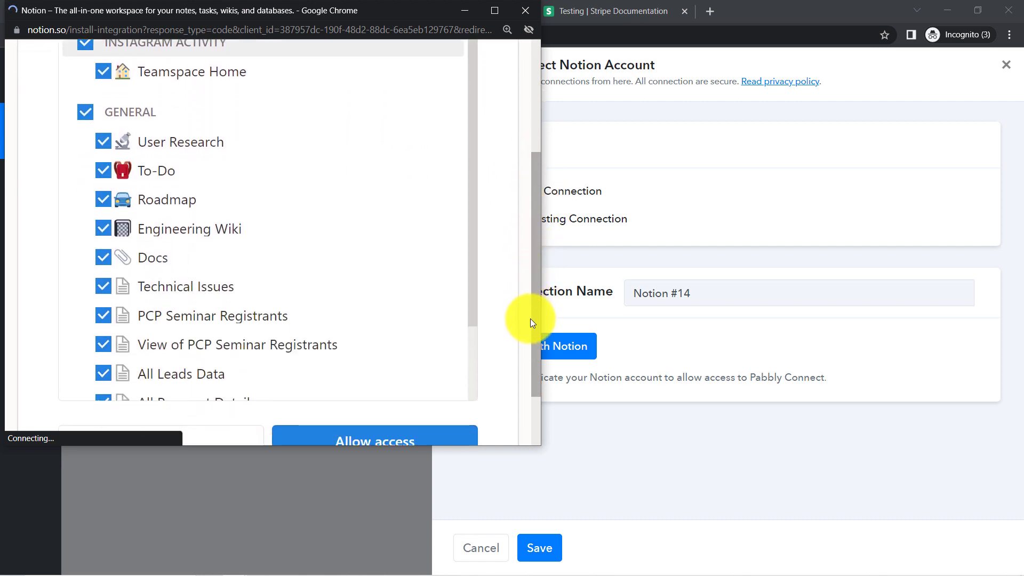
scroll(507, 290, down, 1)
drag(472, 191, 468, 313)
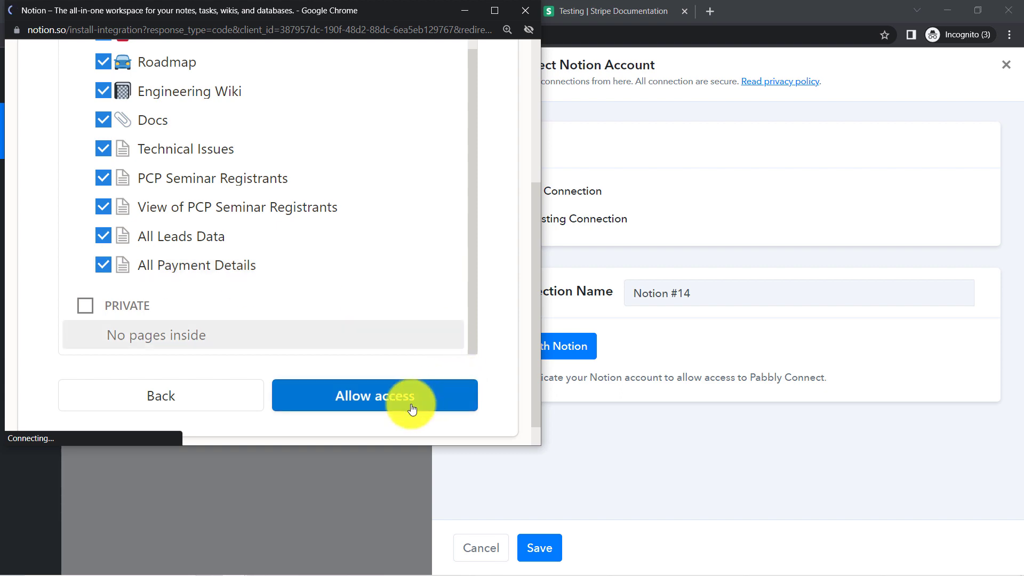
click(388, 405)
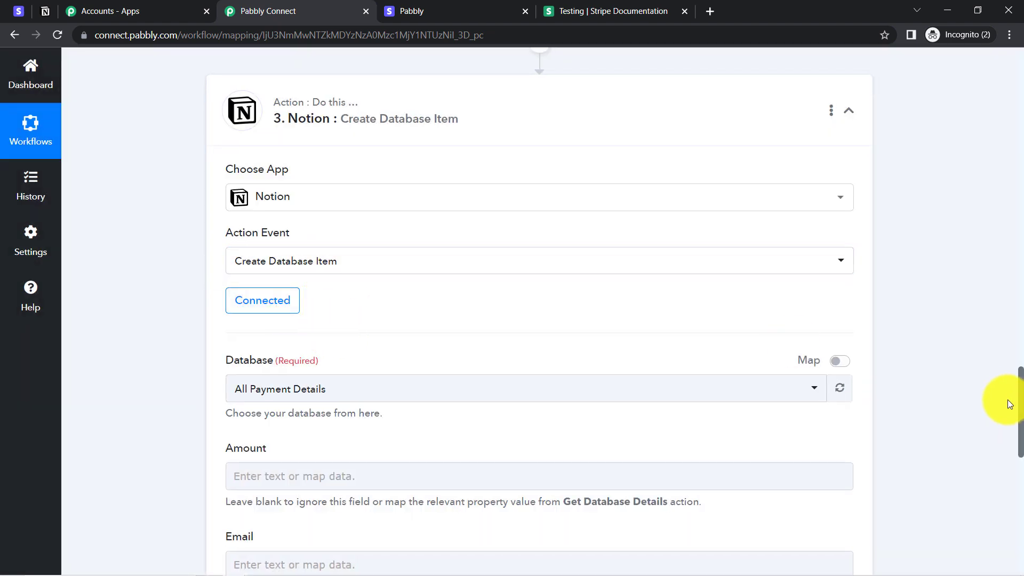
drag(1020, 390, 1013, 427)
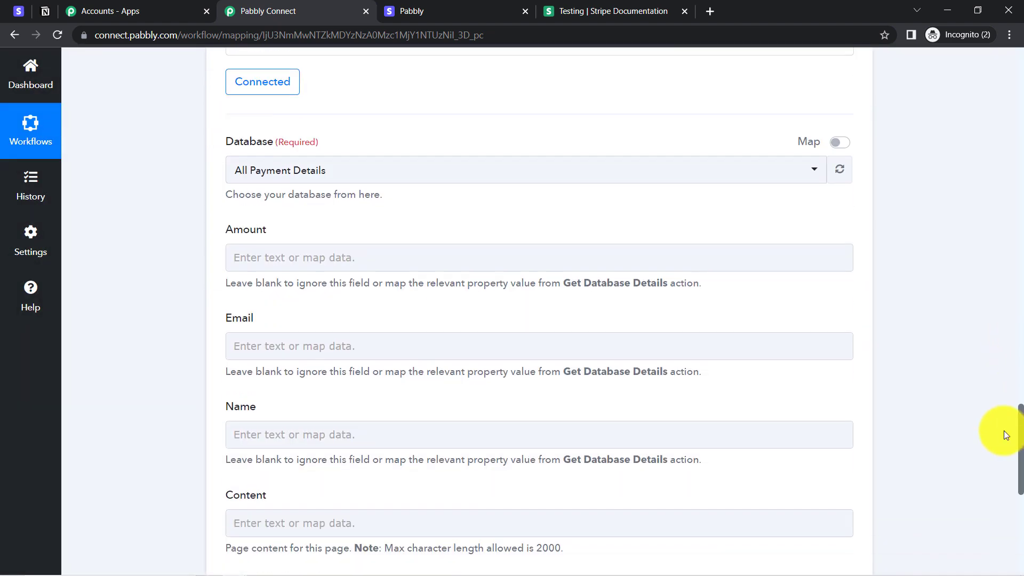
click(365, 171)
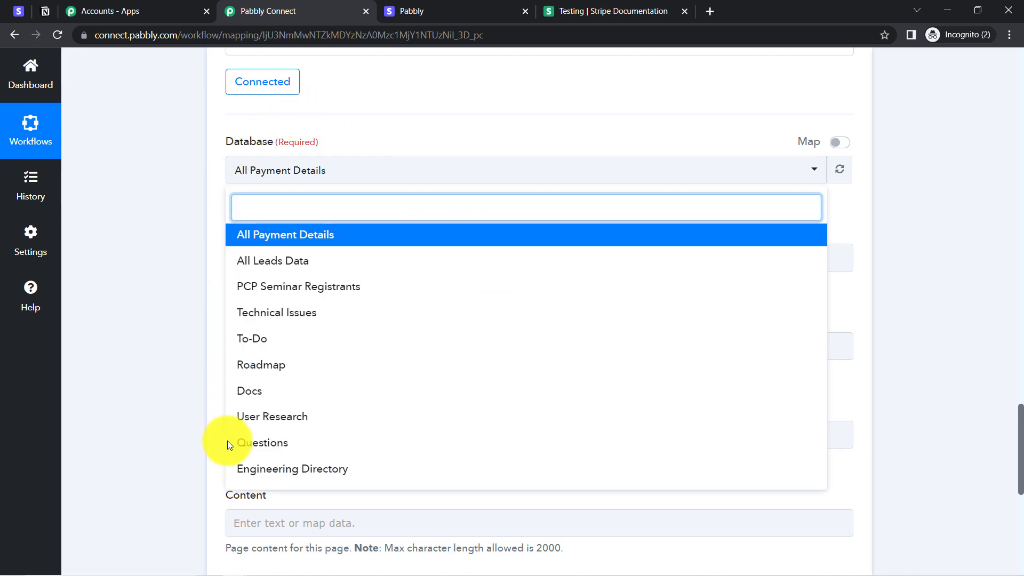
click(143, 111)
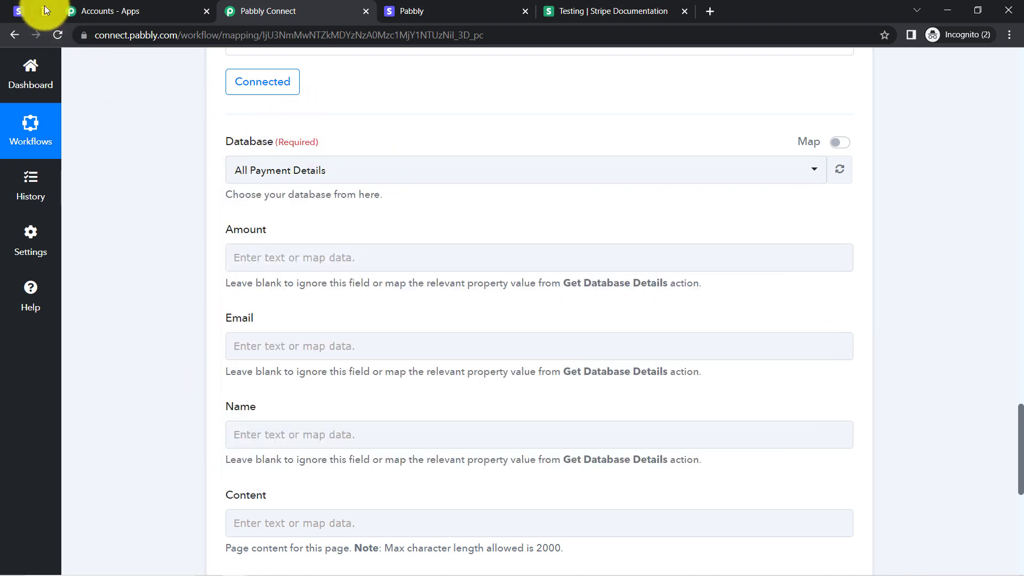
click(44, 8)
click(22, 69)
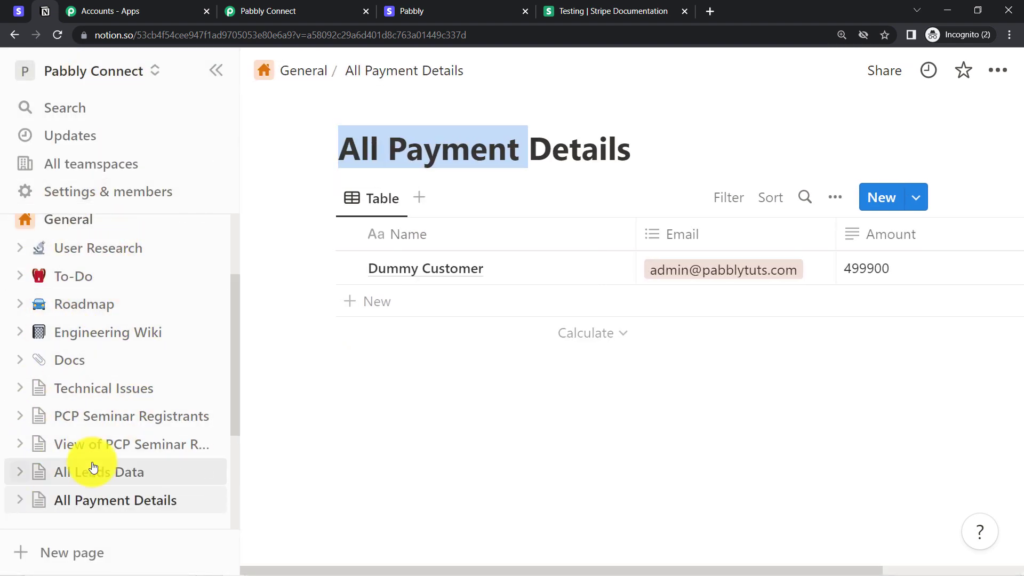
click(250, 12)
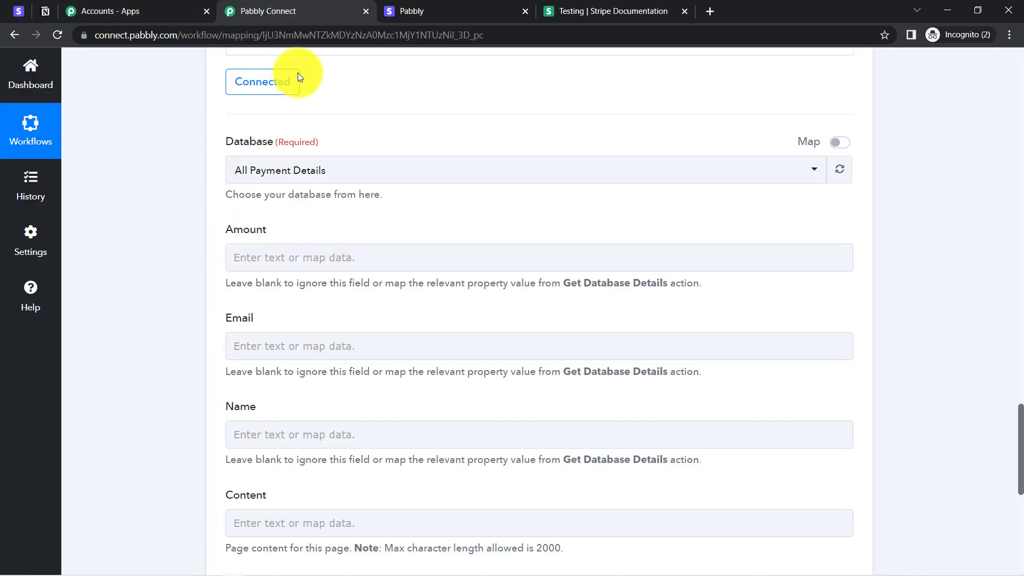
click(309, 172)
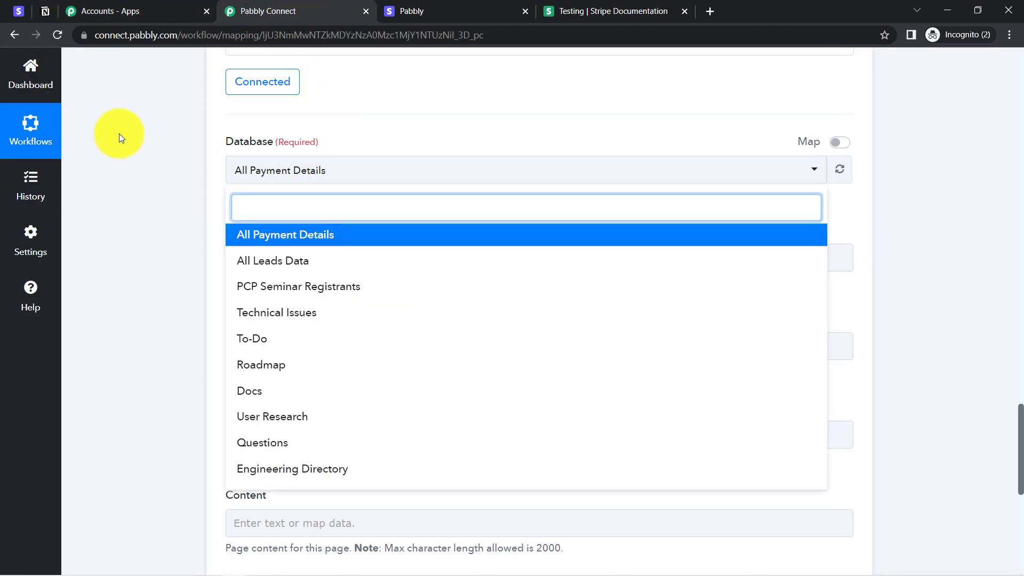
click(120, 134)
click(44, 10)
click(368, 149)
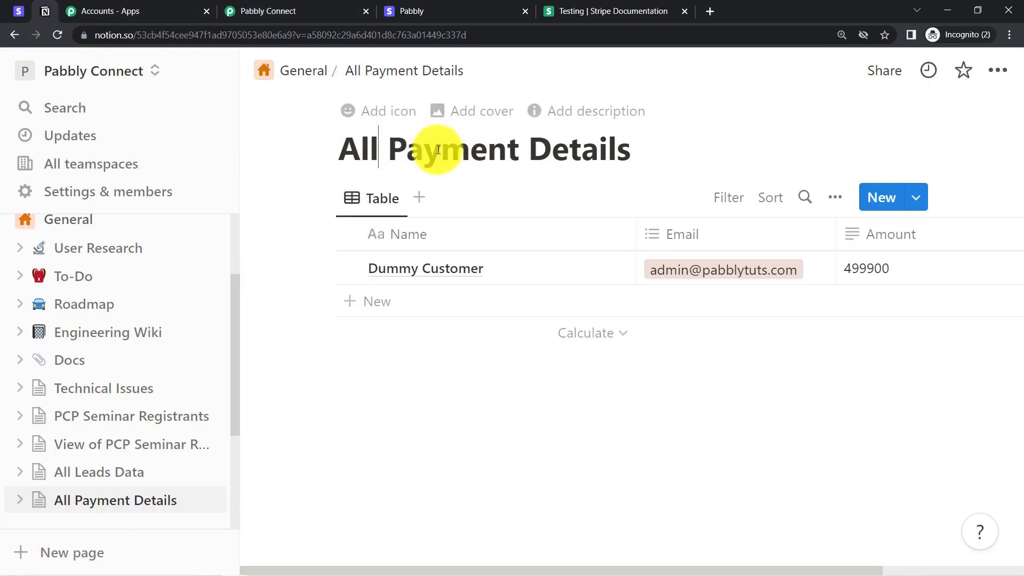
click(299, 11)
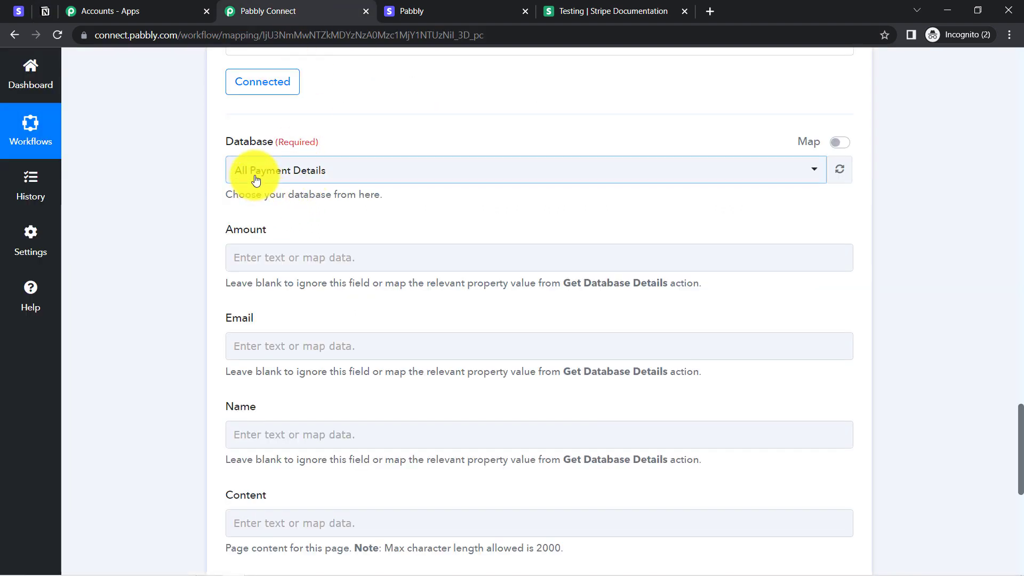
click(251, 177)
click(131, 248)
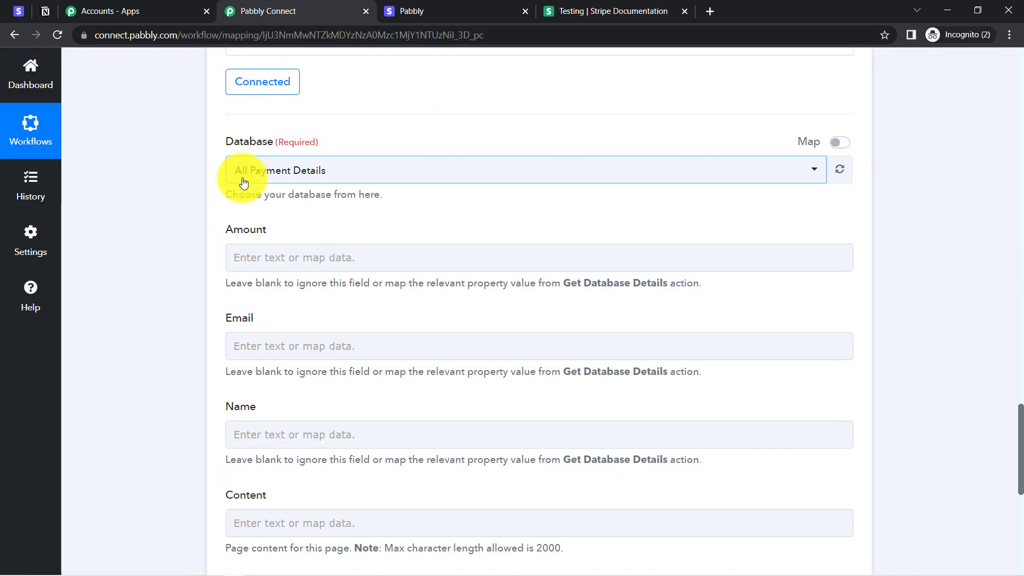
click(235, 180)
click(223, 297)
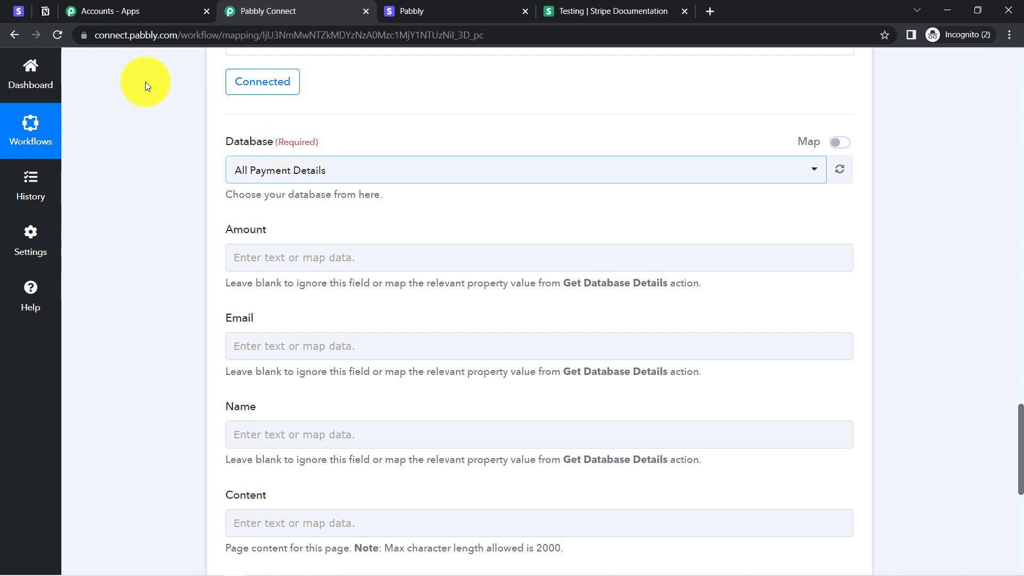
click(46, 10)
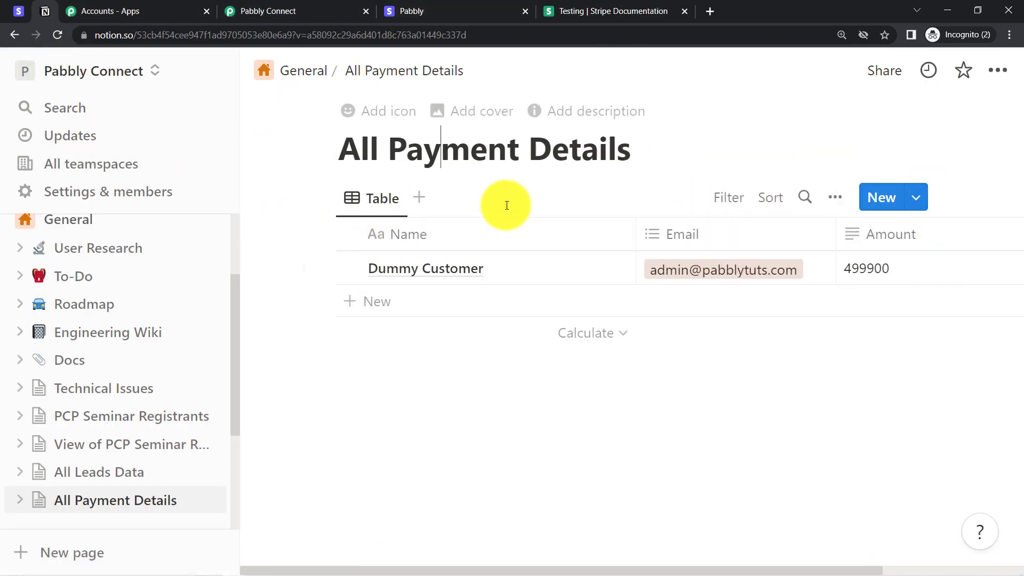
click(282, 7)
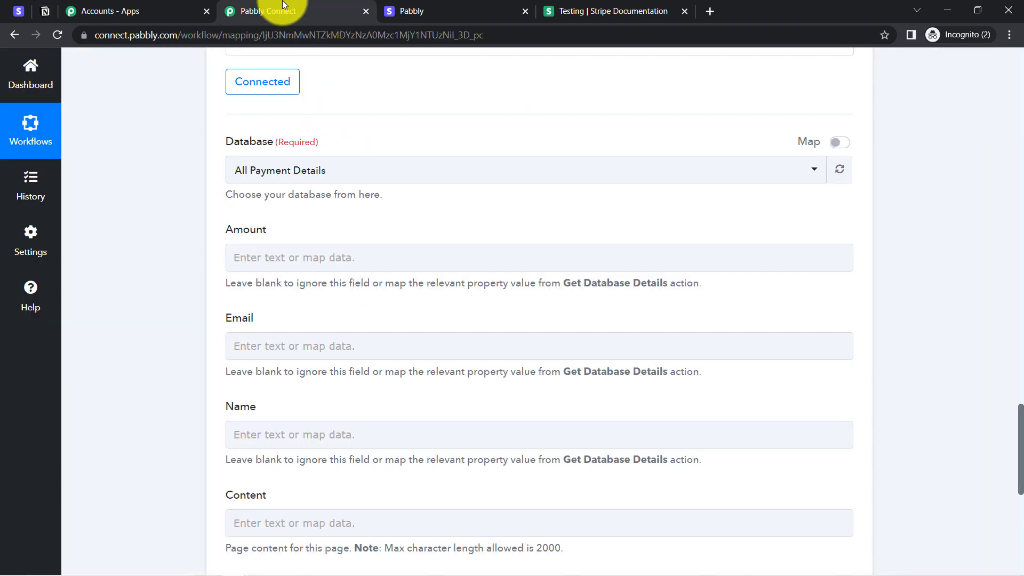
drag(267, 227, 235, 326)
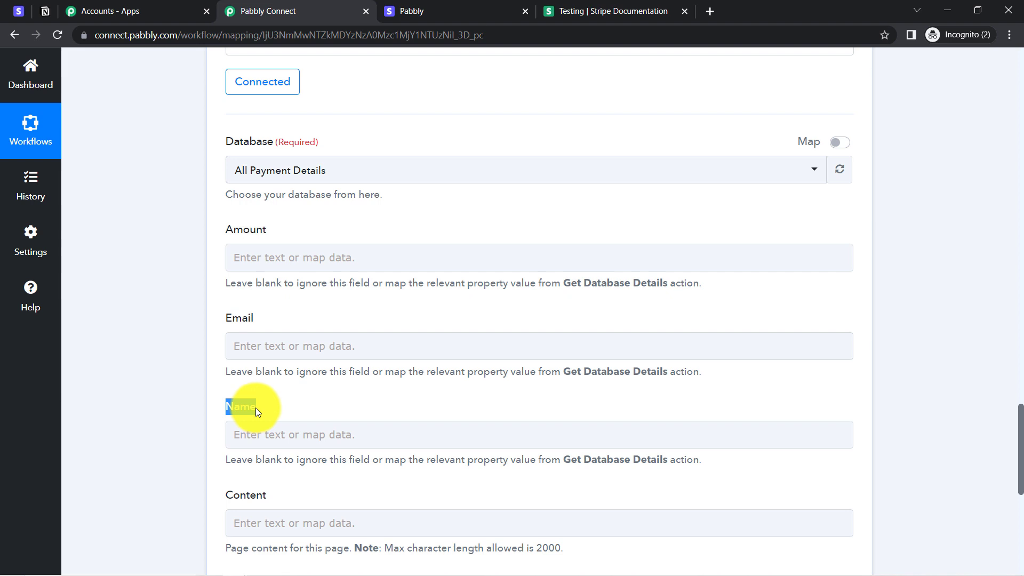
double_click(236, 494)
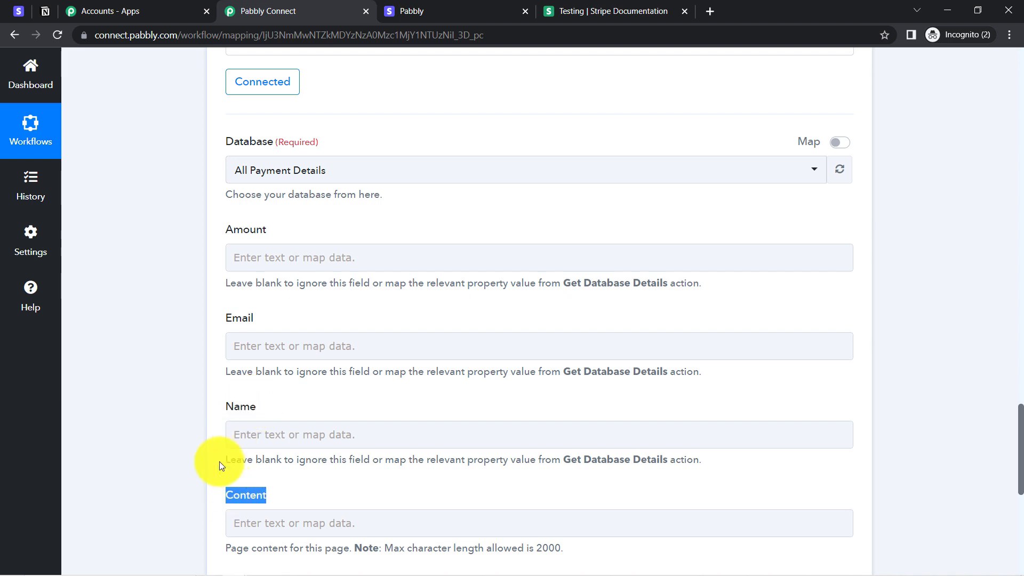
click(178, 389)
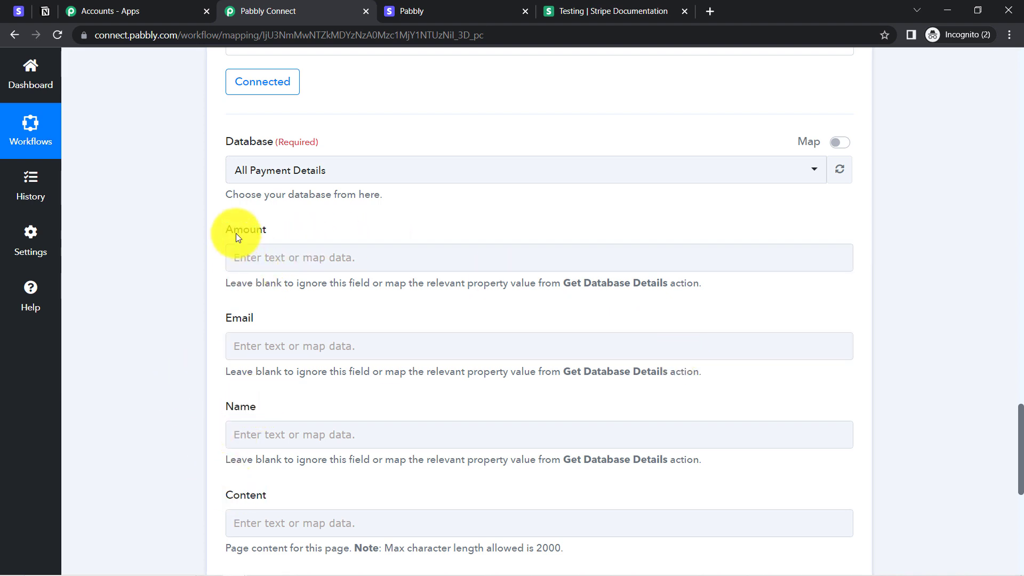
click(259, 251)
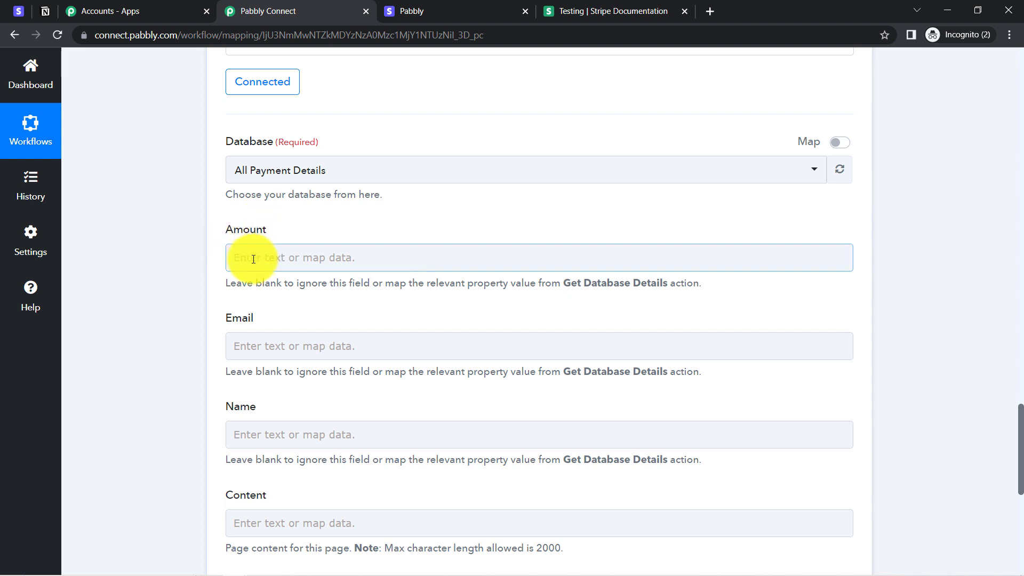
Step: Map the Number Formatter's divided Result (4999) into the Amount field
click(253, 259)
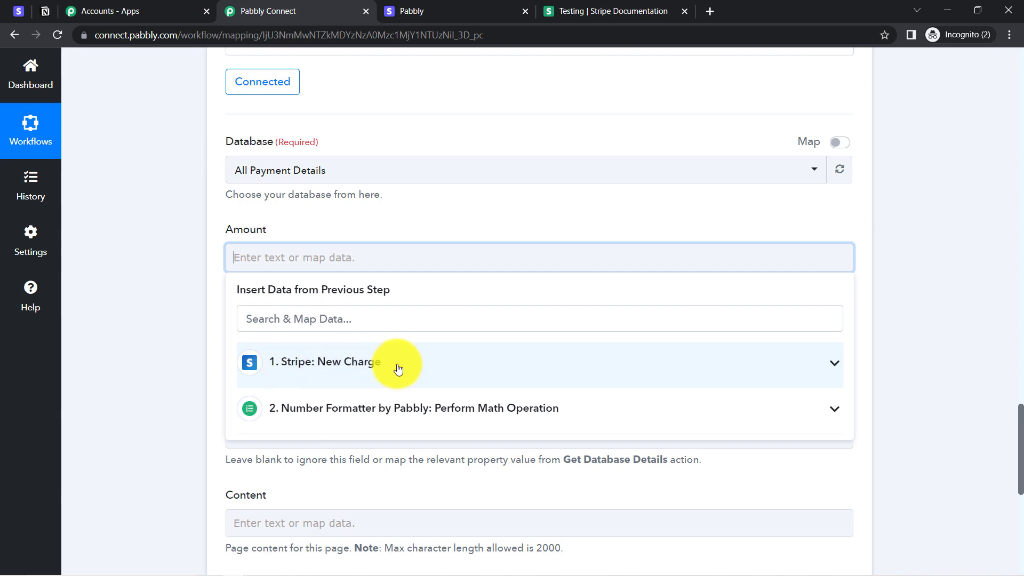
click(299, 409)
click(304, 481)
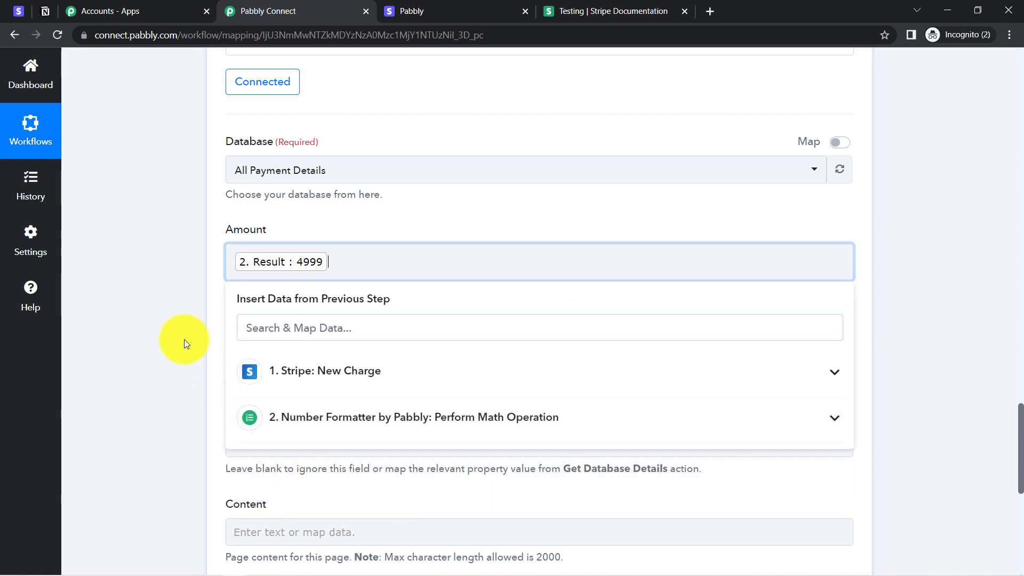
click(179, 333)
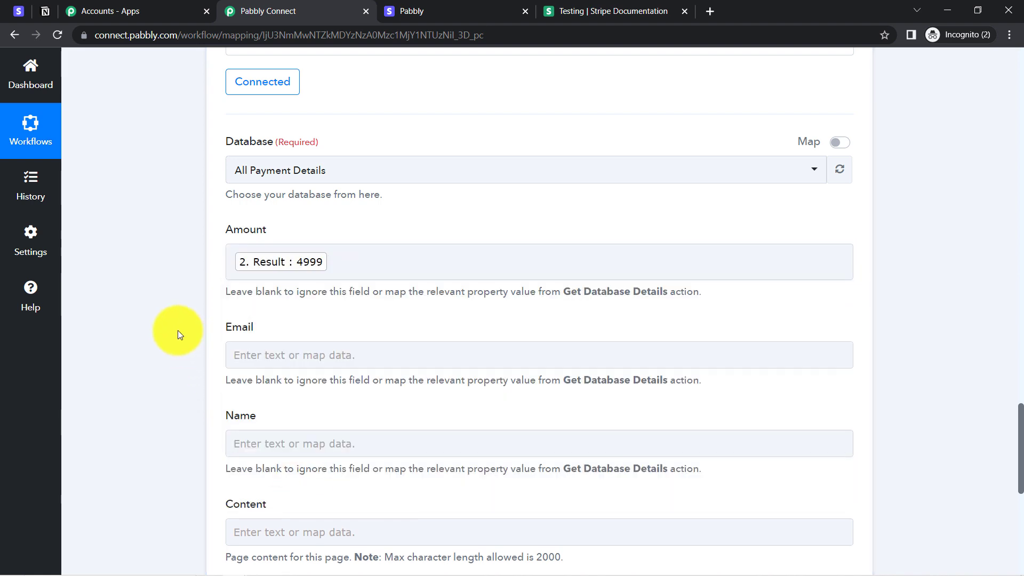
Step: Map the Stripe billing email into the Email field, found by searching '@'
click(377, 356)
click(298, 414)
text(@)
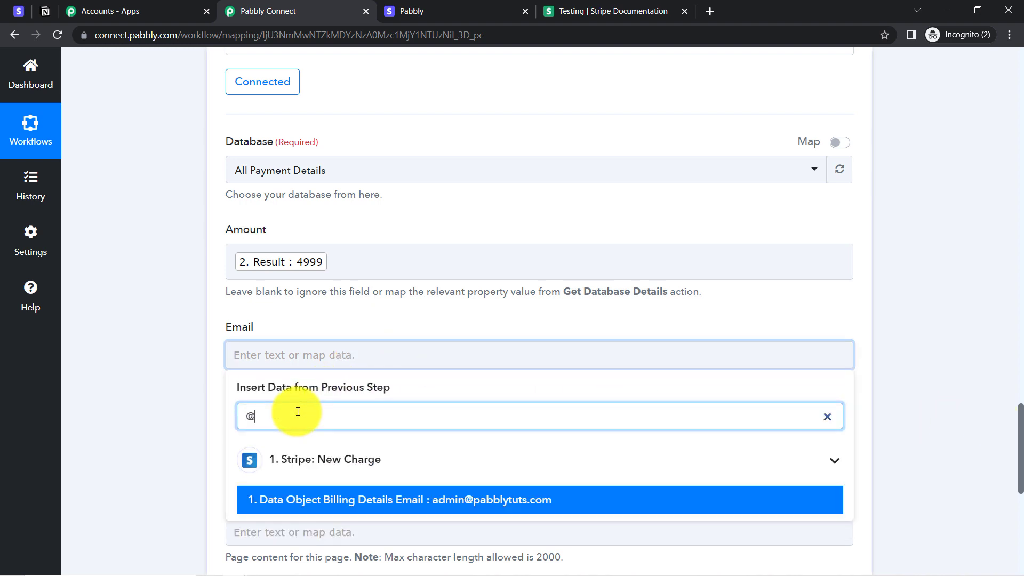
click(401, 562)
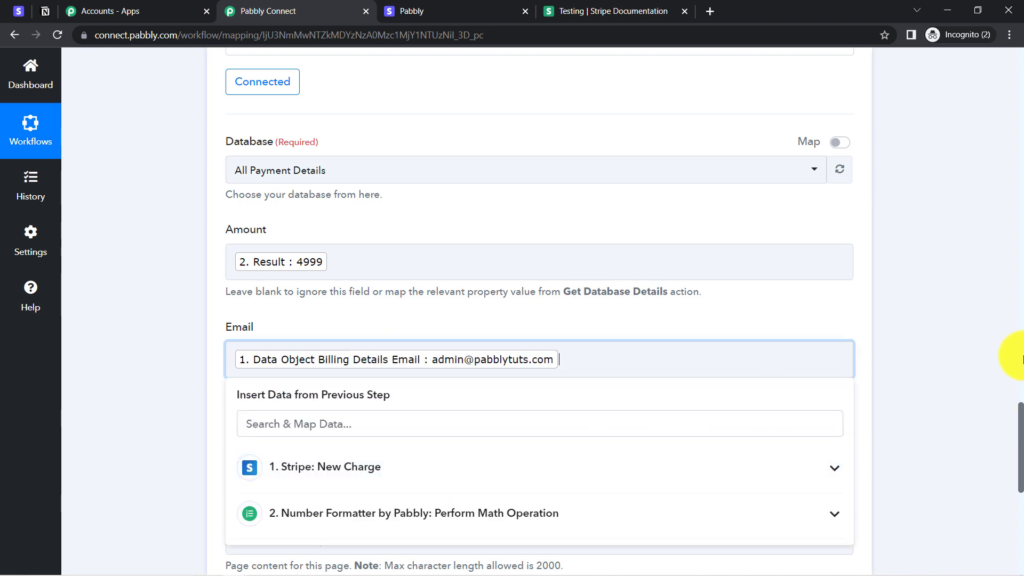
scroll(1022, 430, down, 4)
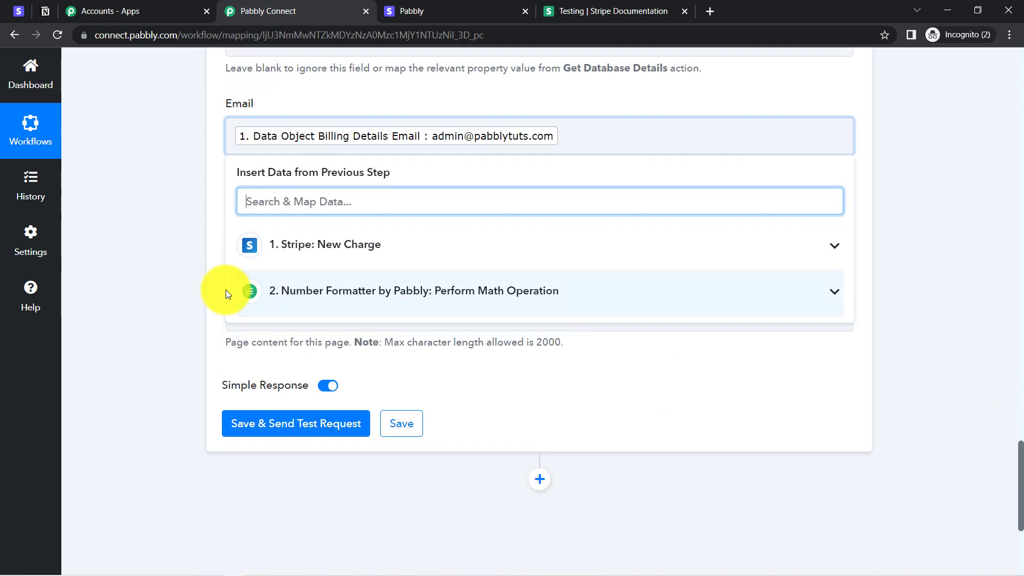
click(187, 265)
Step: Map the Stripe billing name into the Name field, found by searching 'name'
click(260, 221)
click(261, 285)
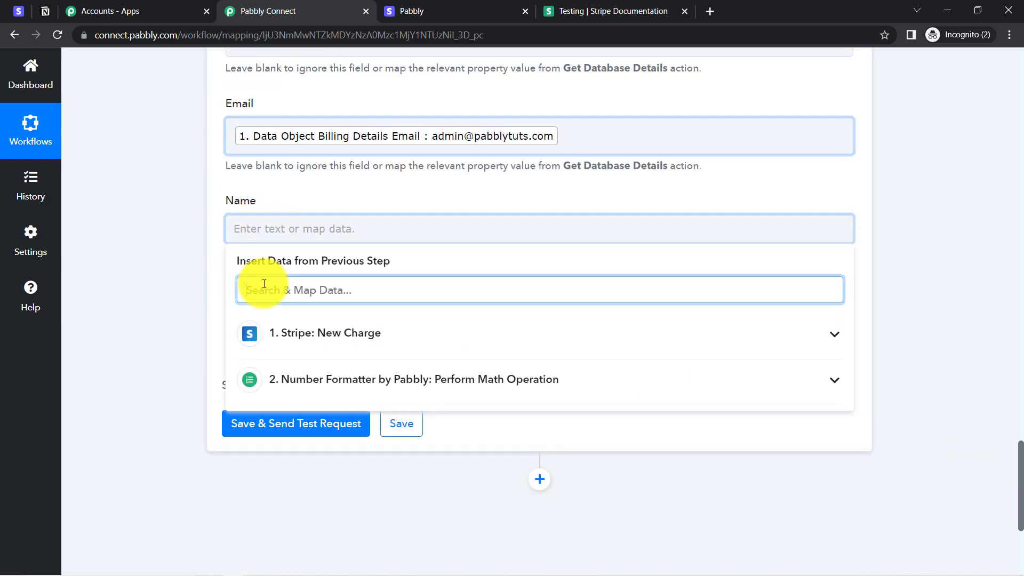
text(name)
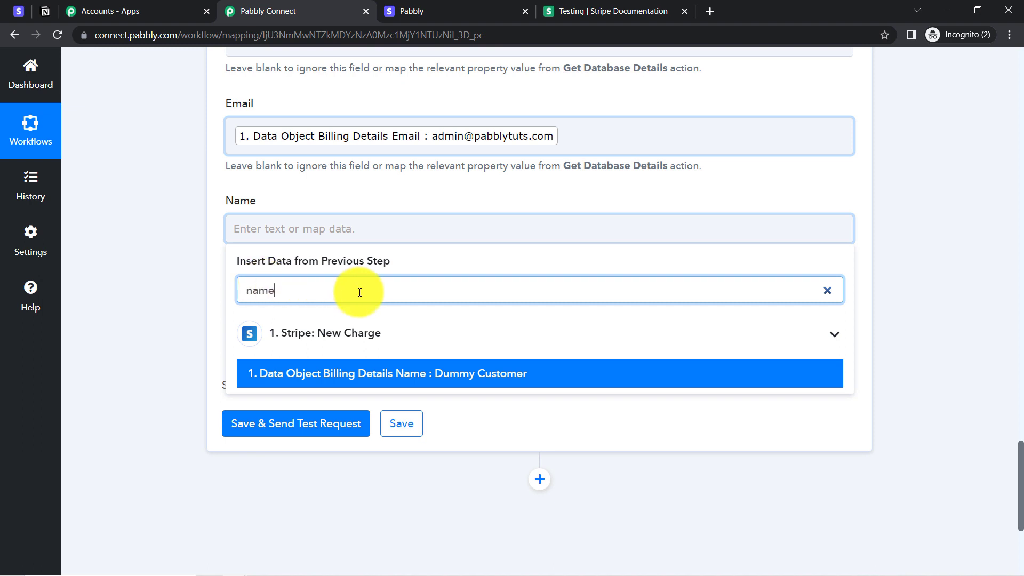
click(470, 371)
click(434, 229)
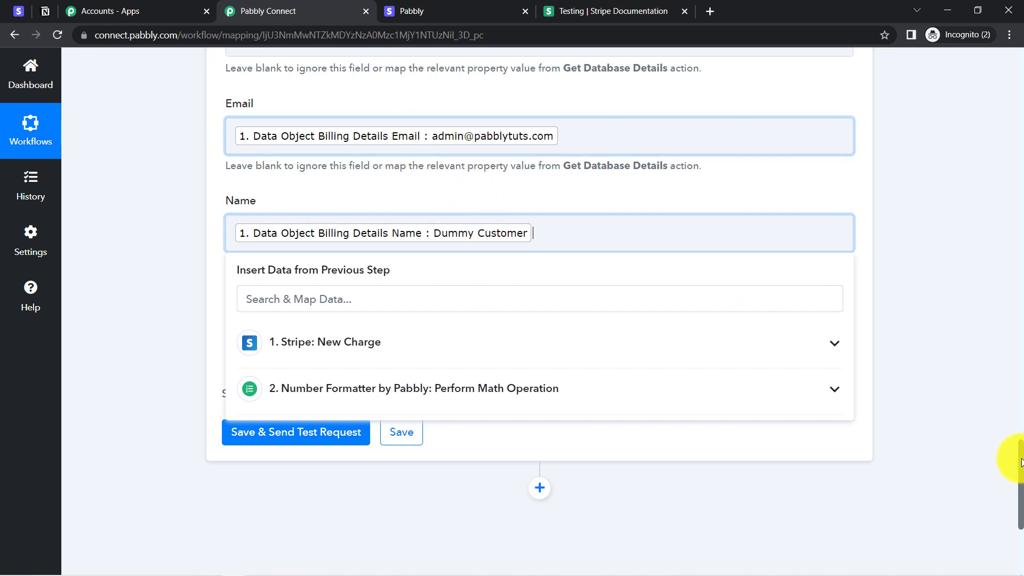
scroll(1001, 439, up, 2)
click(560, 412)
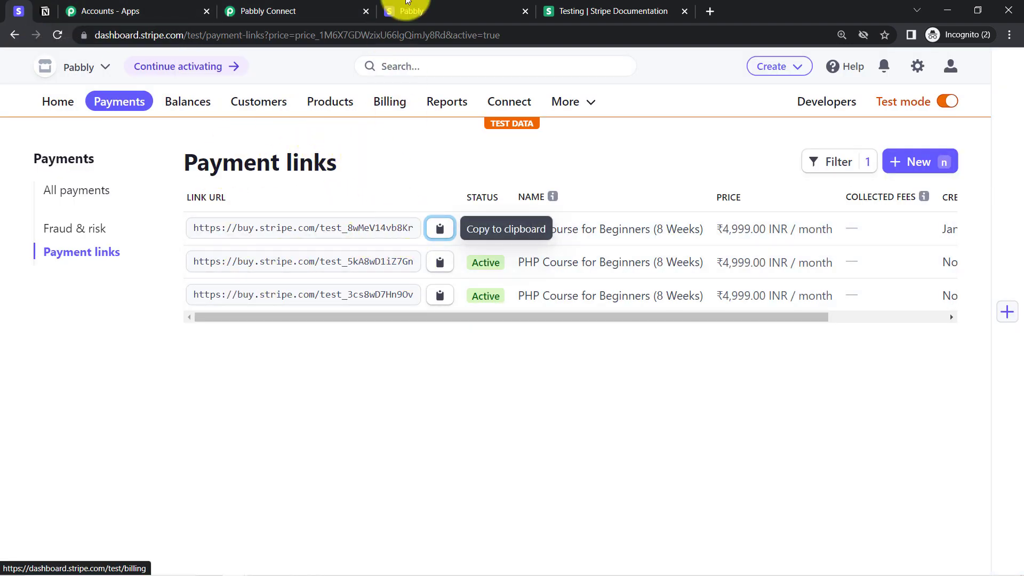
Step: Review the Amount, Email and Name mappings, then bring up the Notion payment table
click(290, 10)
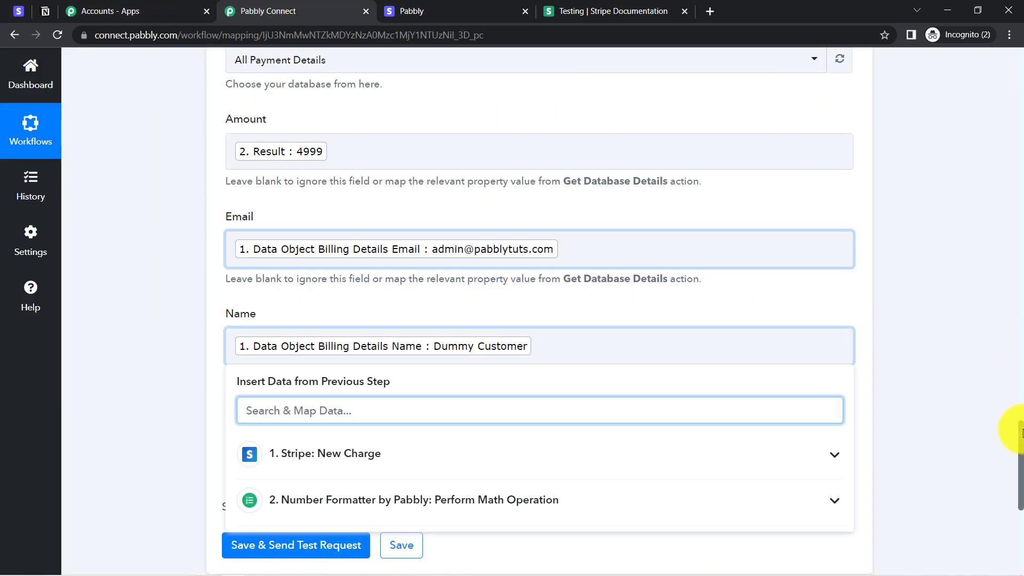
scroll(1000, 200, up, 20)
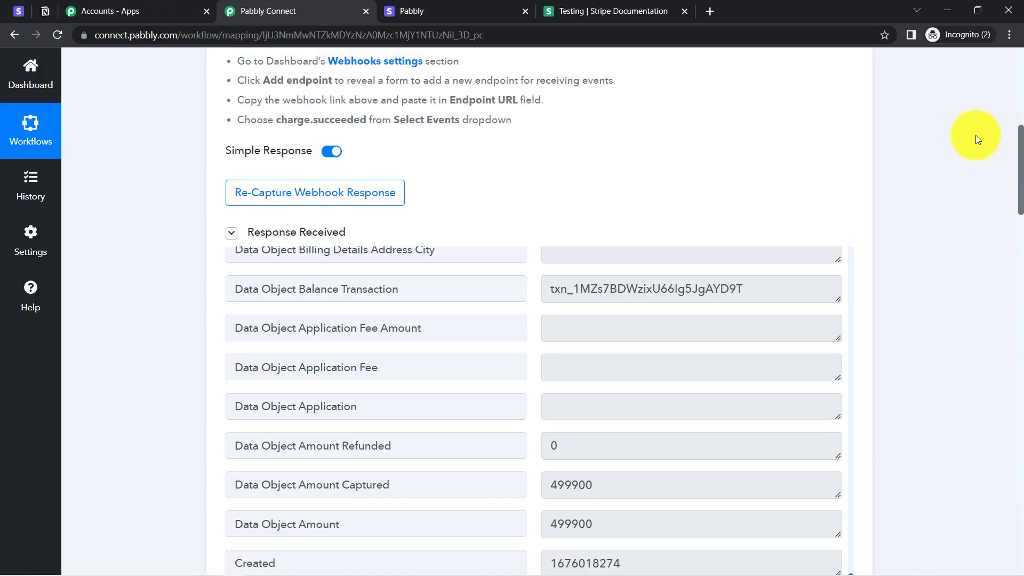
scroll(975, 135, down, 10)
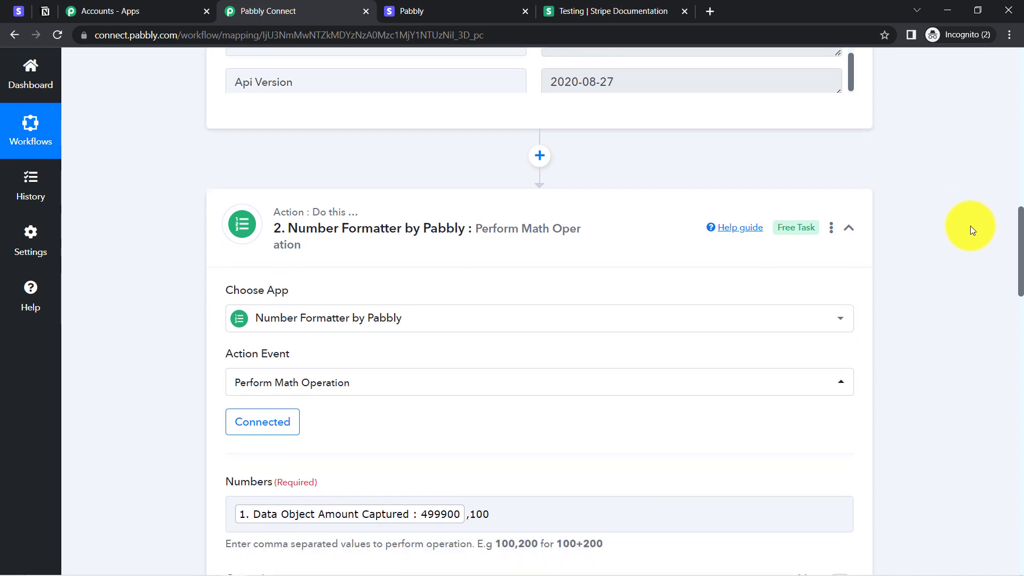
scroll(972, 229, down, 6)
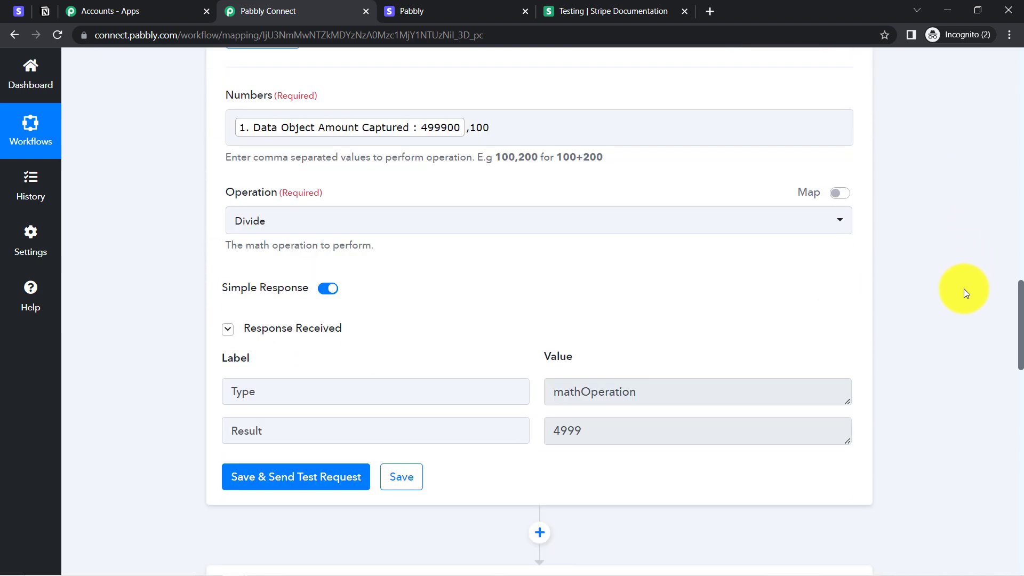
scroll(965, 289, down, 10)
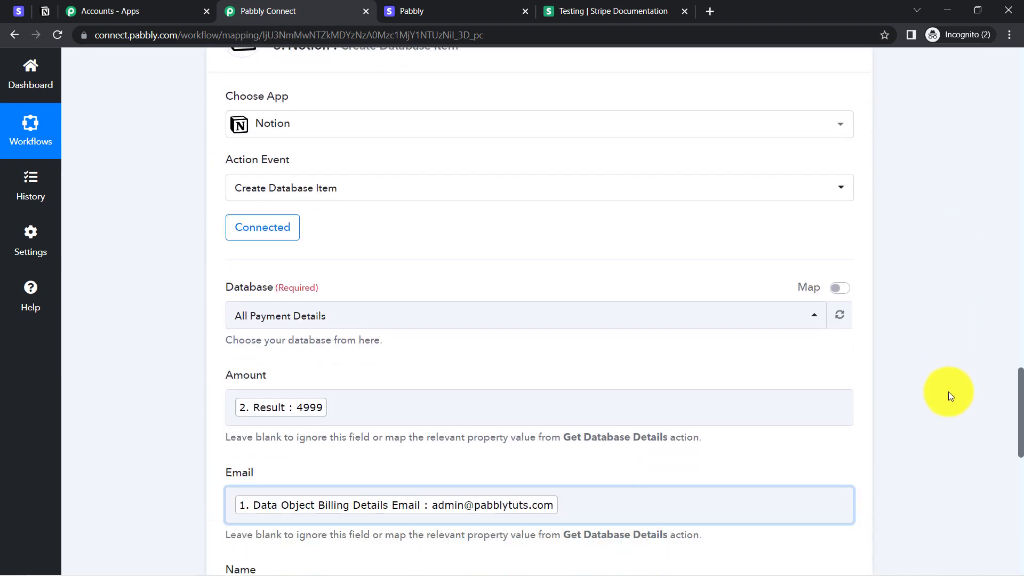
scroll(948, 396, down, 6)
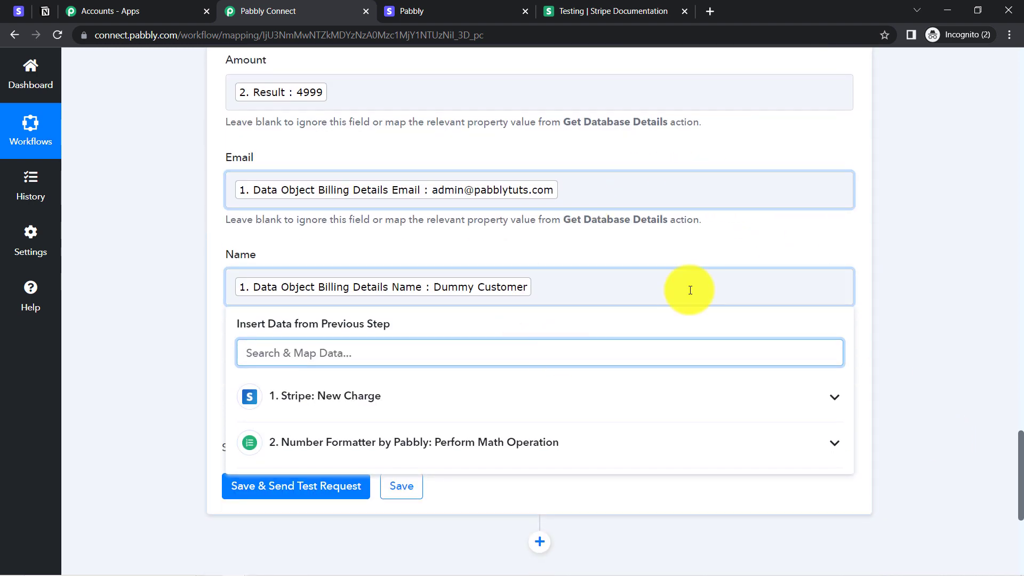
click(145, 216)
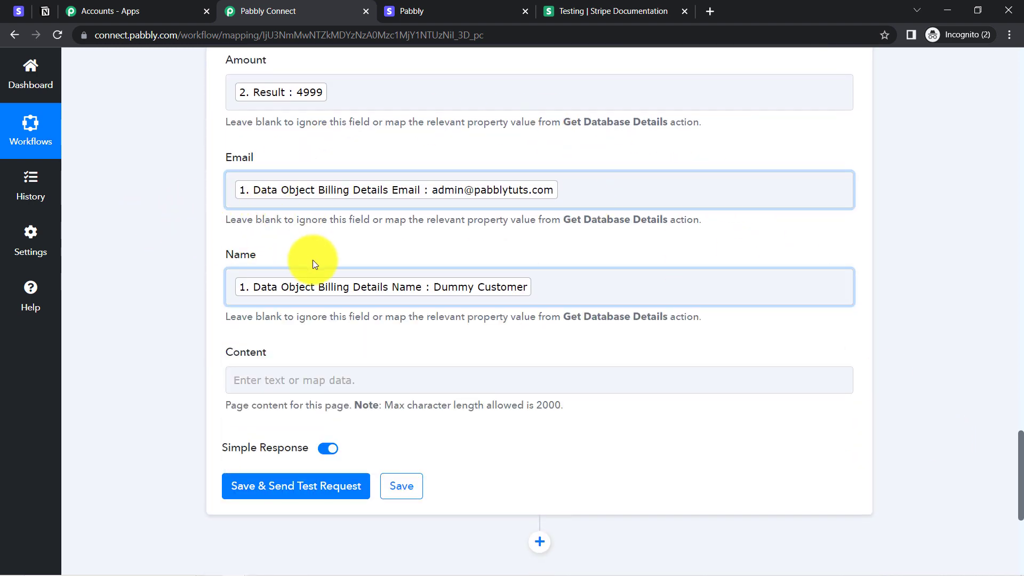
drag(1021, 455, 1018, 499)
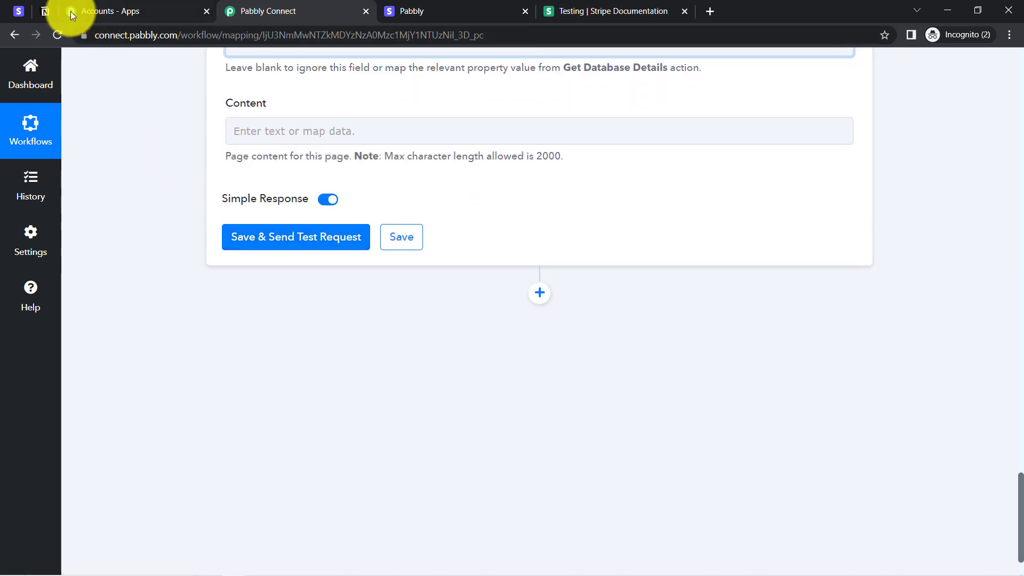
click(40, 10)
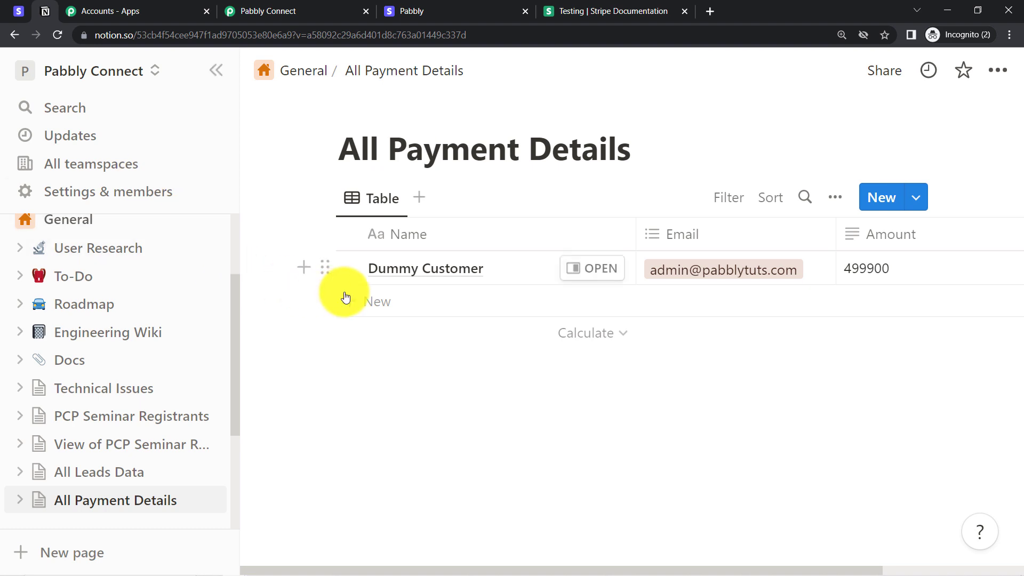
Step: Delete the Dummy Customer row with Amount 499900 from All Payment Details
click(223, 71)
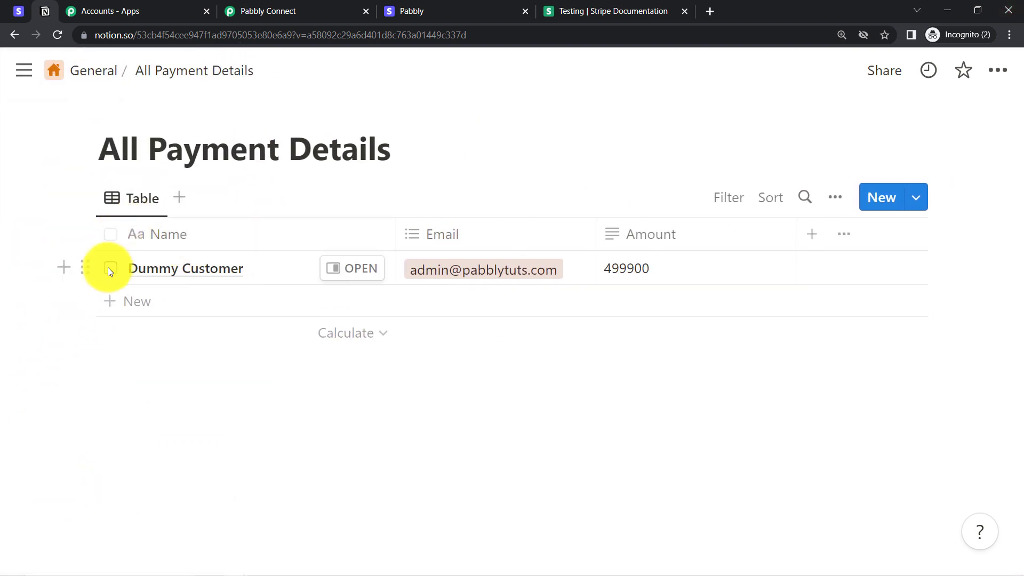
click(85, 267)
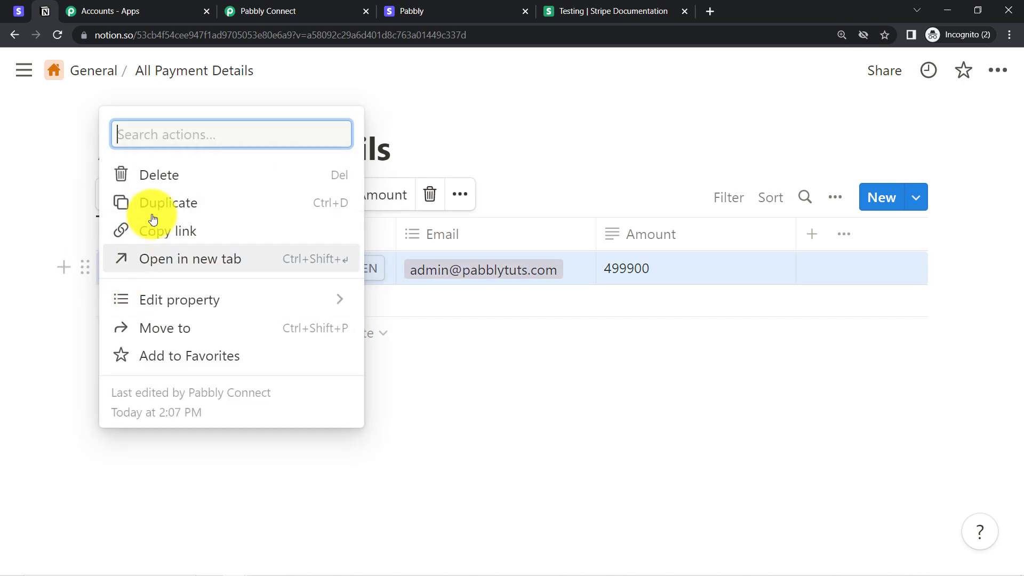
click(162, 175)
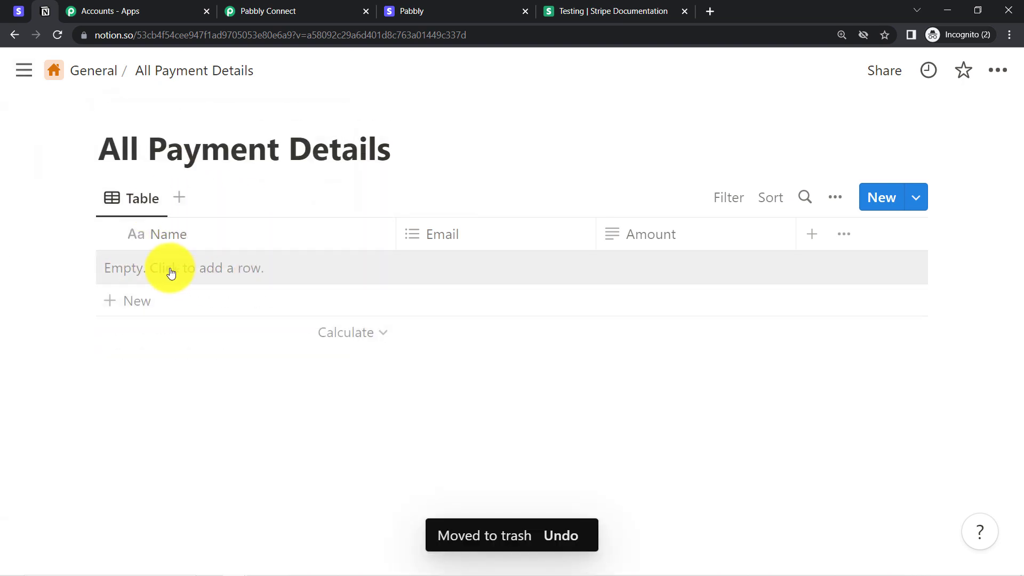
click(283, 6)
Step: Rerun the Notion step test and confirm a new row with Amount 4999 appears
click(253, 237)
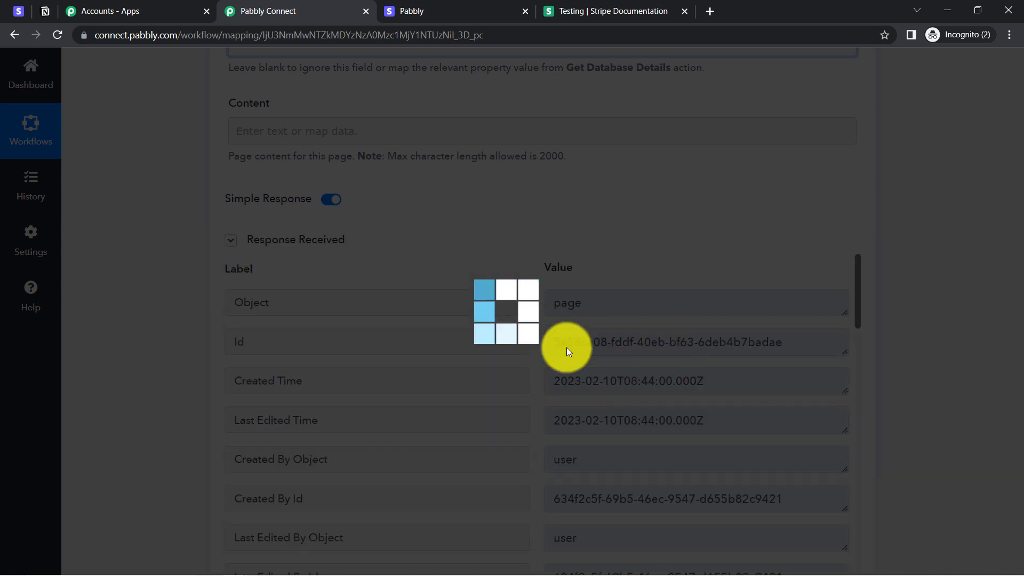
click(38, 14)
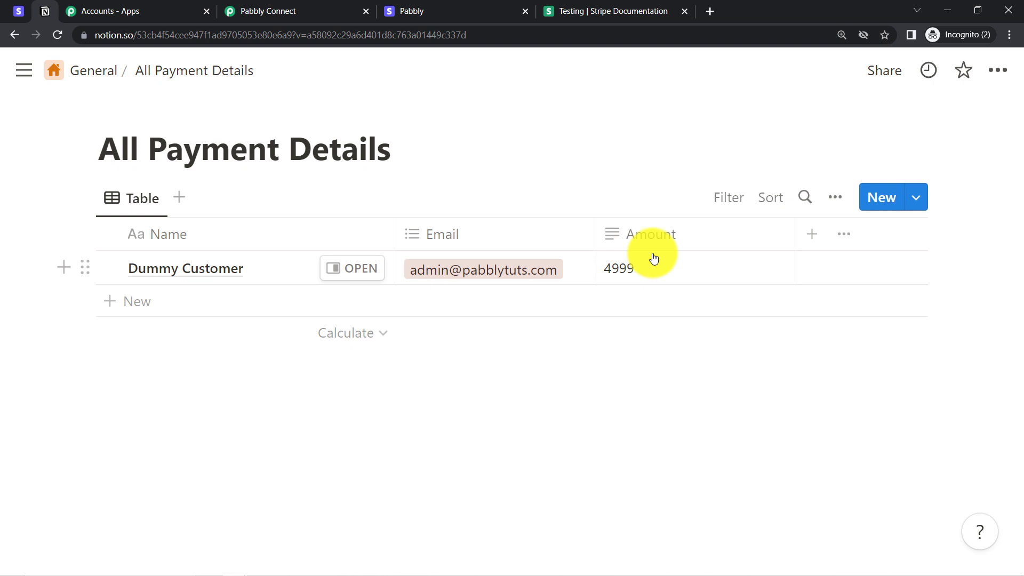
click(23, 10)
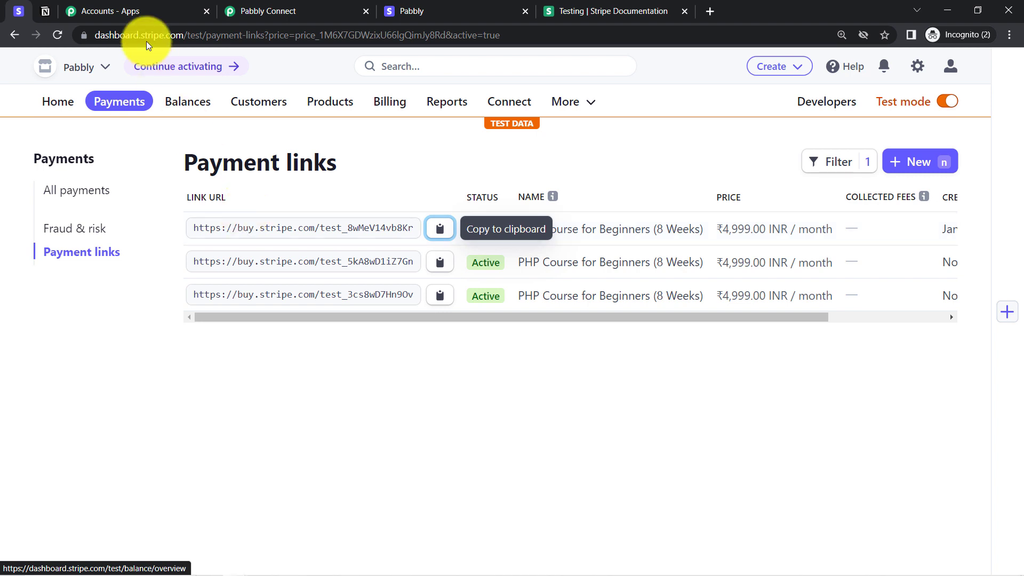
click(49, 7)
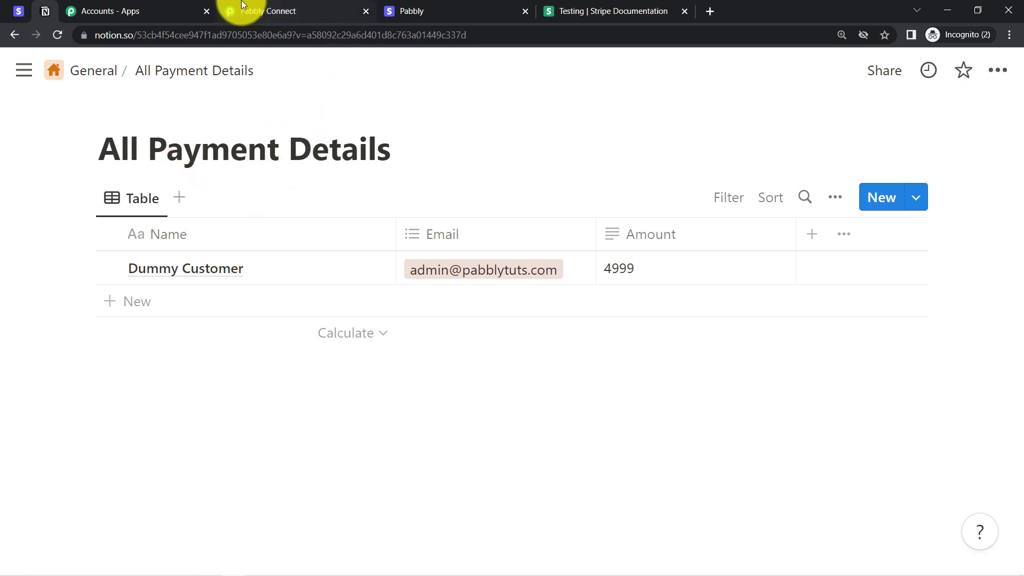
click(269, 9)
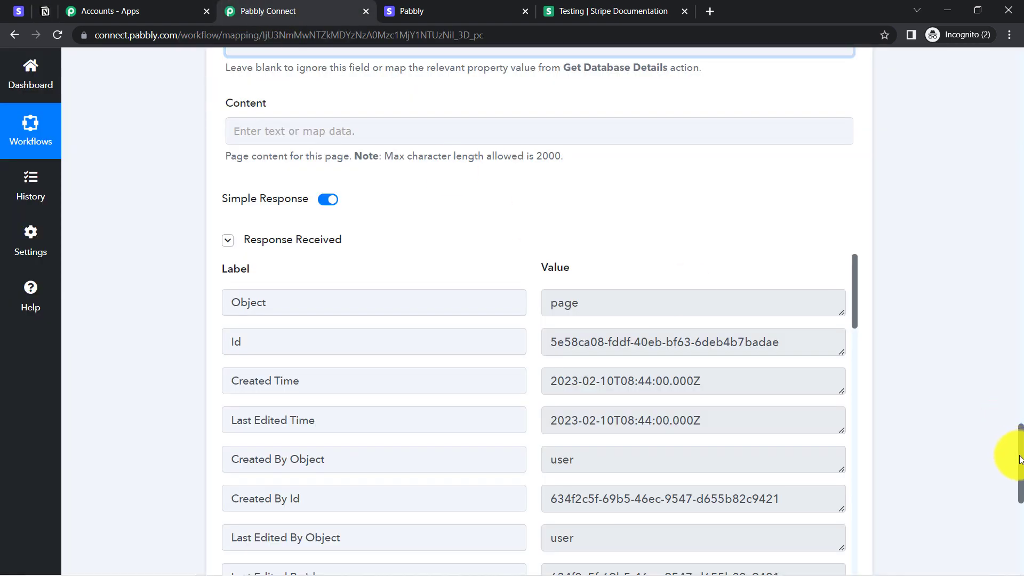
Step: Collapse the Stripe trigger, Number Formatter and Notion steps
drag(1020, 461, 998, 32)
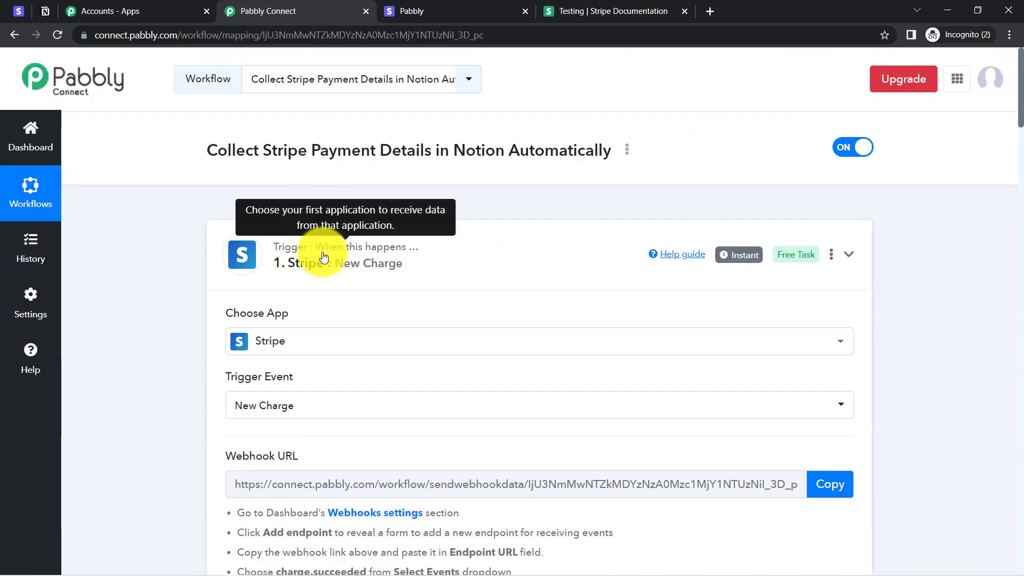
click(310, 254)
click(298, 403)
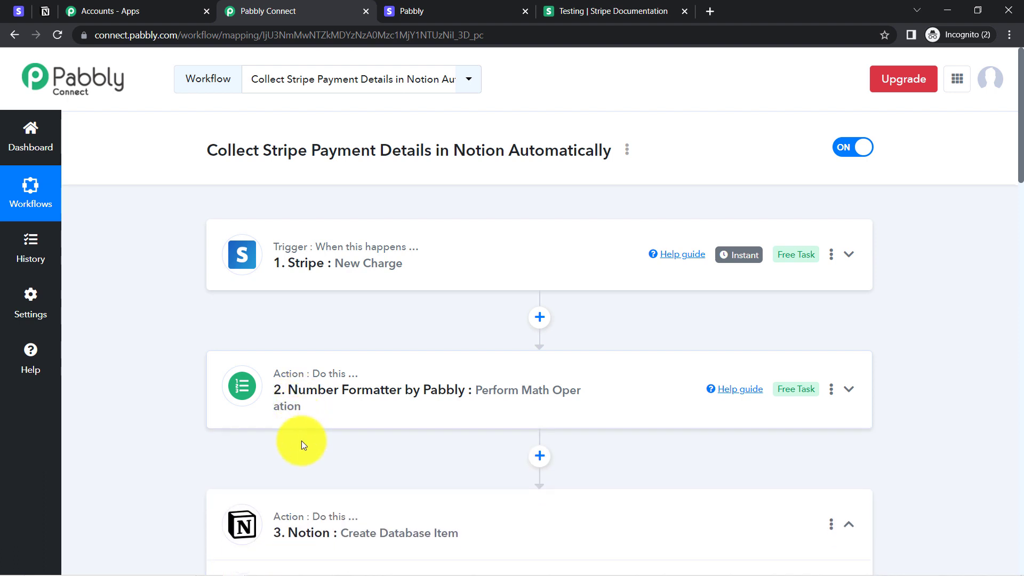
click(289, 521)
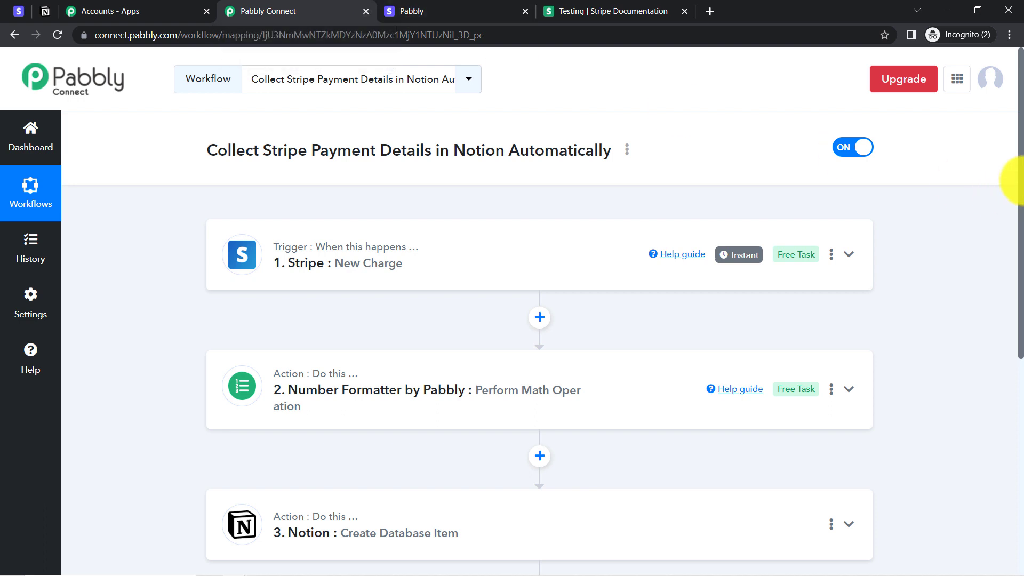
drag(1021, 181, 1021, 216)
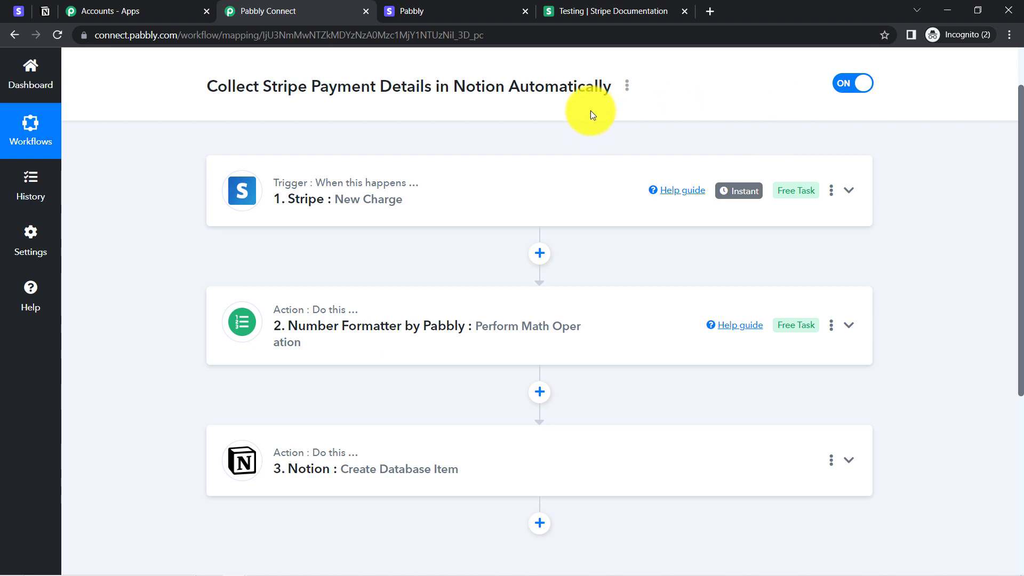
Step: Copy the workflow's share link from the Share dialog and close it
click(630, 87)
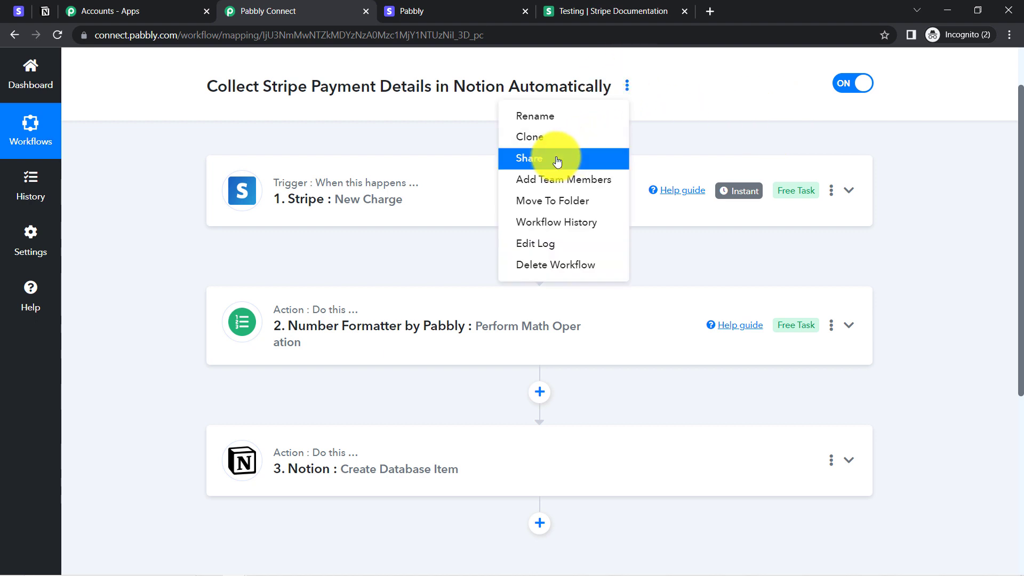
click(558, 160)
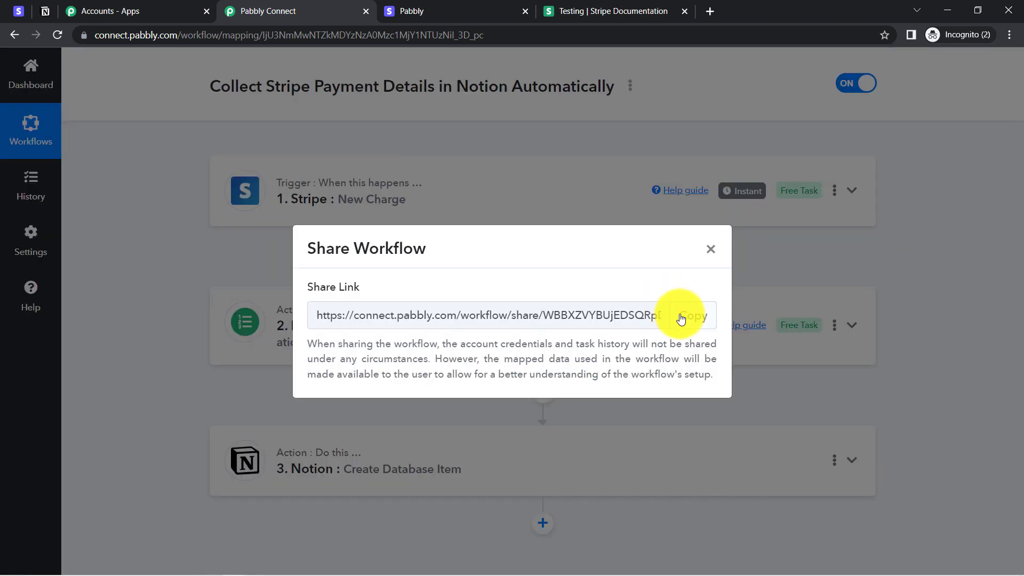
click(681, 315)
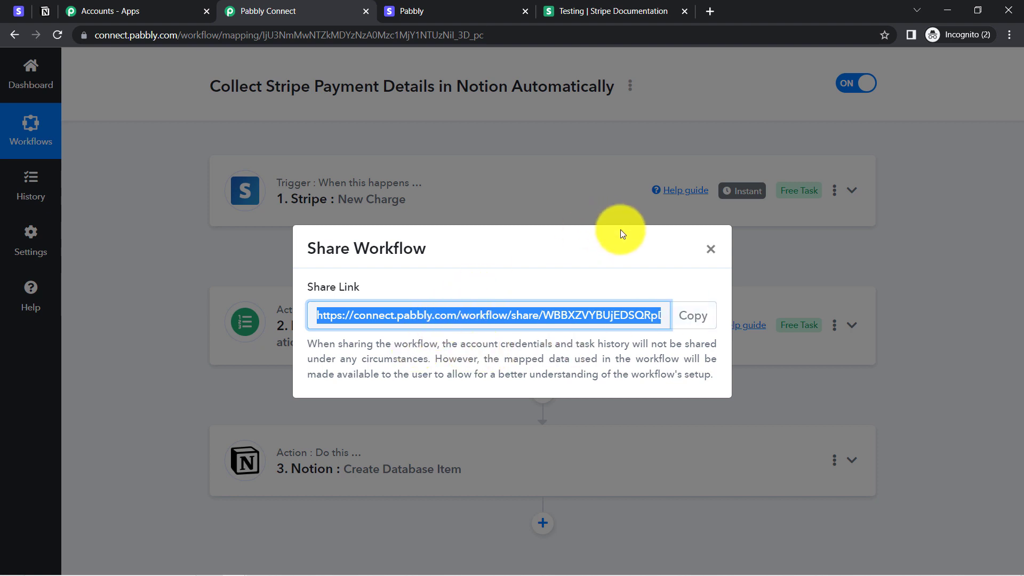
click(711, 254)
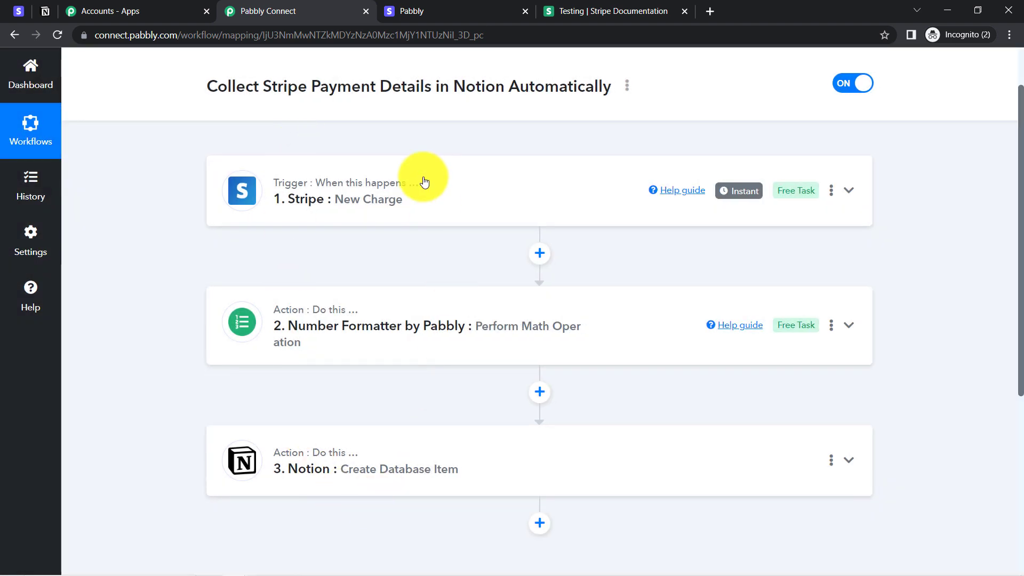